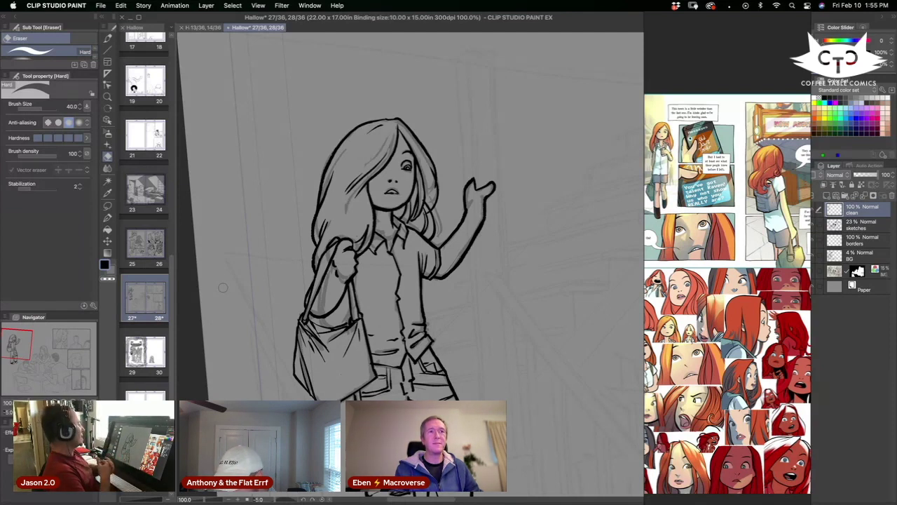
pyautogui.press('m')
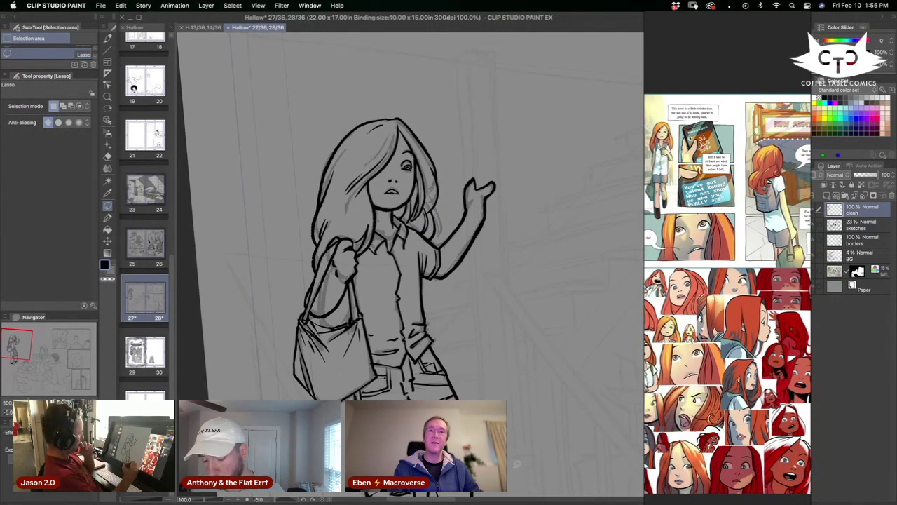
pyautogui.press('p')
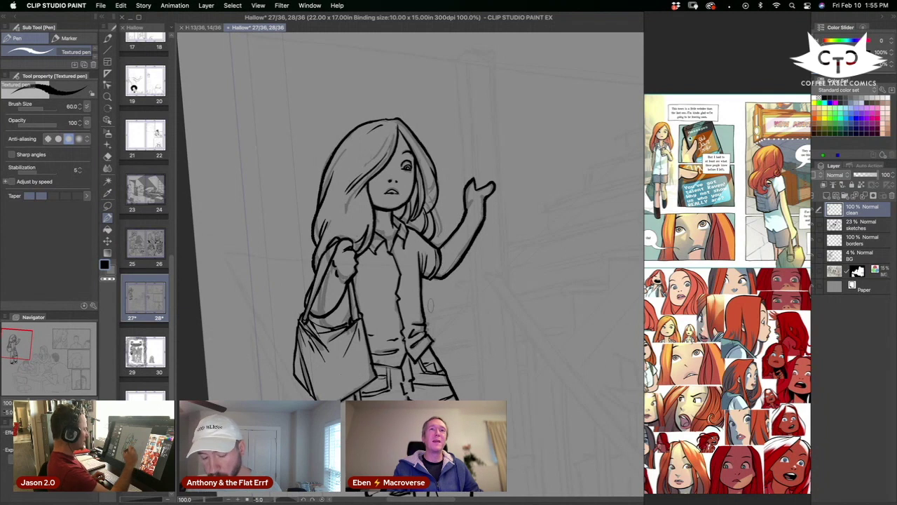
pyautogui.click(108, 206)
pyautogui.click(107, 155)
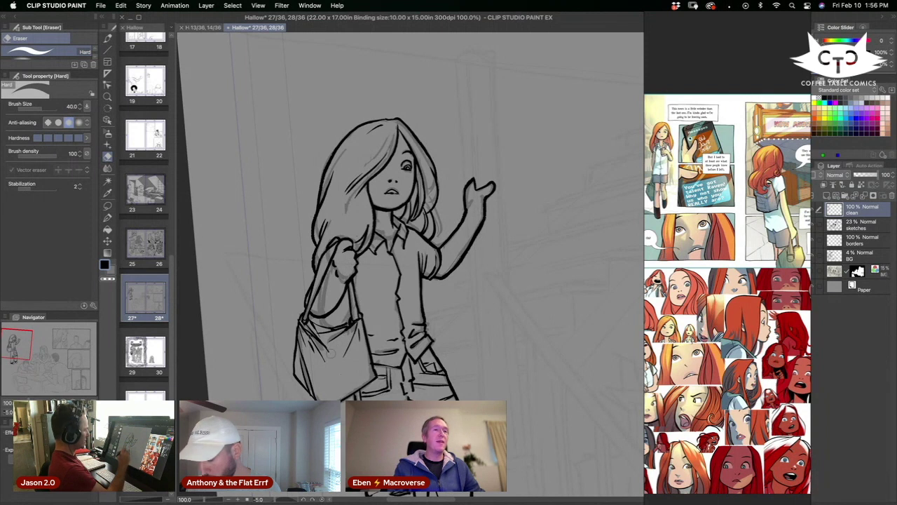
# Thicken the underside of the girl's raised forearm with the Textured pen and trim the excess with the Hard eraser.
pyautogui.click(107, 217)
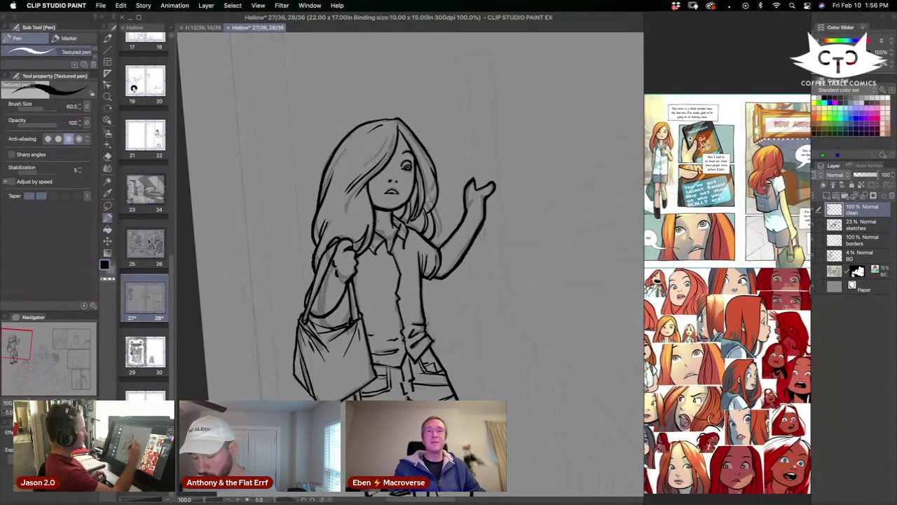
pyautogui.moveTo(483, 224); pyautogui.dragTo(439, 284)
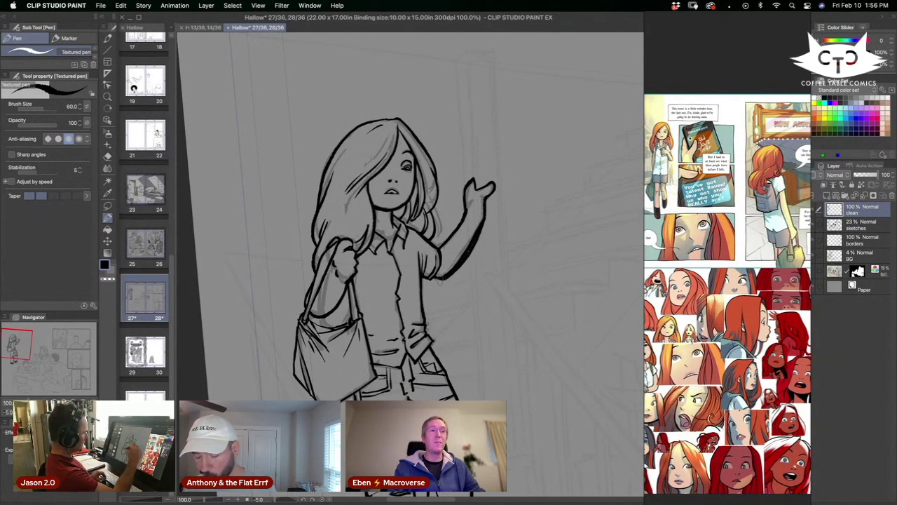
pyautogui.click(108, 156)
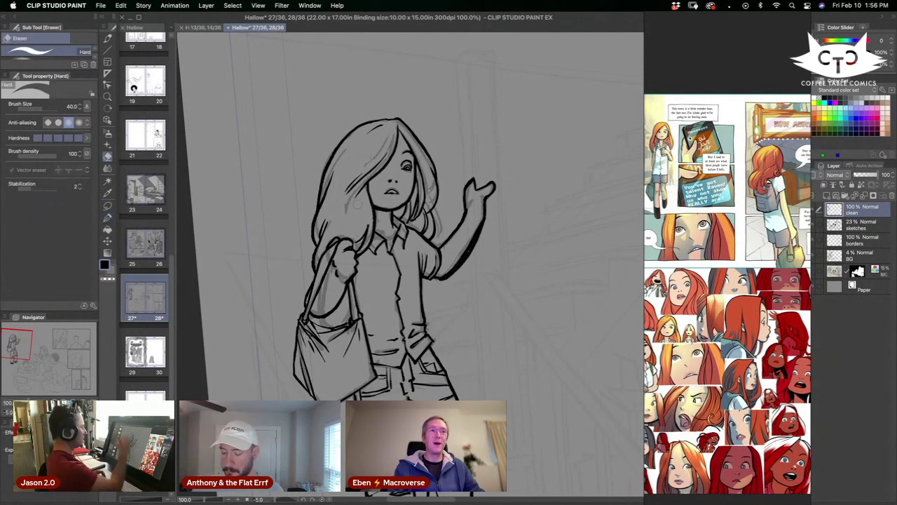
pyautogui.moveTo(483, 214)
pyautogui.mouseDown()
pyautogui.moveTo(447, 278)
pyautogui.moveTo(460, 267)
pyautogui.mouseUp()
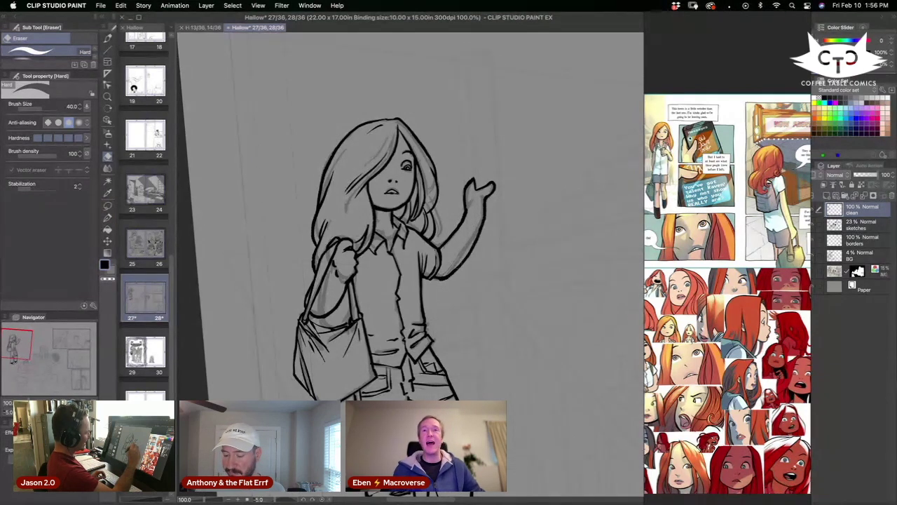
pyautogui.moveTo(488, 352); pyautogui.dragTo(469, 398)
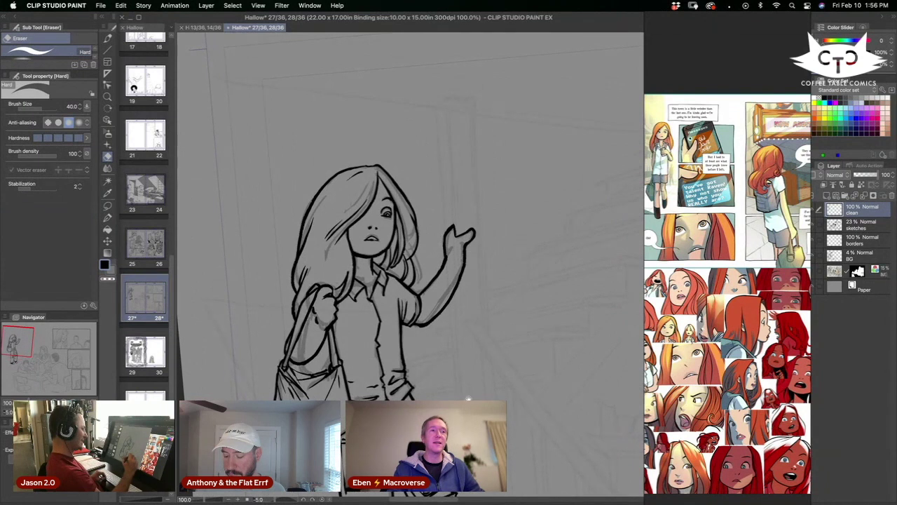
# Reinforce the outlines of the girl's long hair on both sides of her face with Textured pen strokes.
pyautogui.press('p')
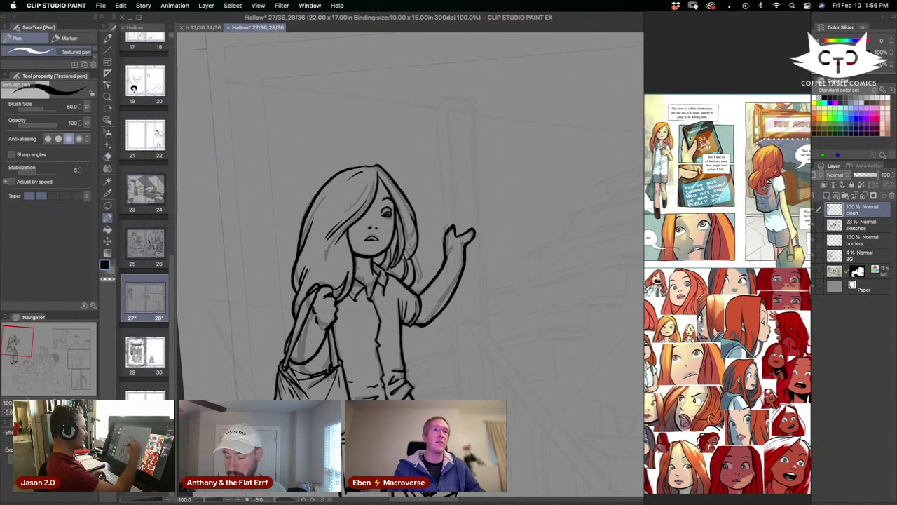
pyautogui.moveTo(473, 378); pyautogui.dragTo(493, 348)
pyautogui.moveTo(434, 189); pyautogui.dragTo(438, 257)
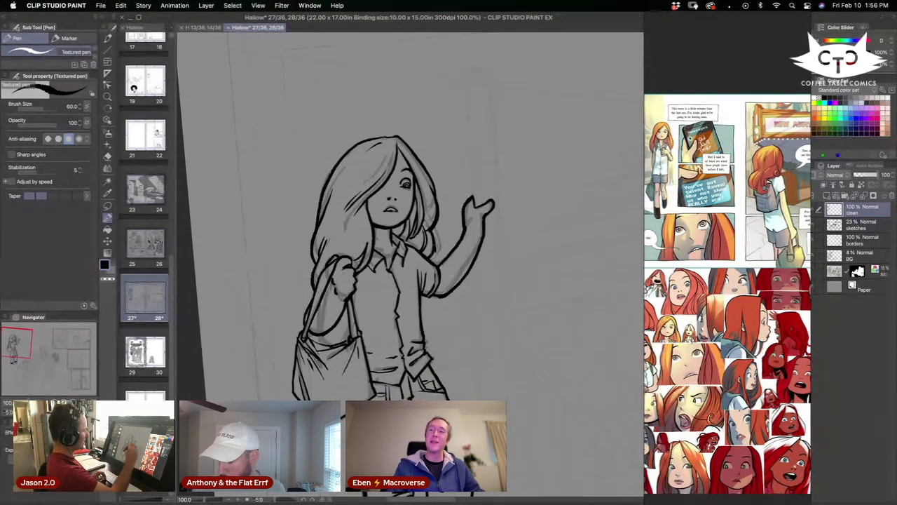
pyautogui.moveTo(503, 401); pyautogui.dragTo(511, 385)
pyautogui.moveTo(325, 211); pyautogui.dragTo(321, 253)
pyautogui.moveTo(384, 310); pyautogui.dragTo(383, 312)
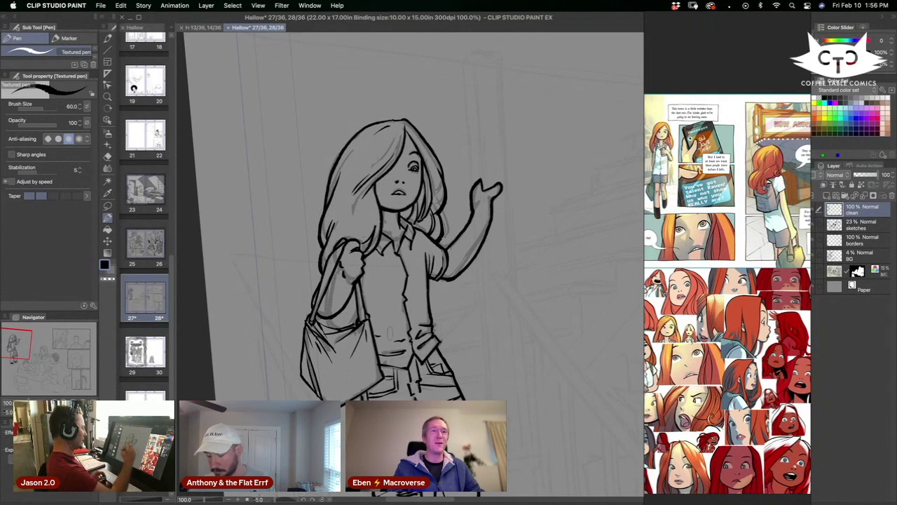
pyautogui.moveTo(492, 429); pyautogui.dragTo(490, 349)
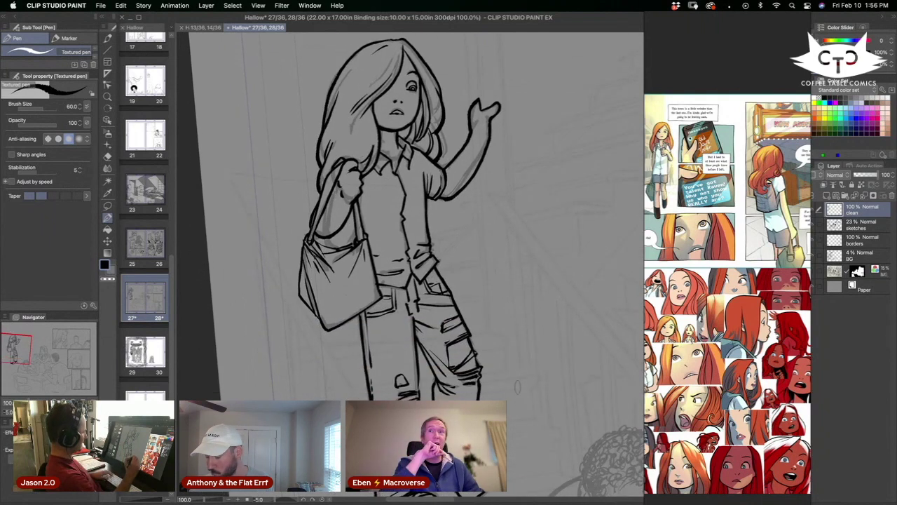
# Ink a second line on the girl's bag strap and add fold lines across the middle of her shirt.
pyautogui.click(107, 156)
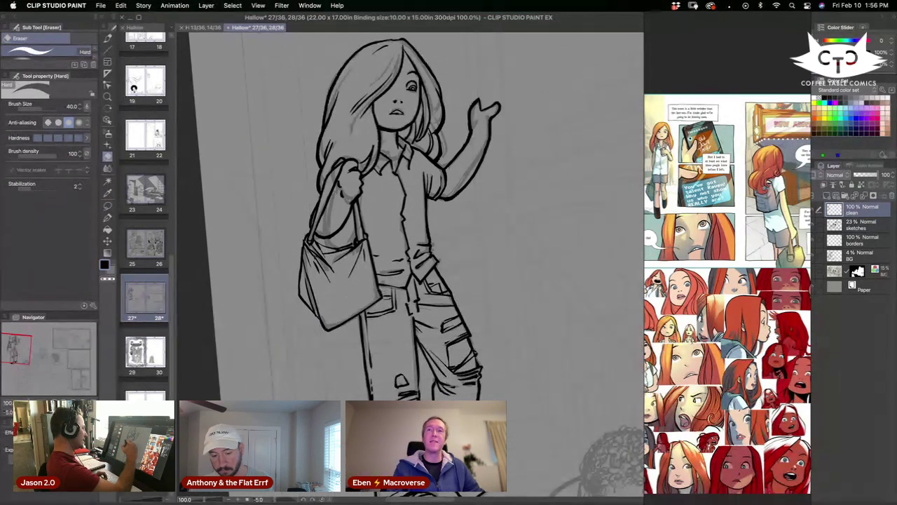
pyautogui.click(107, 218)
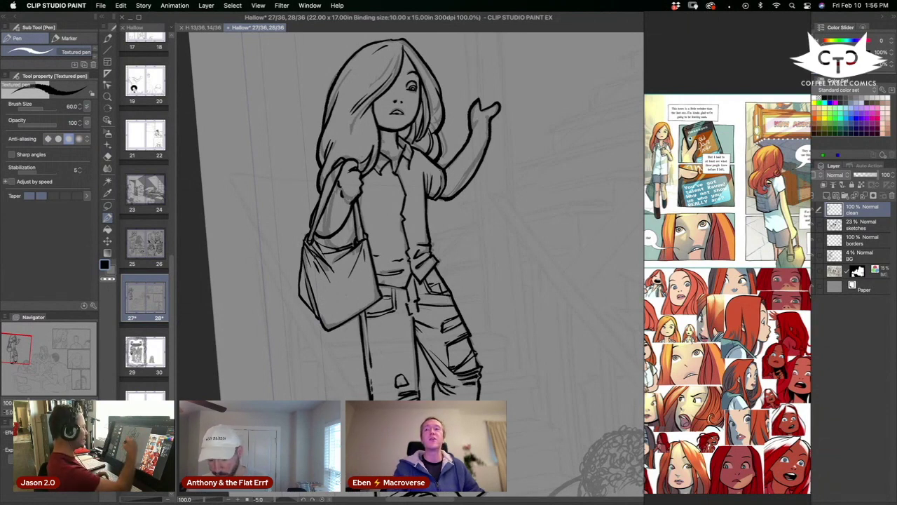
pyautogui.moveTo(350, 219); pyautogui.dragTo(355, 243)
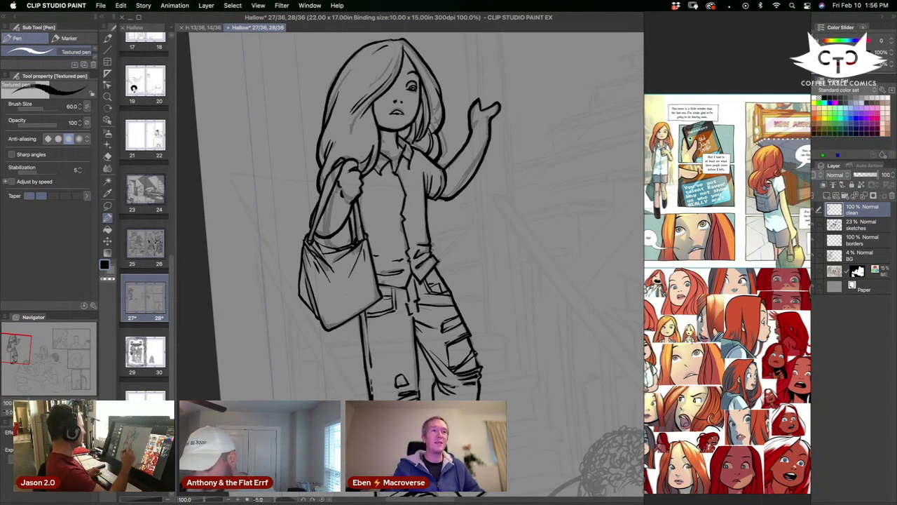
pyautogui.click(107, 155)
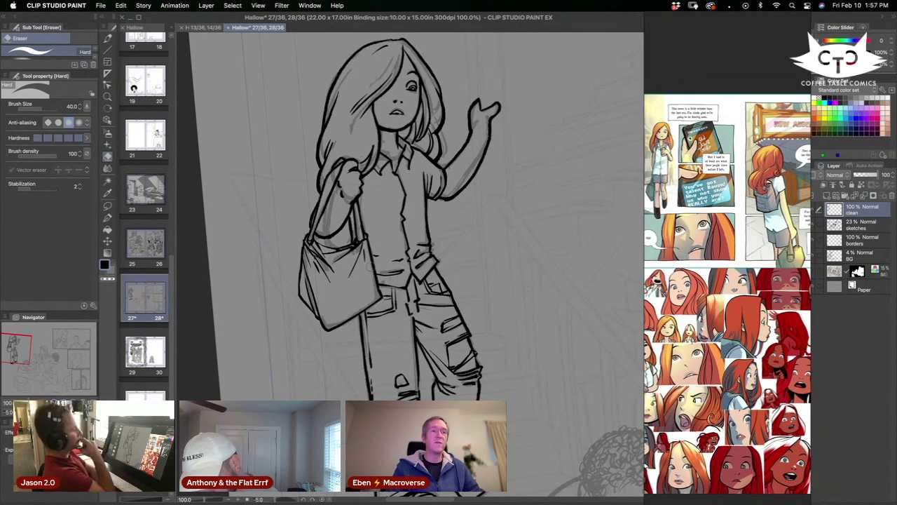
pyautogui.click(107, 217)
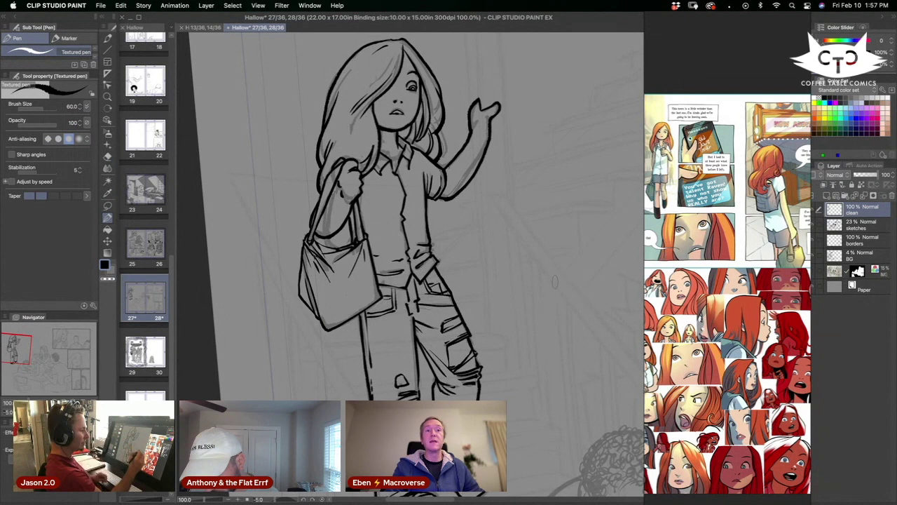
pyautogui.moveTo(424, 216); pyautogui.dragTo(408, 241)
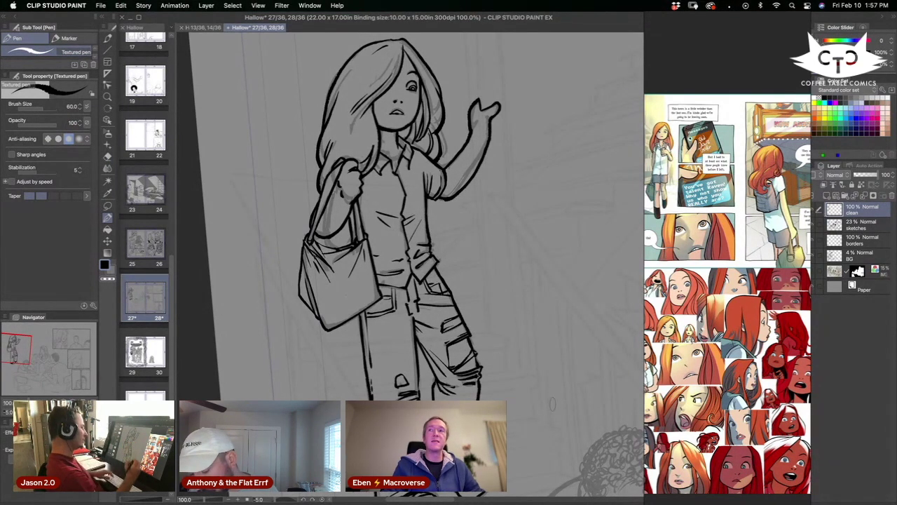
# Ink the curved back of the boy bent over the cereal bowl with a heavy line on the clean layer.
pyautogui.scroll(-1, 548, 414)
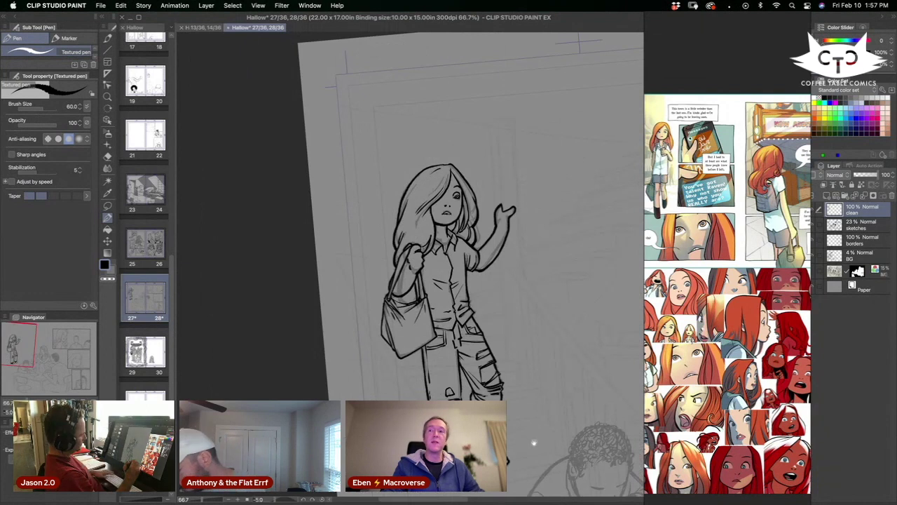
pyautogui.moveTo(533, 441); pyautogui.dragTo(480, 392)
pyautogui.moveTo(522, 448); pyautogui.dragTo(485, 438)
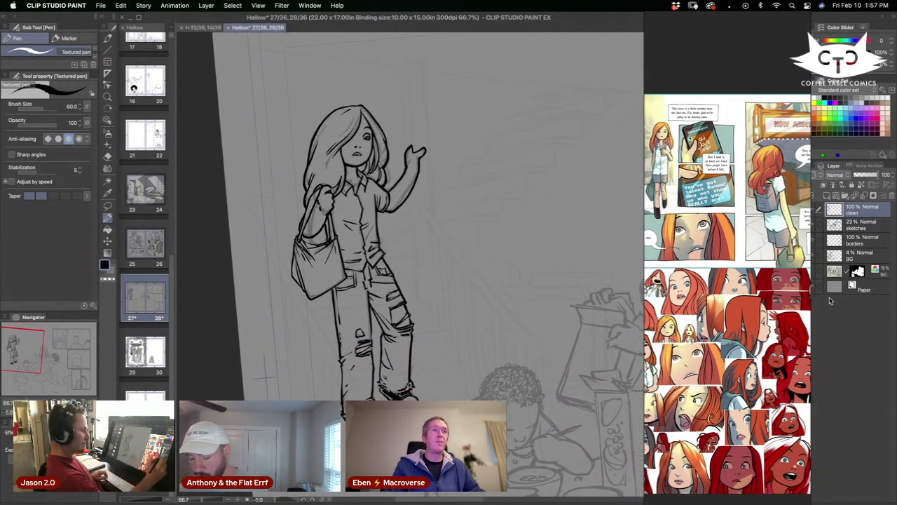
pyautogui.hscroll(5, 533, 421)
pyautogui.scroll(-3, 533, 420)
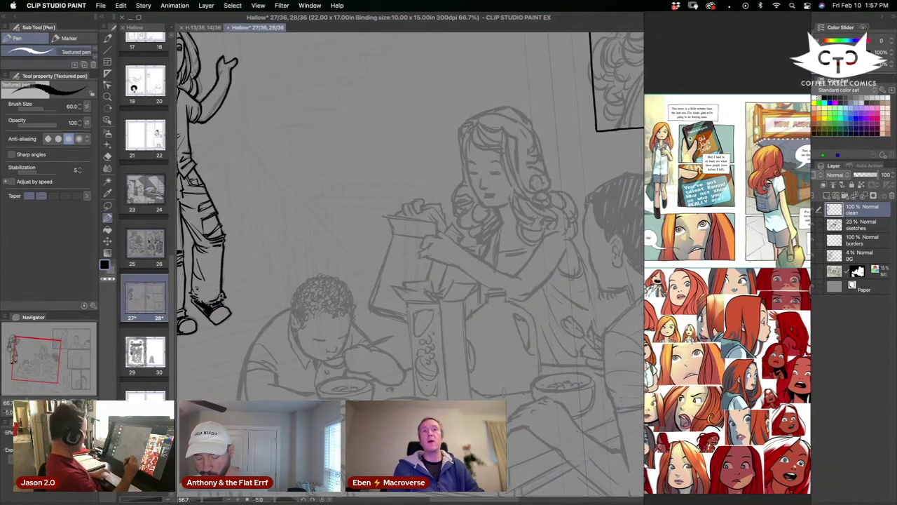
pyautogui.moveTo(499, 381); pyautogui.dragTo(489, 388)
pyautogui.moveTo(485, 329); pyautogui.dragTo(583, 286)
pyautogui.click(509, 360)
pyautogui.hscroll(-2, 456, 349)
pyautogui.scroll(1, 455, 349)
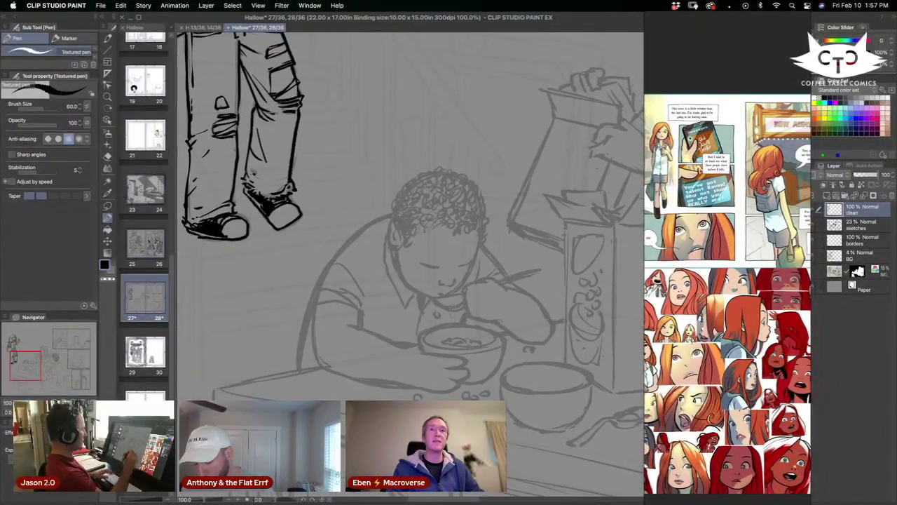
pyautogui.moveTo(394, 210)
pyautogui.mouseDown()
pyautogui.moveTo(338, 252)
pyautogui.moveTo(312, 297)
pyautogui.moveTo(302, 367)
pyautogui.moveTo(308, 300)
pyautogui.moveTo(321, 275)
pyautogui.mouseUp()
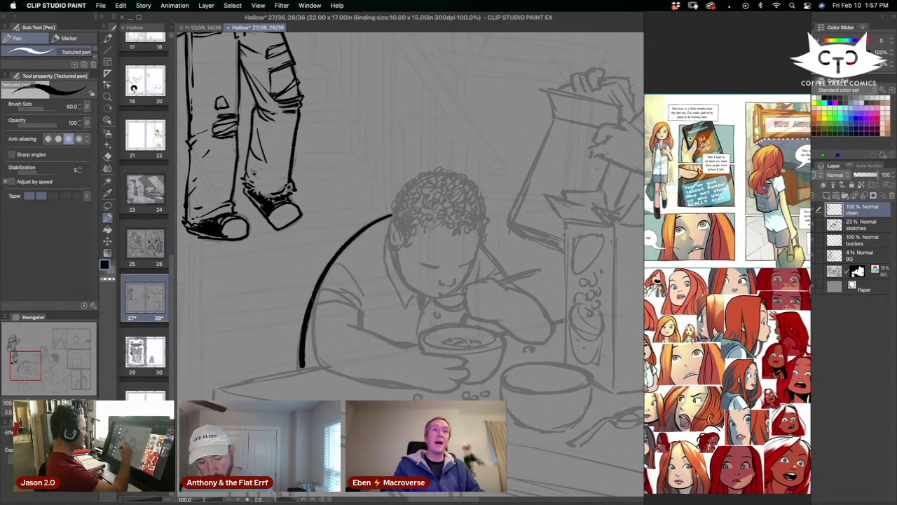
pyautogui.moveTo(306, 309); pyautogui.dragTo(319, 279)
pyautogui.moveTo(302, 332); pyautogui.dragTo(305, 364)
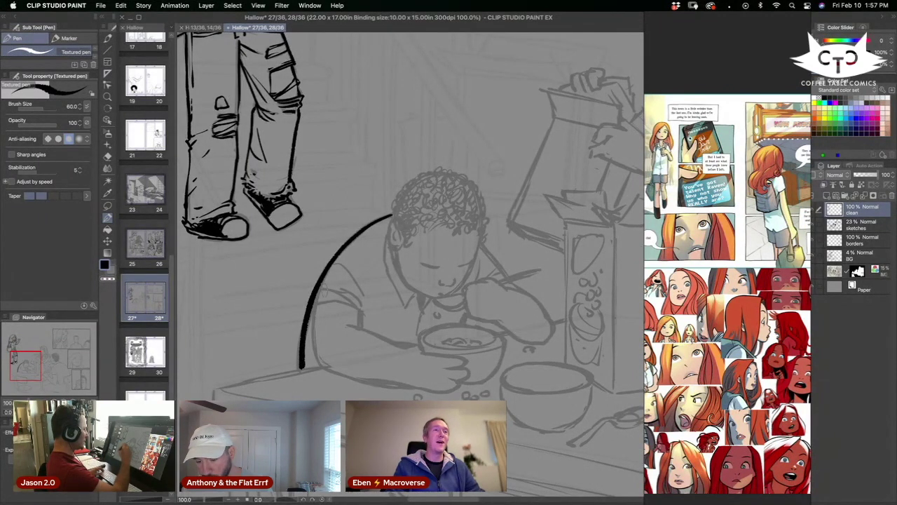
# Ink the boy's ear, the side of his jaw and his pointed shirt collar over the sketch.
pyautogui.moveTo(400, 229)
pyautogui.mouseDown()
pyautogui.moveTo(389, 229)
pyautogui.moveTo(390, 249)
pyautogui.moveTo(395, 234)
pyautogui.moveTo(396, 244)
pyautogui.moveTo(378, 271)
pyautogui.moveTo(383, 306)
pyautogui.moveTo(406, 323)
pyautogui.mouseUp()
pyautogui.moveTo(378, 279)
pyautogui.mouseDown()
pyautogui.moveTo(382, 302)
pyautogui.moveTo(377, 290)
pyautogui.mouseUp()
pyautogui.moveTo(365, 255)
pyautogui.mouseDown()
pyautogui.moveTo(370, 306)
pyautogui.moveTo(387, 339)
pyautogui.mouseUp()
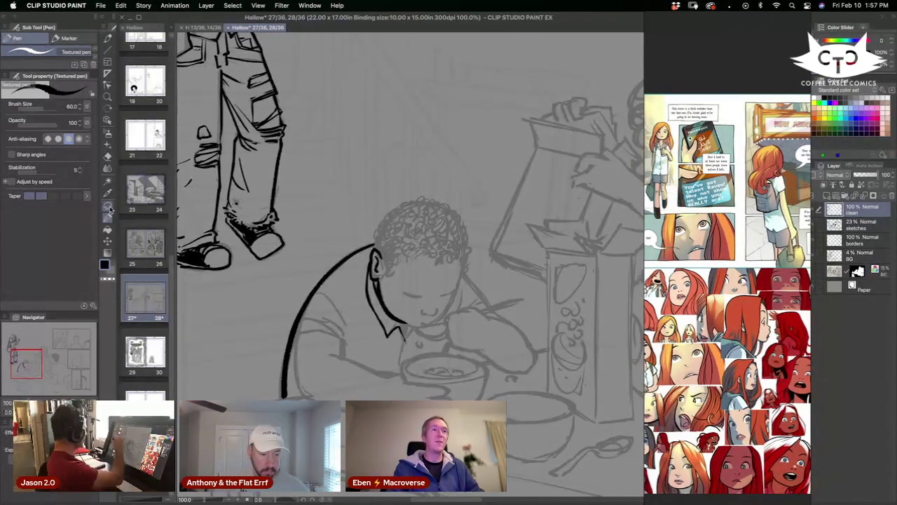
pyautogui.click(107, 157)
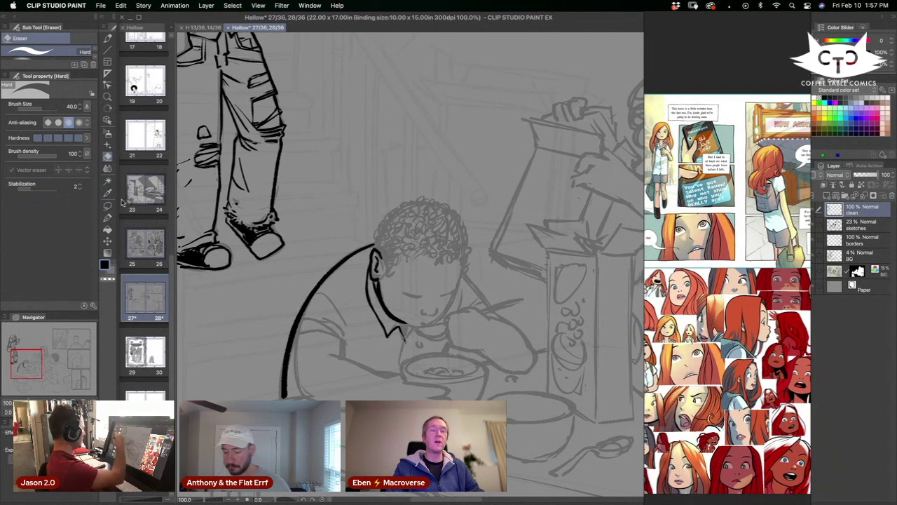
pyautogui.click(108, 218)
pyautogui.moveTo(381, 395); pyautogui.dragTo(361, 398)
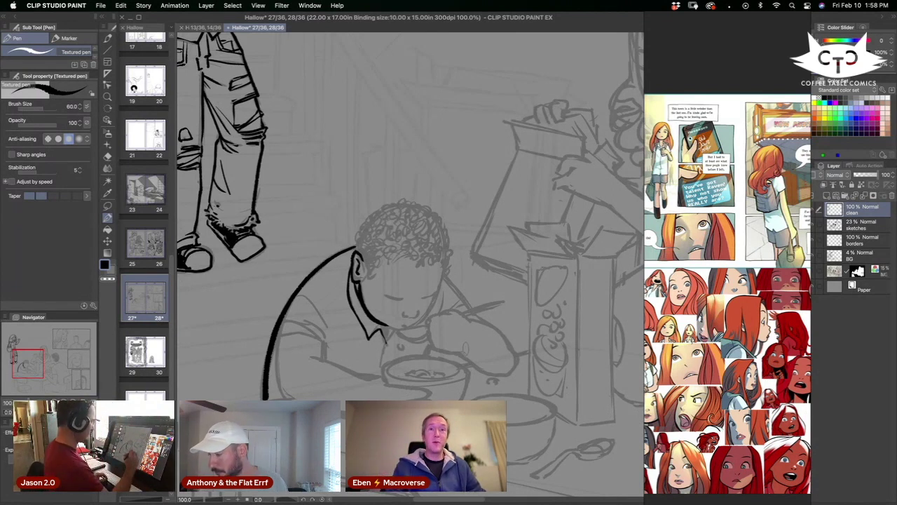
# Ink the far side of the boy's face, his closed eyes, nose and mouth, undoing unsatisfactory strokes.
pyautogui.moveTo(464, 367); pyautogui.dragTo(464, 295)
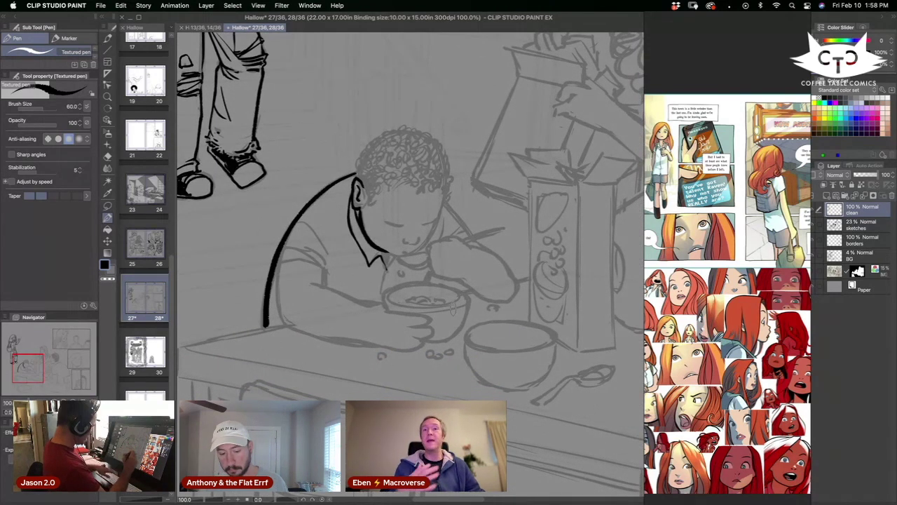
pyautogui.press('super+plus')
pyautogui.moveTo(415, 327); pyautogui.dragTo(429, 376)
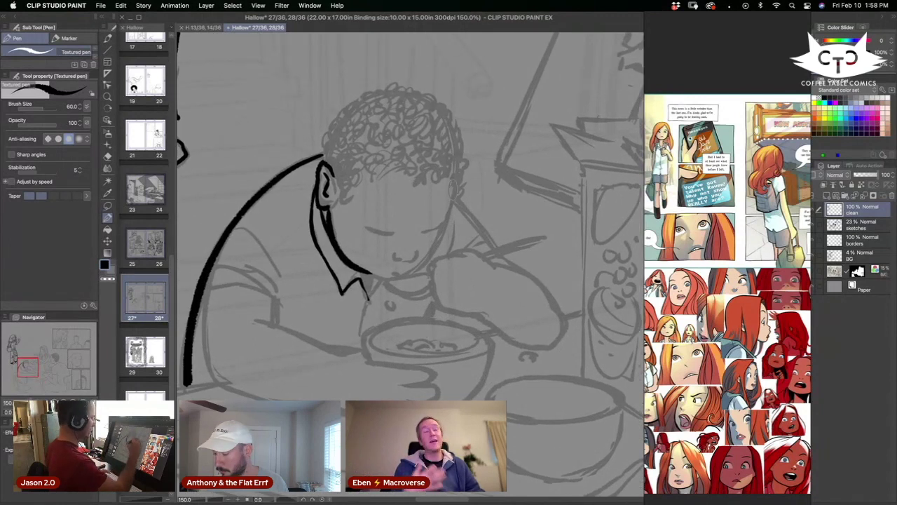
pyautogui.moveTo(456, 186); pyautogui.dragTo(427, 254)
pyautogui.hotkey('ctrl', 'z')
pyautogui.moveTo(456, 181)
pyautogui.mouseDown()
pyautogui.moveTo(440, 243)
pyautogui.moveTo(413, 275)
pyautogui.mouseUp()
pyautogui.moveTo(455, 188)
pyautogui.mouseDown()
pyautogui.moveTo(442, 239)
pyautogui.moveTo(448, 226)
pyautogui.mouseUp()
pyautogui.moveTo(363, 229)
pyautogui.mouseDown()
pyautogui.moveTo(396, 237)
pyautogui.moveTo(384, 234)
pyautogui.moveTo(394, 236)
pyautogui.moveTo(399, 263)
pyautogui.moveTo(419, 247)
pyautogui.mouseUp()
pyautogui.press('super+z')
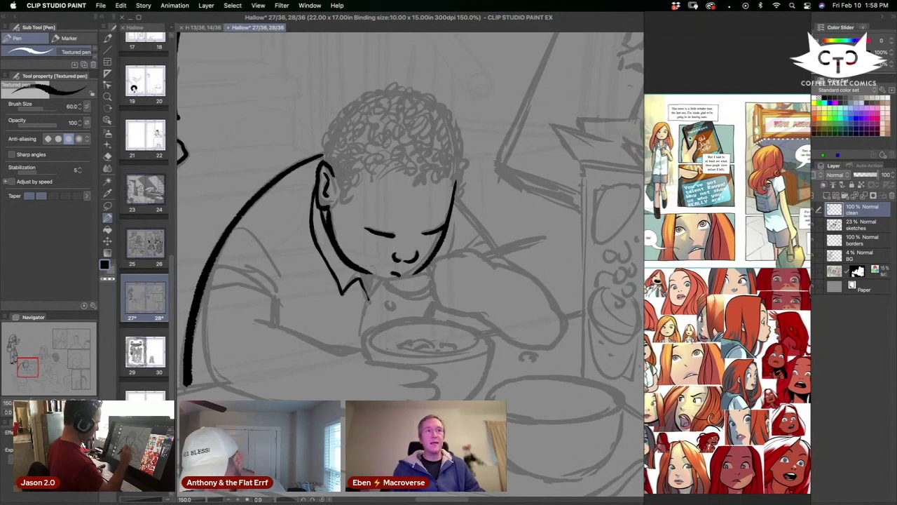
# Ink the boy's chin line and the curved neckline beneath it, following the sketch.
pyautogui.moveTo(363, 271)
pyautogui.mouseDown()
pyautogui.moveTo(383, 279)
pyautogui.moveTo(369, 275)
pyautogui.moveTo(431, 265)
pyautogui.mouseUp()
pyautogui.moveTo(381, 281)
pyautogui.mouseDown()
pyautogui.moveTo(413, 295)
pyautogui.moveTo(433, 283)
pyautogui.mouseUp()
pyautogui.press('super+z')
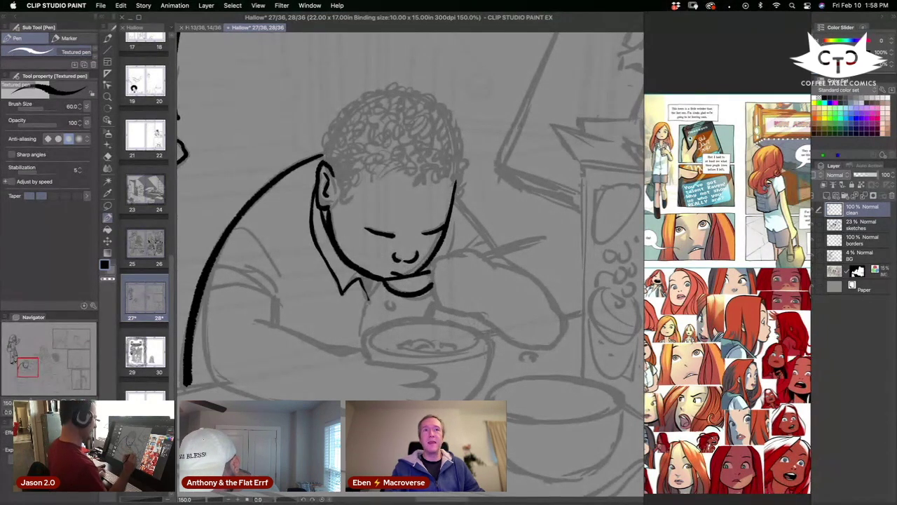
# Trim the inked jaw line below the boy's ear with the Hard eraser.
pyautogui.click(108, 157)
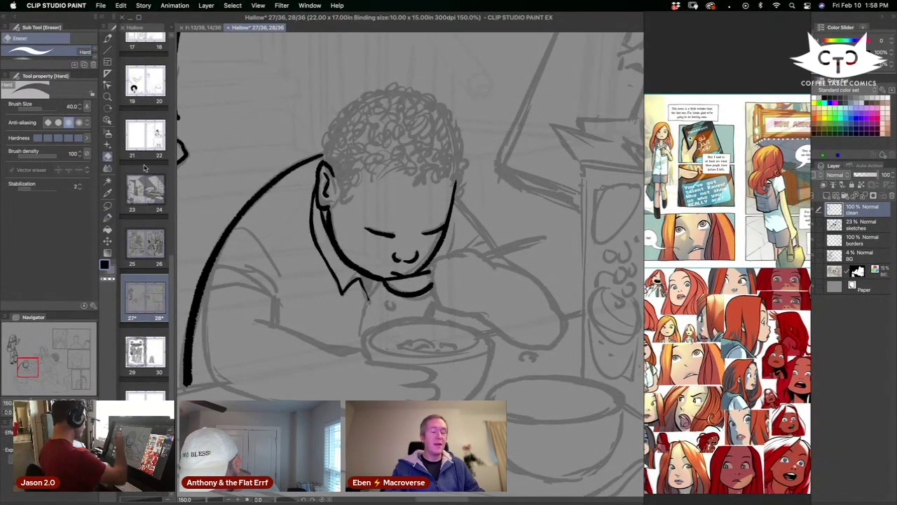
pyautogui.press('r')
pyautogui.moveTo(384, 394); pyautogui.dragTo(299, 337)
pyautogui.moveTo(374, 211); pyautogui.dragTo(390, 244)
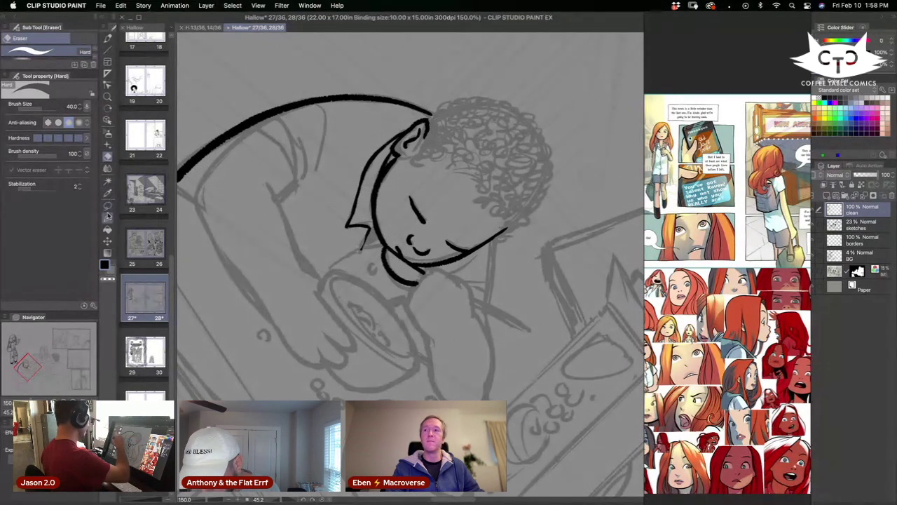
# Ink the curly outer edge of the boy's hair with the Textured pen, adding dense curls above his ear.
pyautogui.click(107, 218)
pyautogui.press('r')
pyautogui.moveTo(393, 358)
pyautogui.mouseDown()
pyautogui.moveTo(435, 354)
pyautogui.moveTo(468, 337)
pyautogui.mouseUp()
pyautogui.press('p')
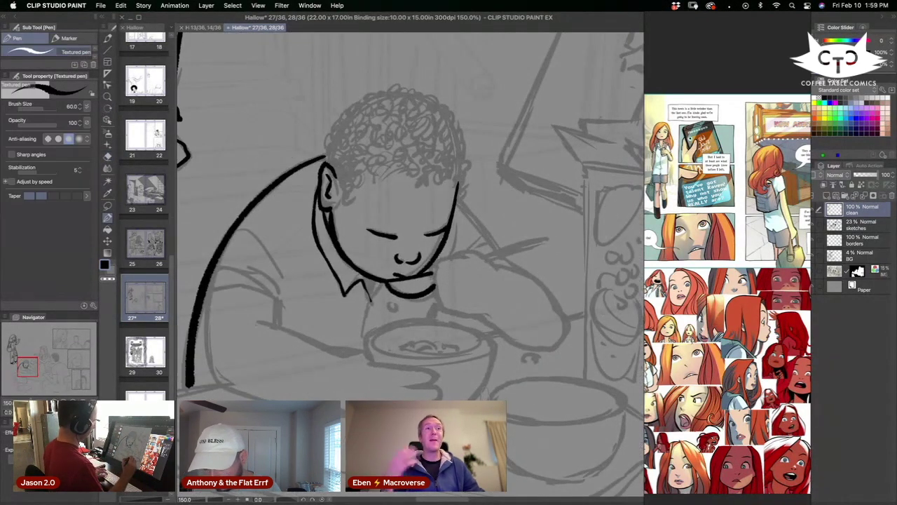
pyautogui.moveTo(386, 315); pyautogui.dragTo(385, 343)
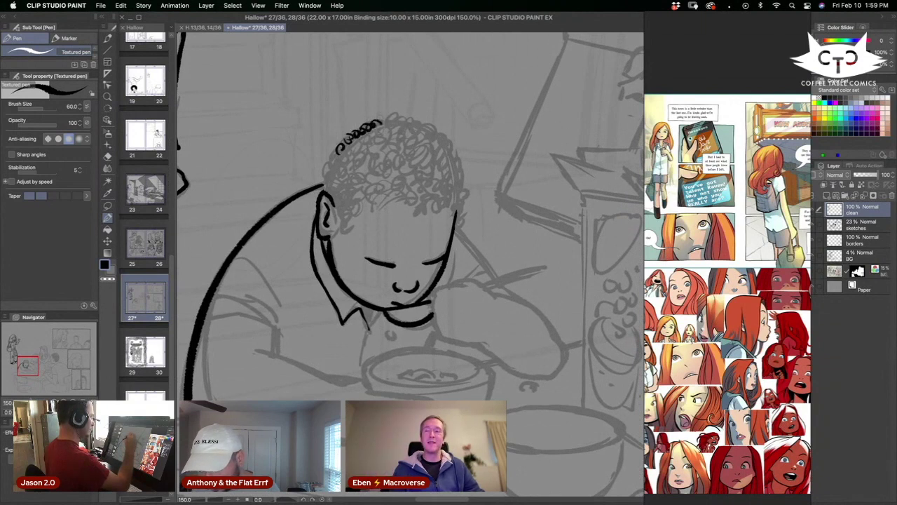
pyautogui.moveTo(326, 181)
pyautogui.mouseDown()
pyautogui.moveTo(335, 150)
pyautogui.moveTo(351, 143)
pyautogui.mouseUp()
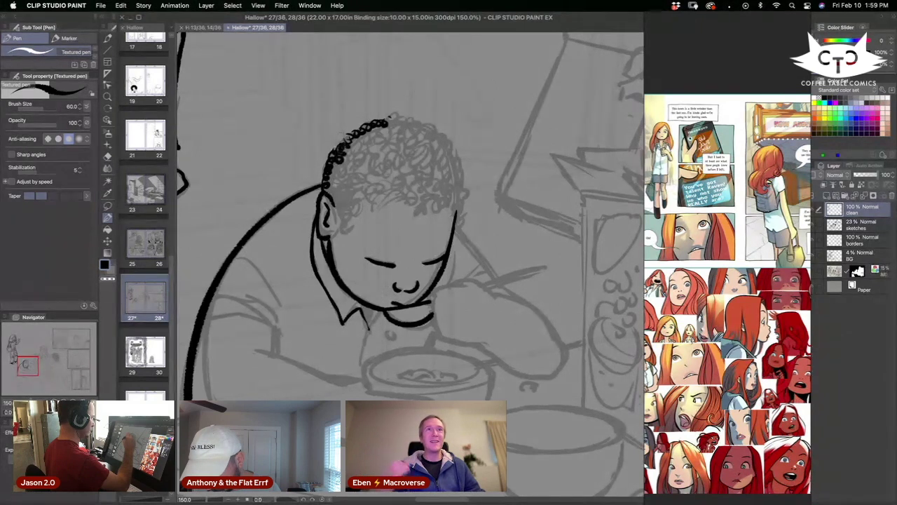
pyautogui.moveTo(328, 200)
pyautogui.mouseDown()
pyautogui.moveTo(341, 154)
pyautogui.moveTo(349, 159)
pyautogui.mouseUp()
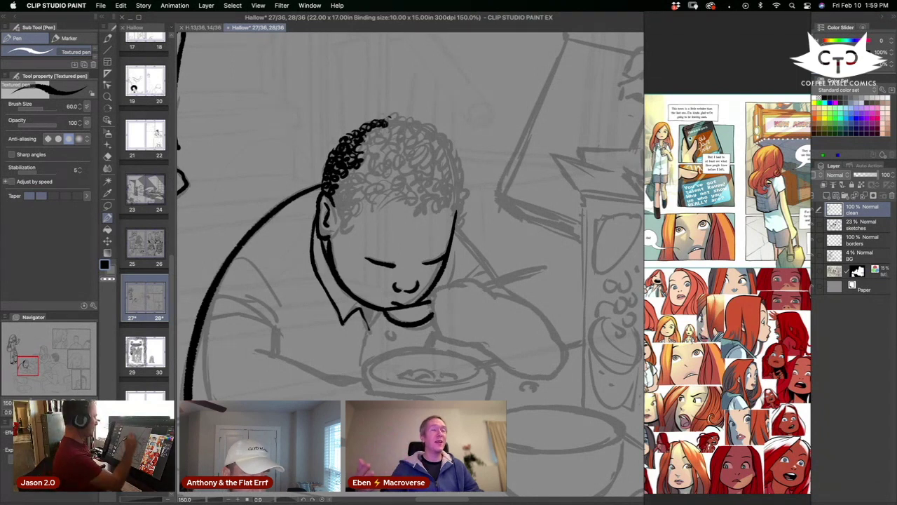
pyautogui.moveTo(404, 121)
pyautogui.mouseDown()
pyautogui.moveTo(410, 133)
pyautogui.moveTo(419, 128)
pyautogui.mouseUp()
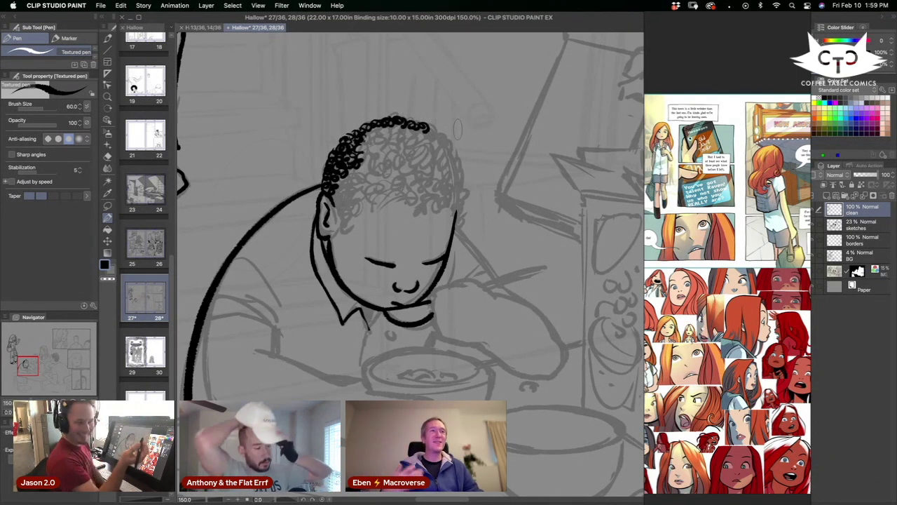
pyautogui.moveTo(427, 125)
pyautogui.mouseDown()
pyautogui.moveTo(452, 143)
pyautogui.moveTo(465, 186)
pyautogui.moveTo(454, 234)
pyautogui.mouseUp()
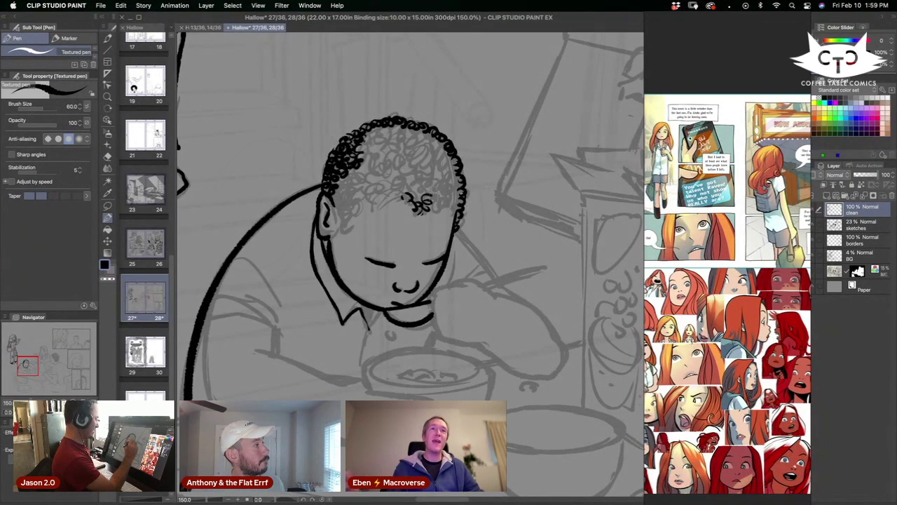
# Ink small curls along the far side of the boy's hairline and down the sideburn beside his ear.
pyautogui.moveTo(430, 192); pyautogui.dragTo(442, 212)
pyautogui.moveTo(444, 198)
pyautogui.mouseDown()
pyautogui.moveTo(432, 217)
pyautogui.moveTo(459, 203)
pyautogui.moveTo(416, 204)
pyautogui.moveTo(437, 189)
pyautogui.moveTo(463, 191)
pyautogui.mouseUp()
pyautogui.moveTo(344, 241); pyautogui.dragTo(330, 184)
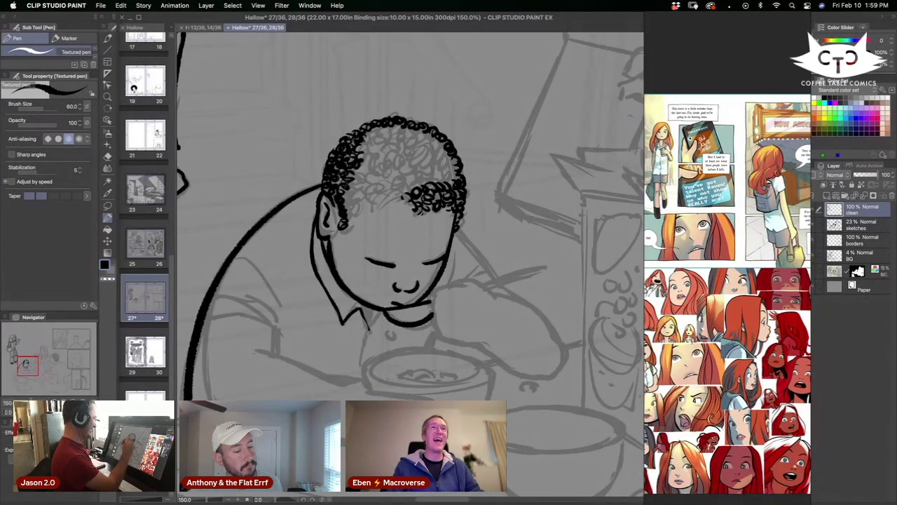
pyautogui.moveTo(346, 223); pyautogui.dragTo(347, 199)
pyautogui.moveTo(348, 198); pyautogui.dragTo(356, 185)
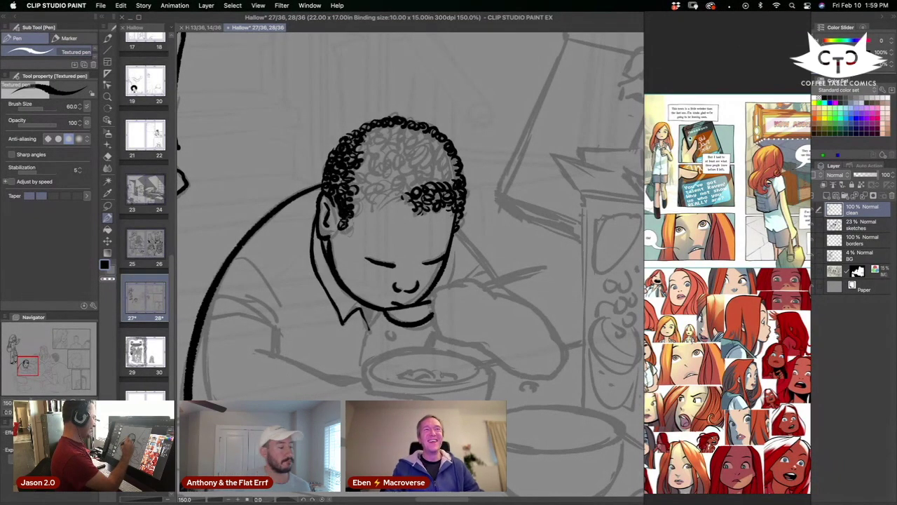
# Fill the rest of the boy's hair with tight inked curls, from the forehead up to the crown.
pyautogui.moveTo(355, 216)
pyautogui.mouseDown()
pyautogui.moveTo(350, 201)
pyautogui.moveTo(366, 189)
pyautogui.moveTo(373, 205)
pyautogui.moveTo(392, 182)
pyautogui.moveTo(405, 189)
pyautogui.moveTo(413, 181)
pyautogui.mouseUp()
pyautogui.moveTo(352, 193)
pyautogui.mouseDown()
pyautogui.moveTo(366, 175)
pyautogui.moveTo(381, 175)
pyautogui.moveTo(390, 196)
pyautogui.moveTo(366, 168)
pyautogui.moveTo(385, 166)
pyautogui.moveTo(413, 185)
pyautogui.moveTo(406, 163)
pyautogui.mouseUp()
pyautogui.moveTo(419, 192)
pyautogui.mouseDown()
pyautogui.moveTo(429, 164)
pyautogui.moveTo(446, 172)
pyautogui.moveTo(445, 163)
pyautogui.moveTo(457, 166)
pyautogui.moveTo(449, 147)
pyautogui.mouseUp()
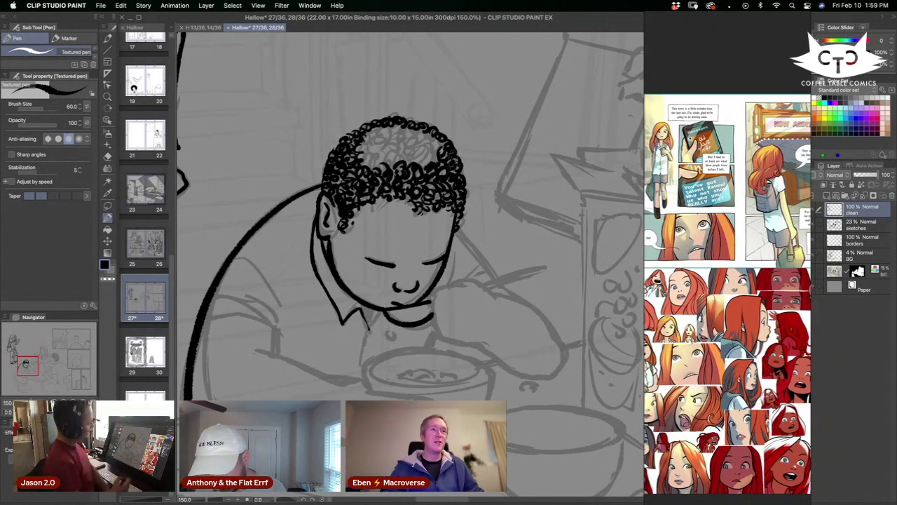
pyautogui.moveTo(370, 173)
pyautogui.mouseDown()
pyautogui.moveTo(381, 158)
pyautogui.moveTo(389, 167)
pyautogui.moveTo(439, 146)
pyautogui.mouseUp()
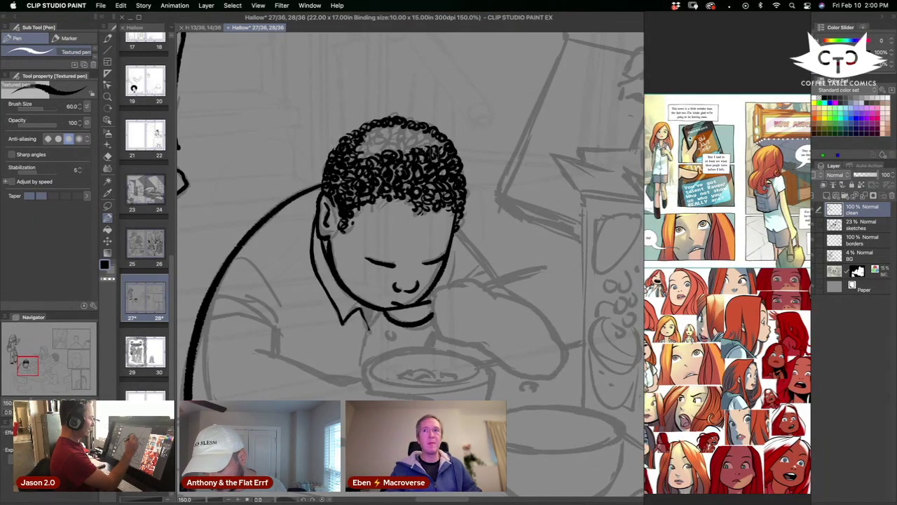
pyautogui.moveTo(359, 163)
pyautogui.mouseDown()
pyautogui.moveTo(373, 147)
pyautogui.moveTo(398, 143)
pyautogui.moveTo(369, 140)
pyautogui.moveTo(377, 134)
pyautogui.moveTo(397, 125)
pyautogui.moveTo(398, 137)
pyautogui.moveTo(412, 120)
pyautogui.moveTo(411, 135)
pyautogui.moveTo(429, 123)
pyautogui.mouseUp()
pyautogui.moveTo(418, 155); pyautogui.dragTo(441, 136)
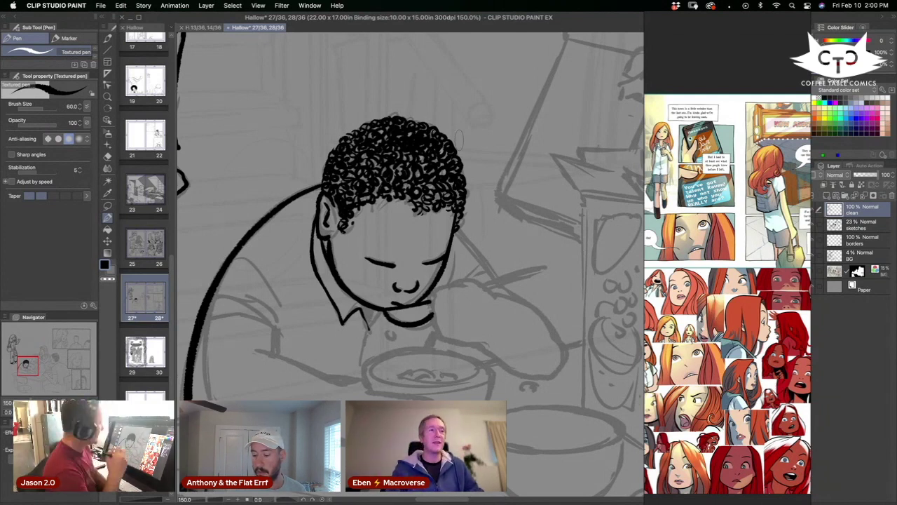
# Ink the shirt-front line below the collar, the far shoulder and sleeve, and the utensil handle, undoing unsatisfactory strokes.
pyautogui.scroll(-5, 439, 312)
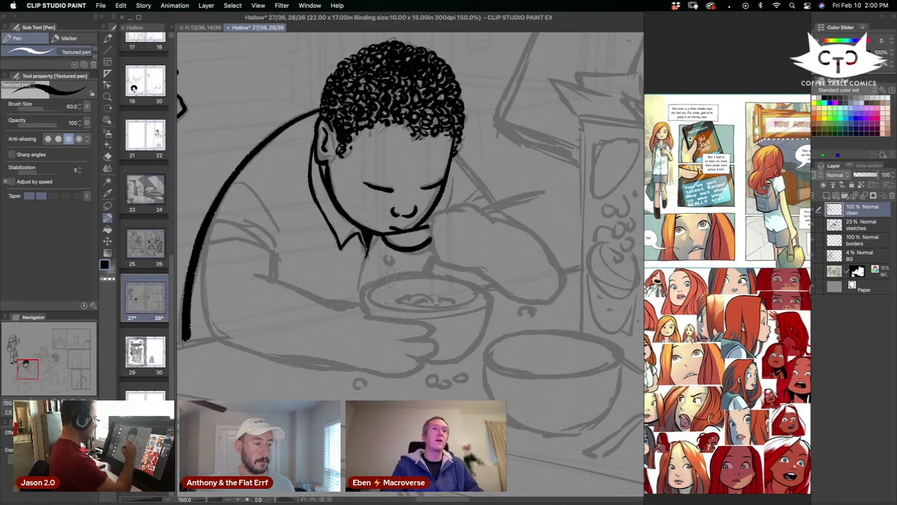
pyautogui.moveTo(367, 251); pyautogui.dragTo(356, 294)
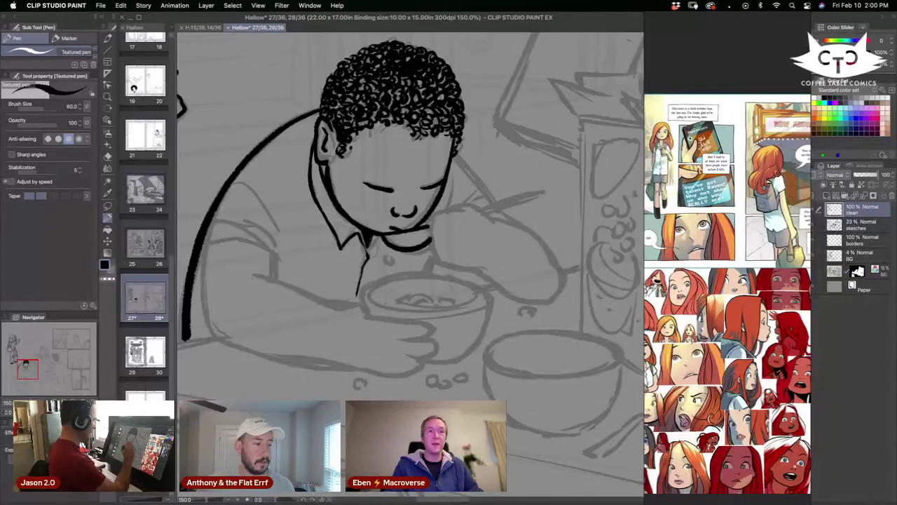
pyautogui.press('super+z')
pyautogui.press('super+z')
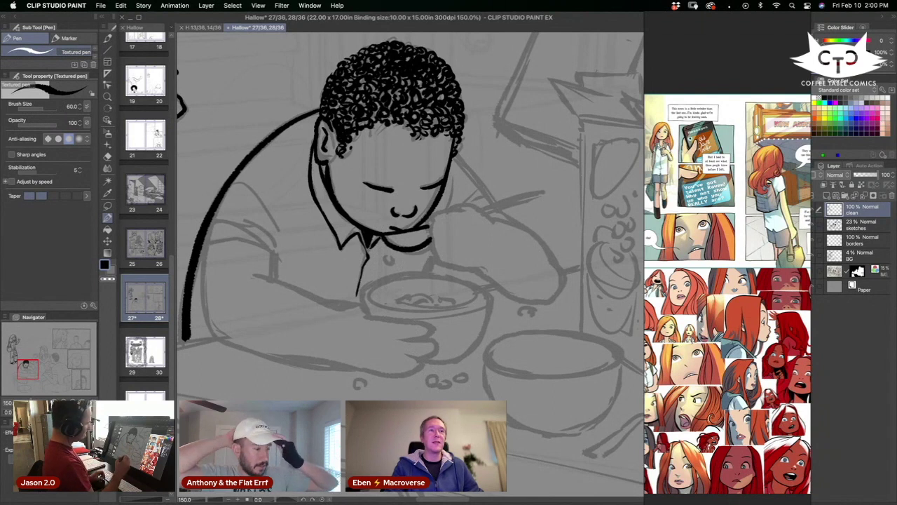
pyautogui.moveTo(367, 238); pyautogui.dragTo(365, 268)
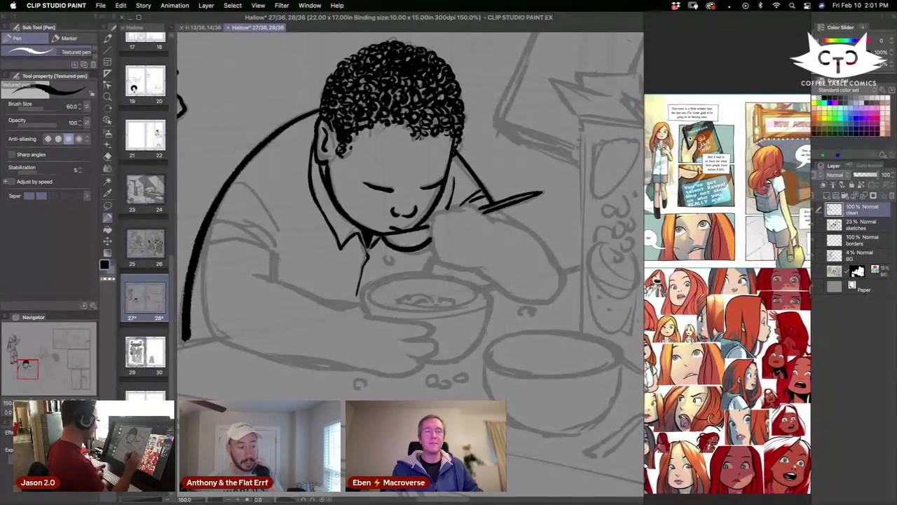
# Ink the near sleeve's shoulder seam, folds and cuff, and the outer edge of the upper arm, redoing an unsatisfactory stroke.
pyautogui.moveTo(240, 215); pyautogui.dragTo(281, 255)
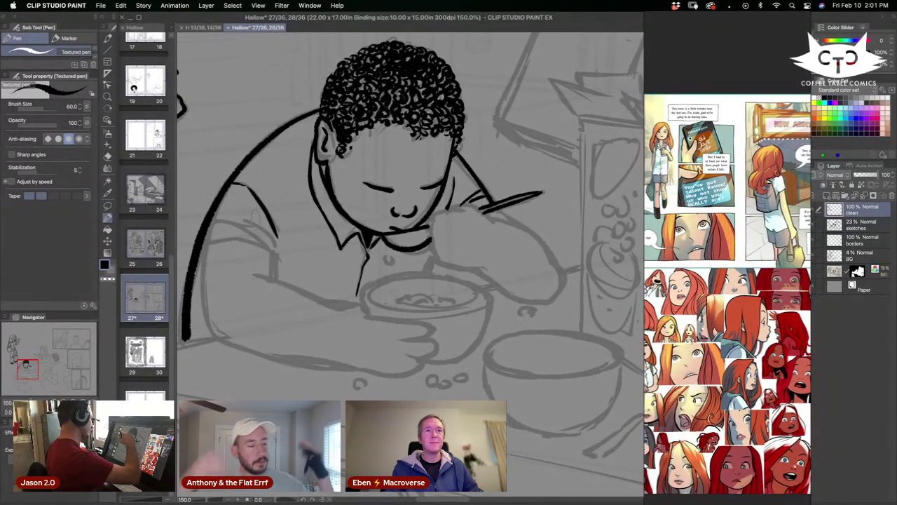
pyautogui.moveTo(214, 219)
pyautogui.mouseDown()
pyautogui.moveTo(278, 253)
pyautogui.moveTo(260, 234)
pyautogui.moveTo(277, 280)
pyautogui.mouseUp()
pyautogui.moveTo(219, 200)
pyautogui.mouseDown()
pyautogui.moveTo(207, 280)
pyautogui.moveTo(214, 339)
pyautogui.mouseUp()
pyautogui.press('super+z')
pyautogui.moveTo(210, 216)
pyautogui.mouseDown()
pyautogui.moveTo(205, 325)
pyautogui.moveTo(213, 339)
pyautogui.moveTo(207, 226)
pyautogui.mouseUp()
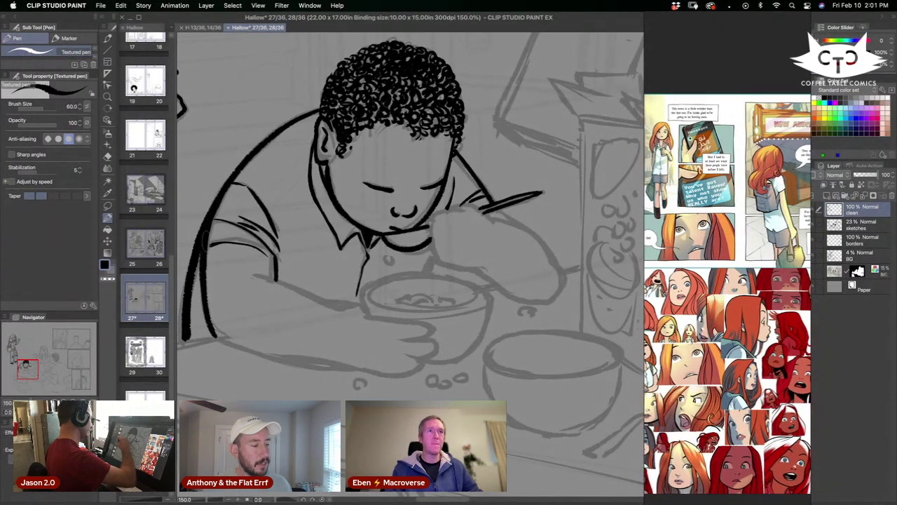
# Ink the boy's near forearm and the fingers around the bowl, thickening the arm's lower edge.
pyautogui.moveTo(299, 368); pyautogui.dragTo(473, 375)
pyautogui.moveTo(468, 368); pyautogui.dragTo(446, 247)
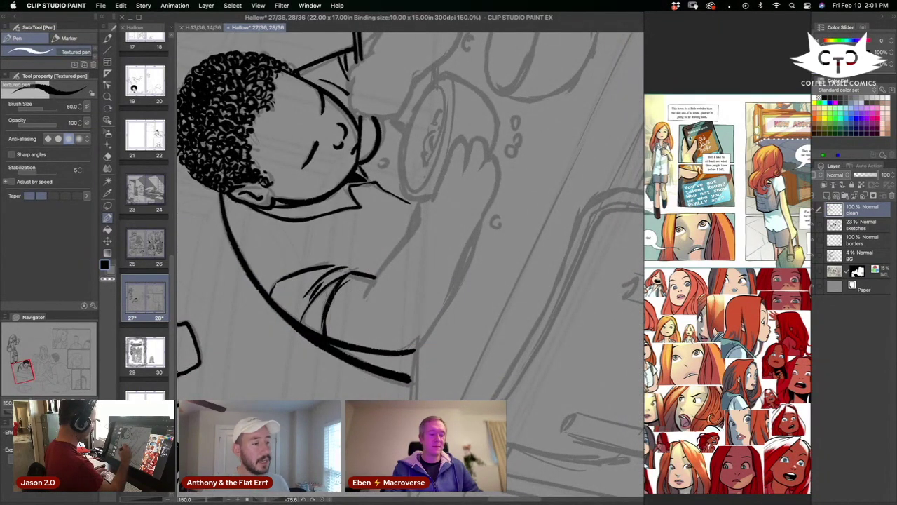
pyautogui.click(107, 156)
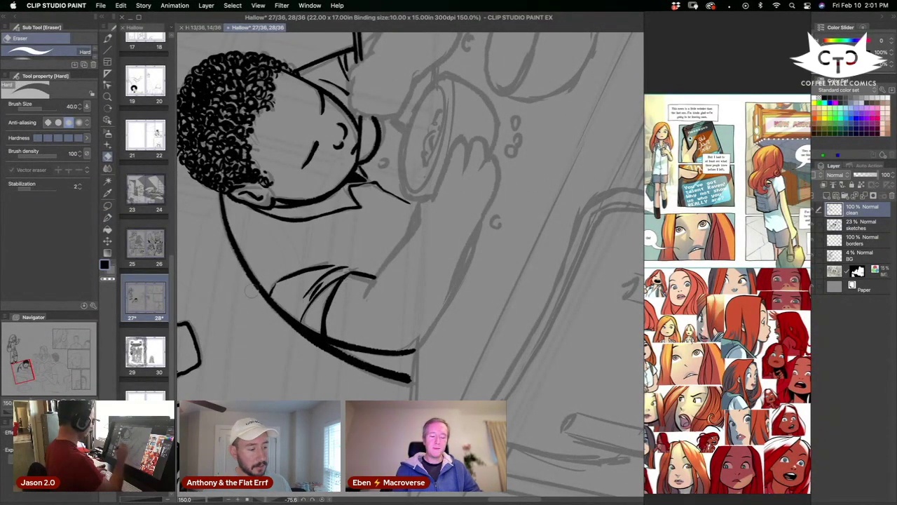
pyautogui.click(108, 217)
pyautogui.moveTo(418, 203)
pyautogui.mouseDown()
pyautogui.moveTo(413, 235)
pyautogui.moveTo(366, 289)
pyautogui.moveTo(375, 320)
pyautogui.mouseUp()
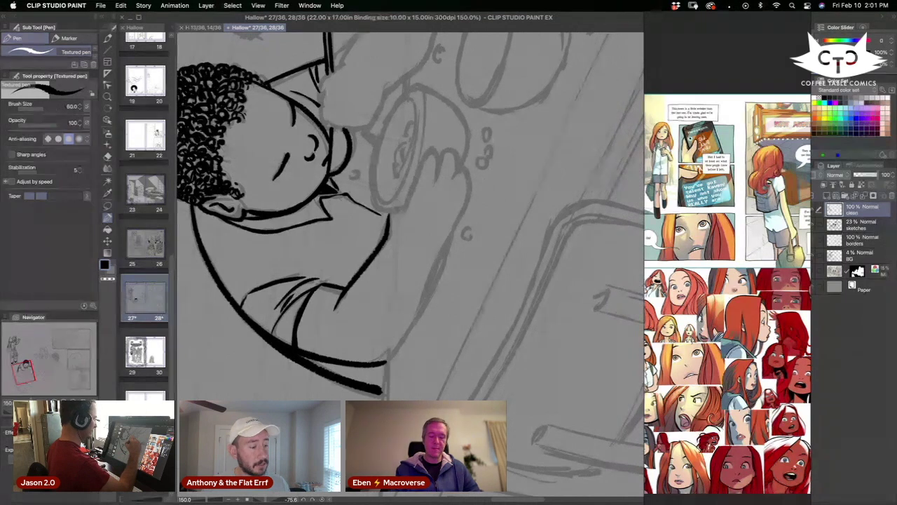
pyautogui.moveTo(403, 209)
pyautogui.mouseDown()
pyautogui.moveTo(435, 145)
pyautogui.moveTo(440, 188)
pyautogui.mouseUp()
pyautogui.moveTo(451, 155)
pyautogui.mouseDown()
pyautogui.moveTo(463, 211)
pyautogui.moveTo(409, 347)
pyautogui.moveTo(384, 363)
pyautogui.mouseUp()
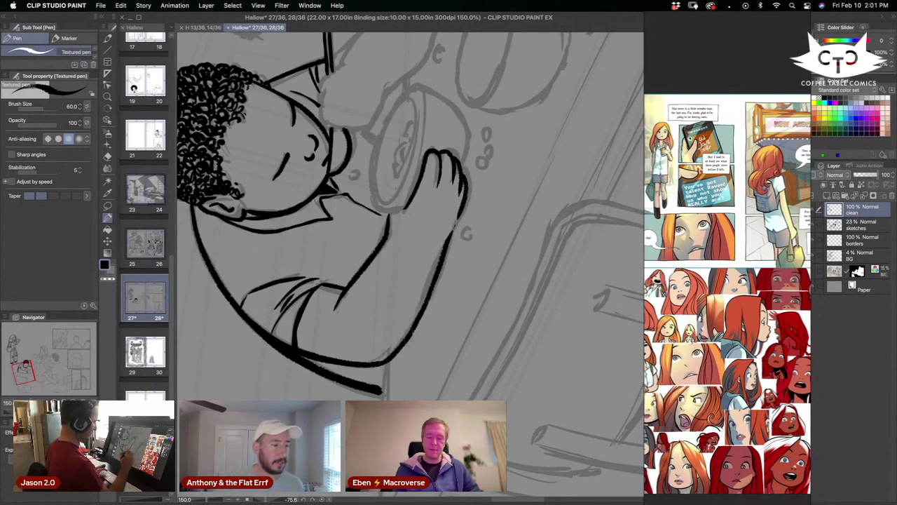
pyautogui.moveTo(459, 214); pyautogui.dragTo(419, 321)
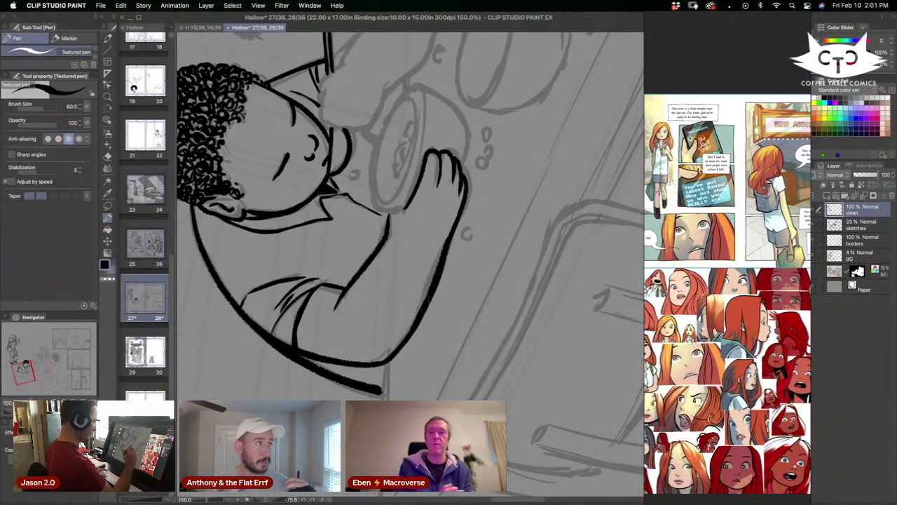
# Ink the drip below the boy's mouth, the small droplet on the rim and the bowl's edge beside his hand.
pyautogui.press('r')
pyautogui.moveTo(463, 377); pyautogui.dragTo(314, 344)
pyautogui.press('space')
pyautogui.moveTo(447, 336)
pyautogui.mouseDown()
pyautogui.moveTo(388, 390)
pyautogui.moveTo(408, 365)
pyautogui.mouseUp()
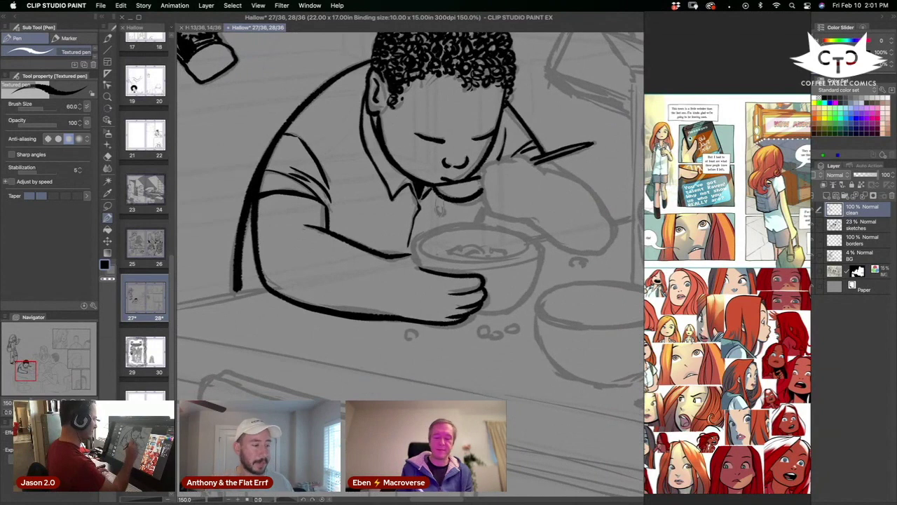
pyautogui.moveTo(434, 212)
pyautogui.mouseDown()
pyautogui.moveTo(438, 220)
pyautogui.moveTo(444, 199)
pyautogui.mouseUp()
pyautogui.moveTo(476, 292); pyautogui.dragTo(474, 275)
pyautogui.moveTo(449, 206); pyautogui.dragTo(419, 221)
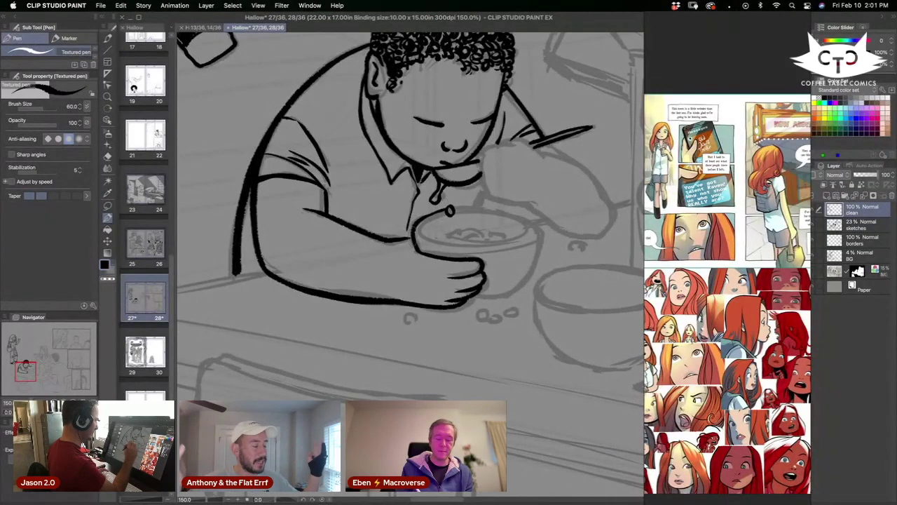
# Ink the rim, far side and inner ellipse of the bowl the boy is holding.
pyautogui.moveTo(427, 314); pyautogui.dragTo(402, 330)
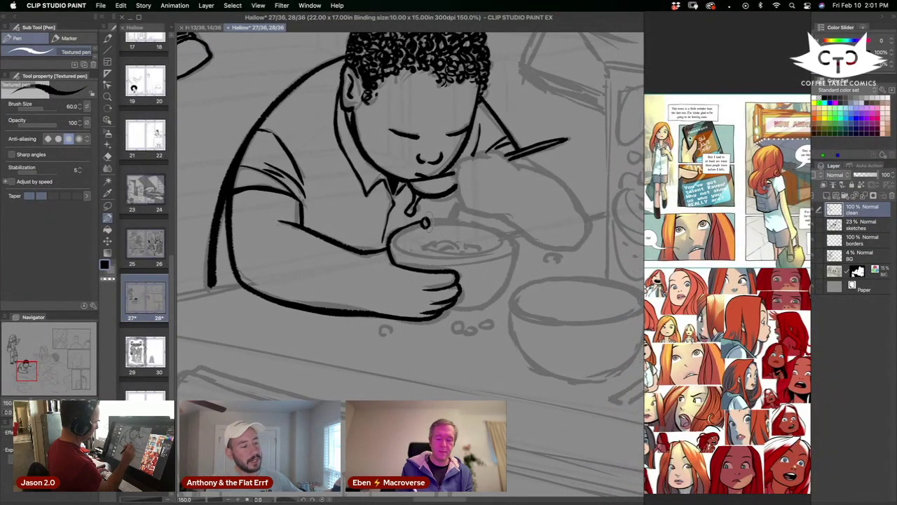
pyautogui.moveTo(474, 222)
pyautogui.mouseDown()
pyautogui.moveTo(517, 242)
pyautogui.moveTo(512, 280)
pyautogui.mouseUp()
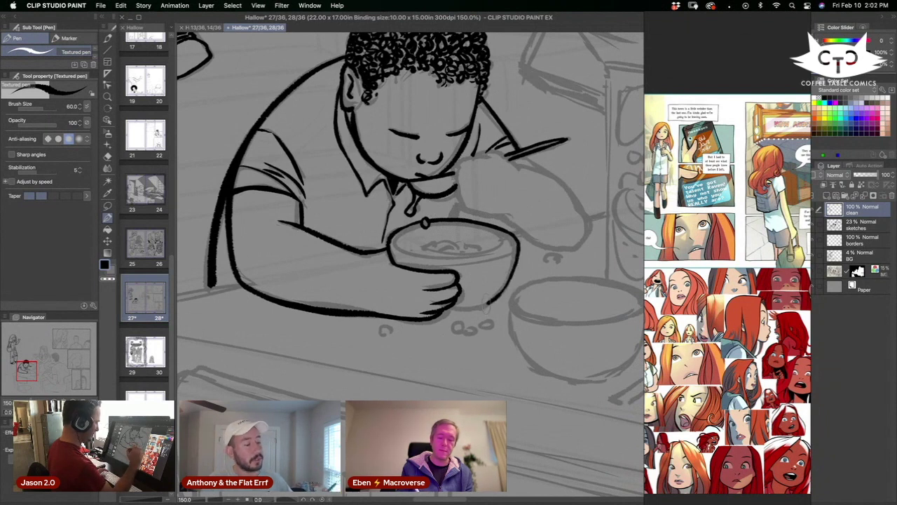
pyautogui.moveTo(394, 235)
pyautogui.mouseDown()
pyautogui.moveTo(419, 255)
pyautogui.moveTo(480, 257)
pyautogui.moveTo(510, 240)
pyautogui.mouseUp()
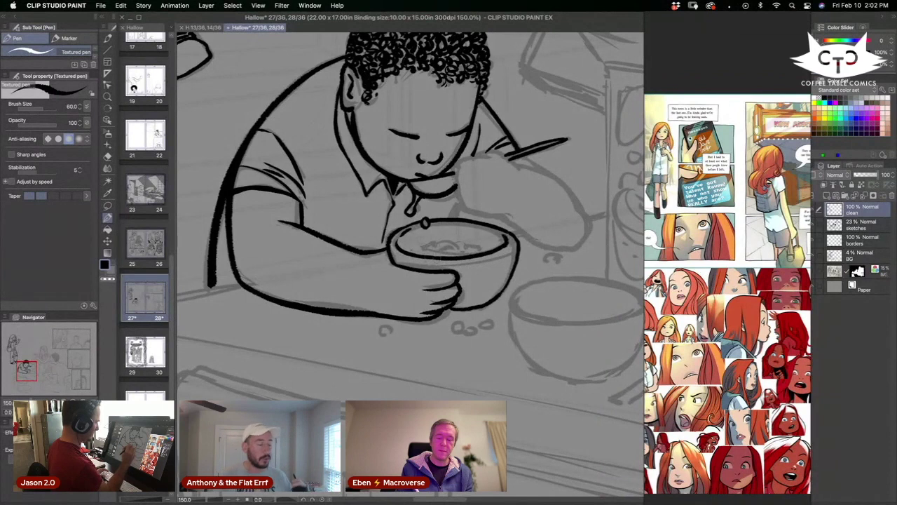
# Ink the cereal inside the boy's bowl, the line beneath its rim and small speckles on its side.
pyautogui.moveTo(406, 254)
pyautogui.mouseDown()
pyautogui.moveTo(435, 235)
pyautogui.moveTo(468, 238)
pyautogui.mouseUp()
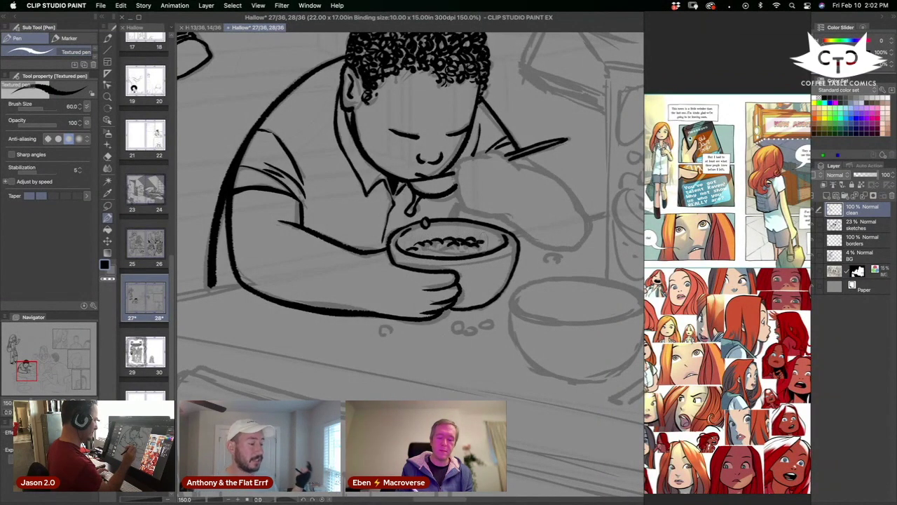
pyautogui.moveTo(434, 246); pyautogui.dragTo(445, 257)
pyautogui.moveTo(509, 324); pyautogui.dragTo(503, 311)
pyautogui.moveTo(394, 245); pyautogui.dragTo(404, 253)
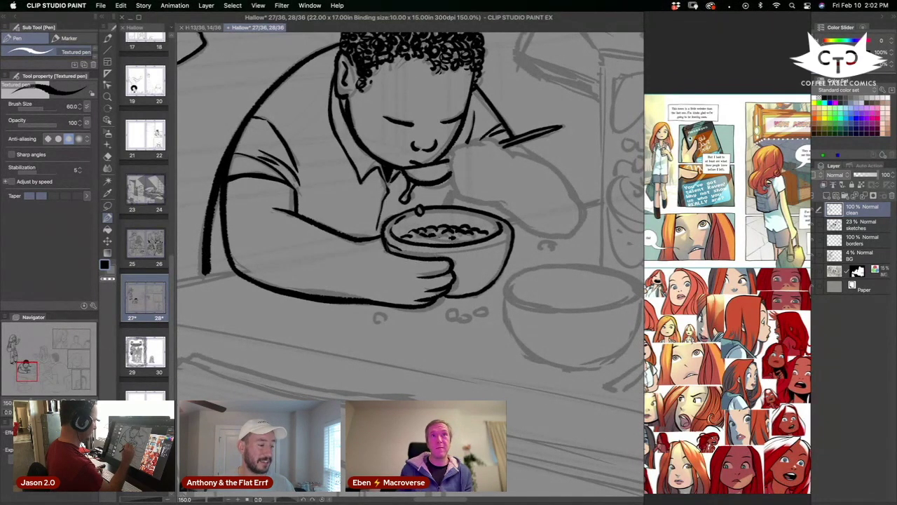
pyautogui.moveTo(463, 254); pyautogui.dragTo(507, 241)
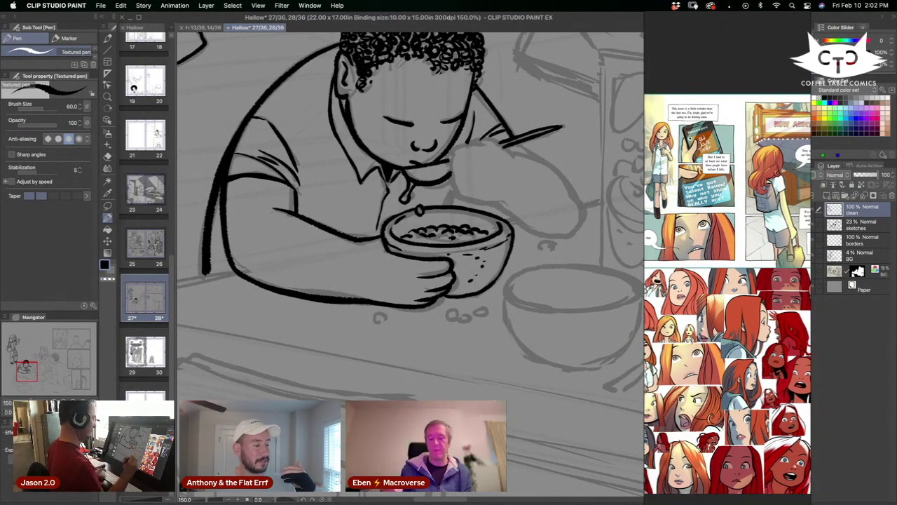
# Ink the loose cereal pieces scattered on the table below the bowl and near the boy's far arm.
pyautogui.moveTo(496, 297); pyautogui.dragTo(458, 287)
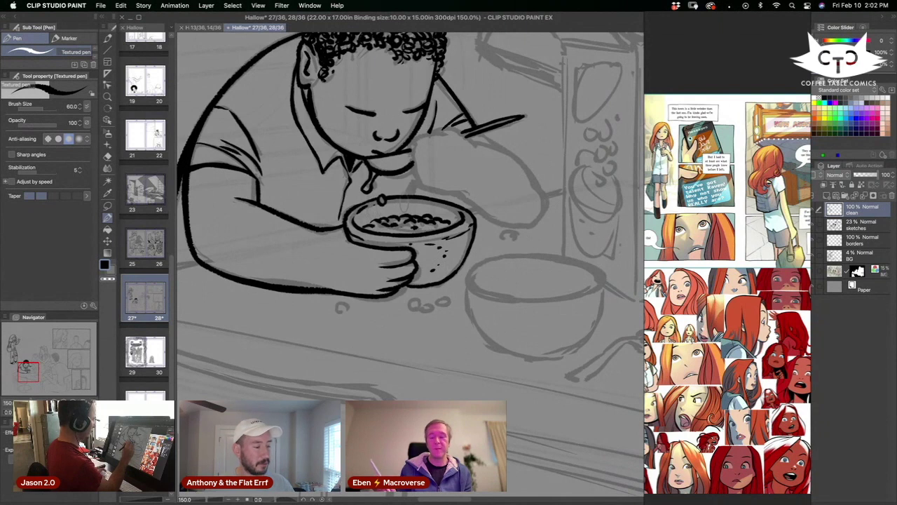
pyautogui.moveTo(498, 348); pyautogui.dragTo(493, 341)
pyautogui.moveTo(405, 281)
pyautogui.mouseDown()
pyautogui.moveTo(421, 295)
pyautogui.moveTo(401, 285)
pyautogui.moveTo(409, 286)
pyautogui.moveTo(406, 296)
pyautogui.moveTo(441, 289)
pyautogui.mouseUp()
pyautogui.moveTo(330, 283); pyautogui.dragTo(335, 291)
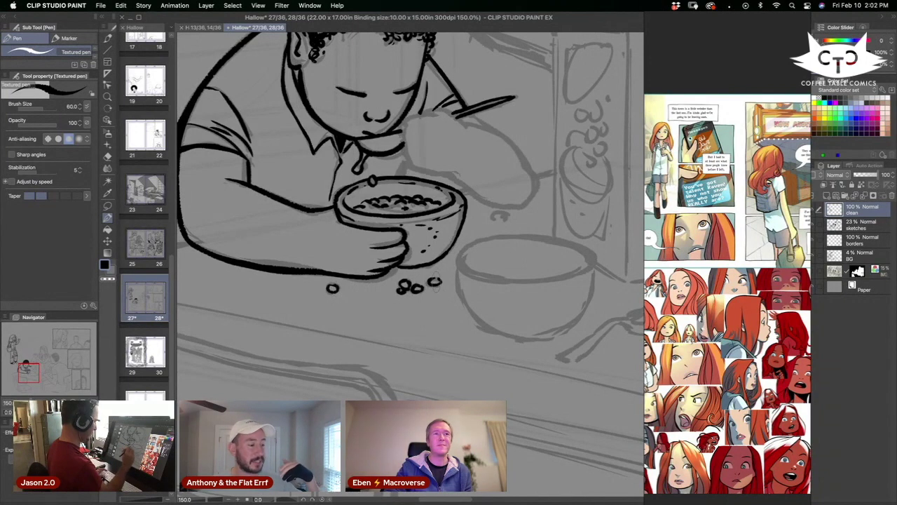
pyautogui.moveTo(500, 212); pyautogui.dragTo(504, 215)
# Ink the second, empty bowl on the table, including its rounded body and the back and front of its rim.
pyautogui.moveTo(493, 328); pyautogui.dragTo(516, 295)
pyautogui.moveTo(546, 203)
pyautogui.mouseDown()
pyautogui.moveTo(489, 218)
pyautogui.moveTo(479, 231)
pyautogui.moveTo(493, 279)
pyautogui.moveTo(523, 304)
pyautogui.mouseUp()
pyautogui.moveTo(479, 240); pyautogui.dragTo(494, 282)
pyautogui.moveTo(490, 333); pyautogui.dragTo(386, 322)
pyautogui.moveTo(519, 216)
pyautogui.mouseDown()
pyautogui.moveTo(506, 269)
pyautogui.moveTo(473, 290)
pyautogui.moveTo(399, 285)
pyautogui.moveTo(470, 289)
pyautogui.mouseUp()
pyautogui.moveTo(459, 346); pyautogui.dragTo(442, 333)
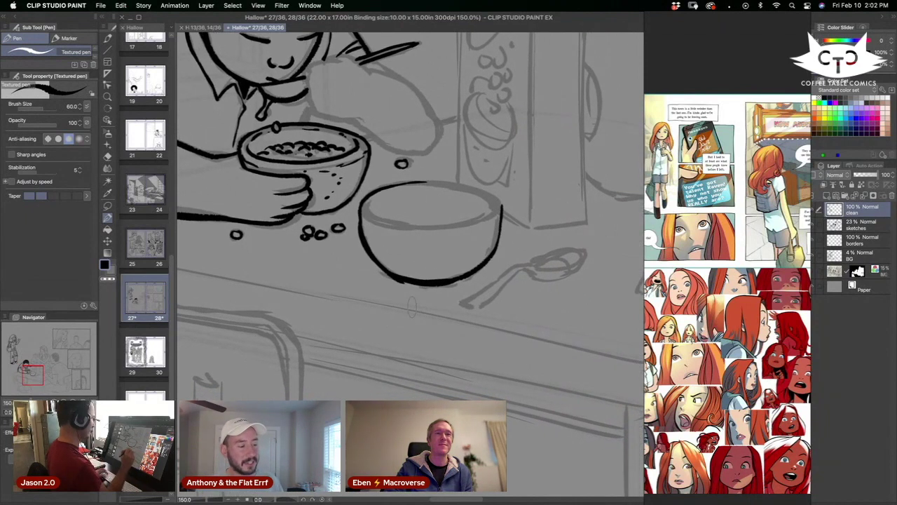
pyautogui.moveTo(435, 184)
pyautogui.mouseDown()
pyautogui.moveTo(485, 191)
pyautogui.moveTo(503, 207)
pyautogui.mouseUp()
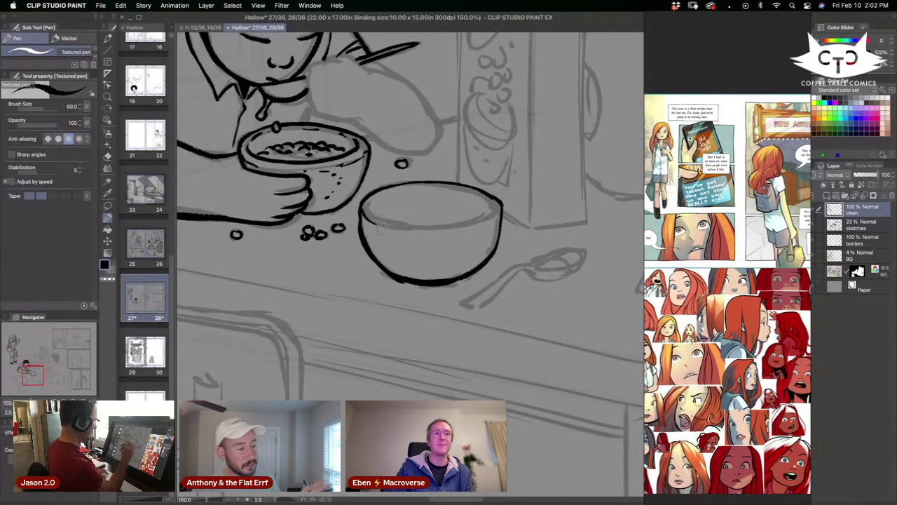
pyautogui.moveTo(390, 226)
pyautogui.mouseDown()
pyautogui.moveTo(477, 226)
pyautogui.moveTo(502, 201)
pyautogui.mouseUp()
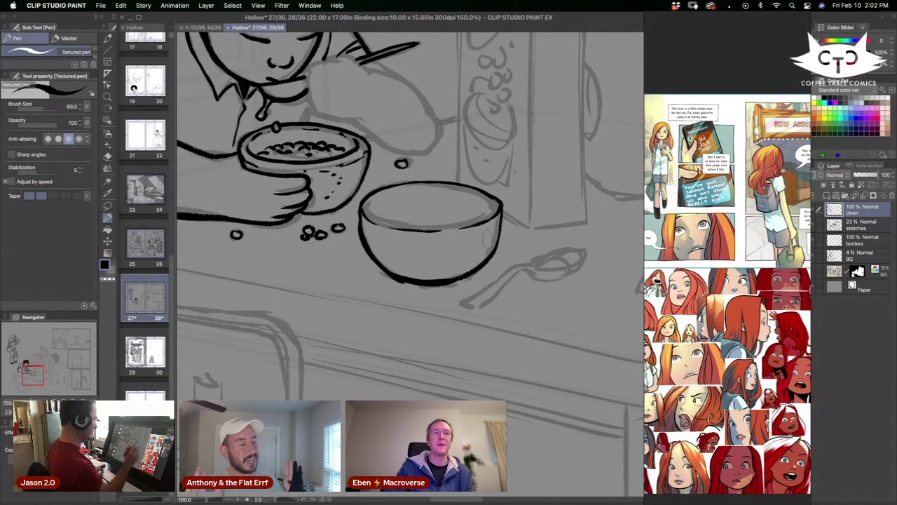
# Clean up the empty bowl's edge with the eraser, then ink its inner rim and short texture marks on its side.
pyautogui.moveTo(224, 304); pyautogui.dragTo(375, 451)
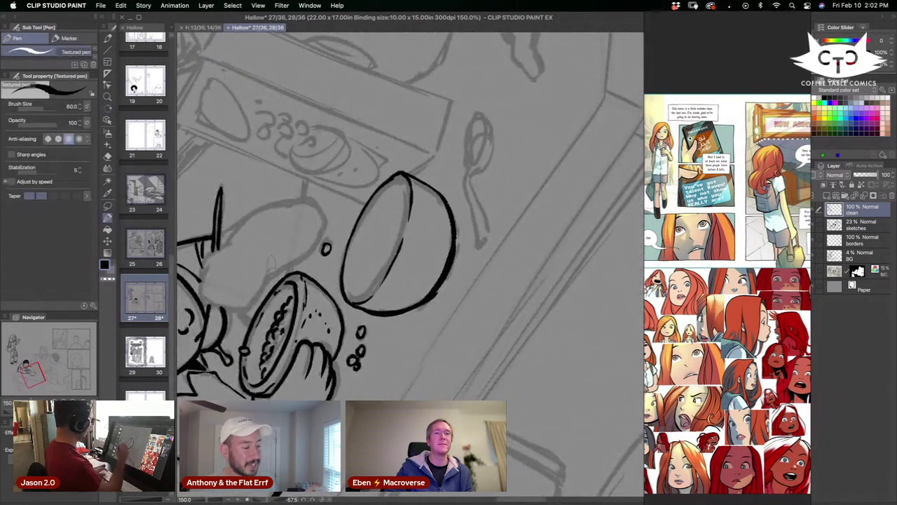
pyautogui.click(108, 156)
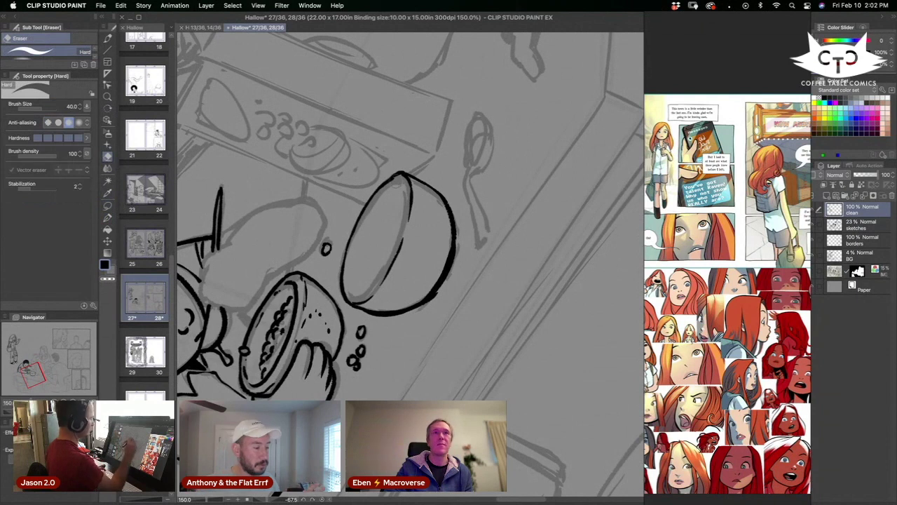
pyautogui.moveTo(396, 178); pyautogui.dragTo(384, 185)
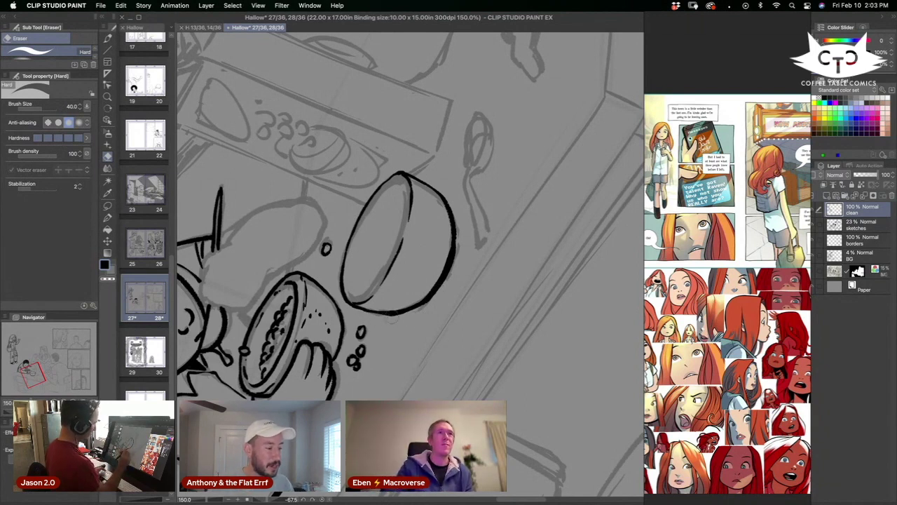
pyautogui.click(108, 217)
pyautogui.moveTo(354, 304); pyautogui.dragTo(397, 311)
pyautogui.press('super+z')
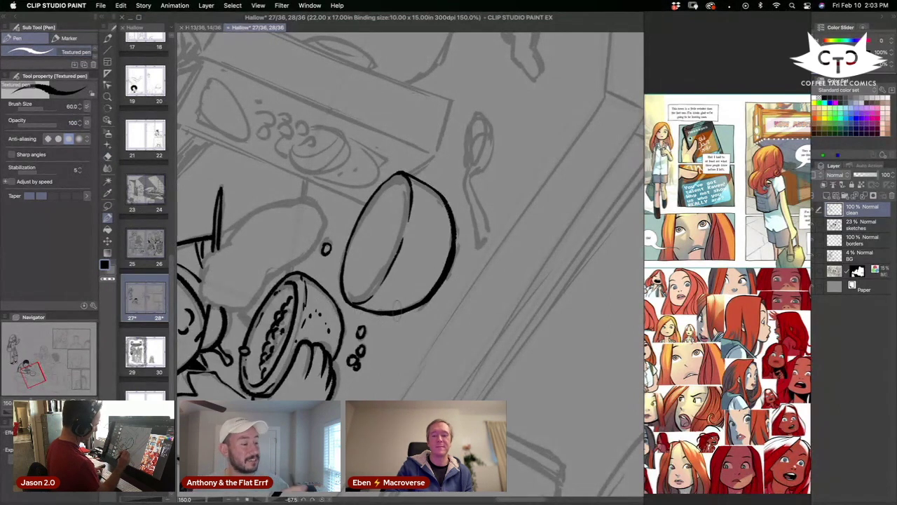
pyautogui.moveTo(347, 278)
pyautogui.mouseDown()
pyautogui.moveTo(349, 293)
pyautogui.moveTo(365, 295)
pyautogui.moveTo(381, 274)
pyautogui.mouseUp()
# Ink the spoon lying on the table beside the empty bowl, including its handle, head and inner oval.
pyautogui.moveTo(516, 254)
pyautogui.mouseDown()
pyautogui.moveTo(539, 268)
pyautogui.moveTo(582, 260)
pyautogui.mouseUp()
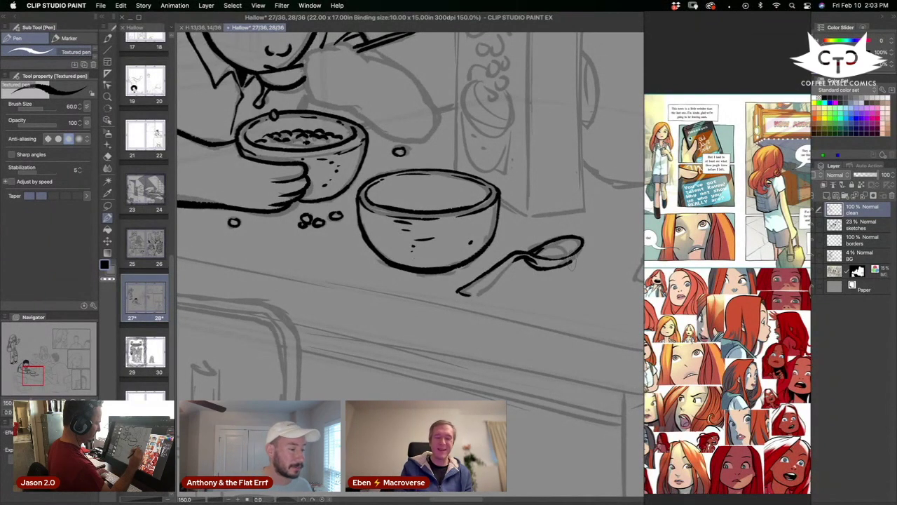
pyautogui.moveTo(513, 256); pyautogui.dragTo(469, 298)
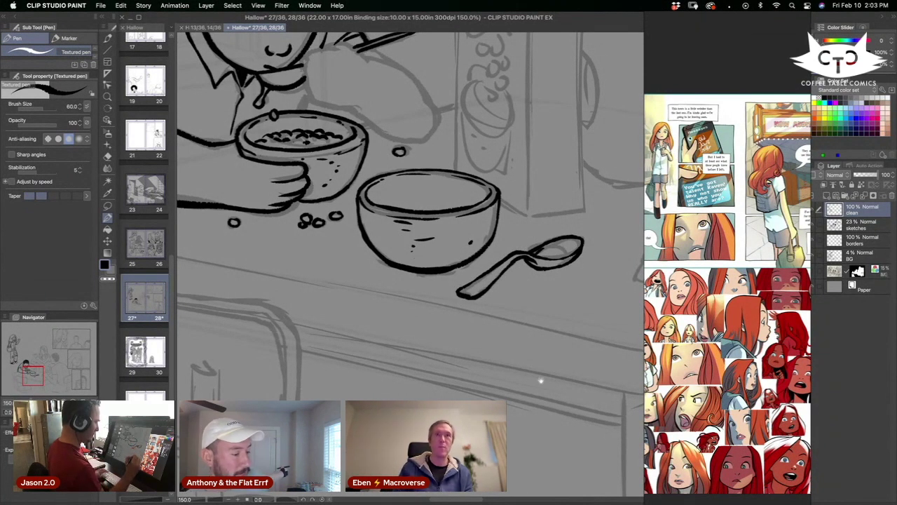
pyautogui.moveTo(558, 303); pyautogui.dragTo(491, 318)
pyautogui.moveTo(473, 262); pyautogui.dragTo(496, 270)
pyautogui.press('super+z')
pyautogui.moveTo(521, 380); pyautogui.dragTo(492, 392)
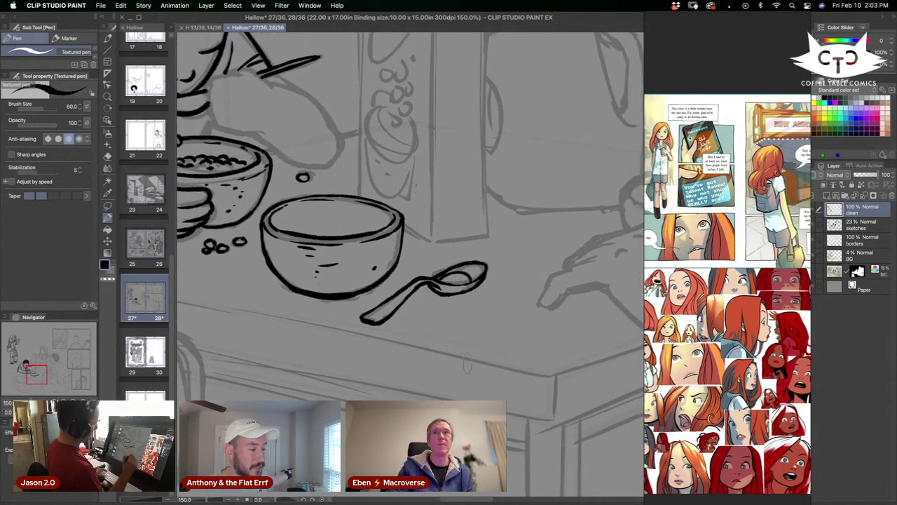
# Ink the near side and start of the back rim of the cereal bowl behind the foreground figure's hand.
pyautogui.moveTo(435, 349); pyautogui.dragTo(528, 383)
pyautogui.scroll(-1, 533, 377)
pyautogui.scroll(-2, 532, 377)
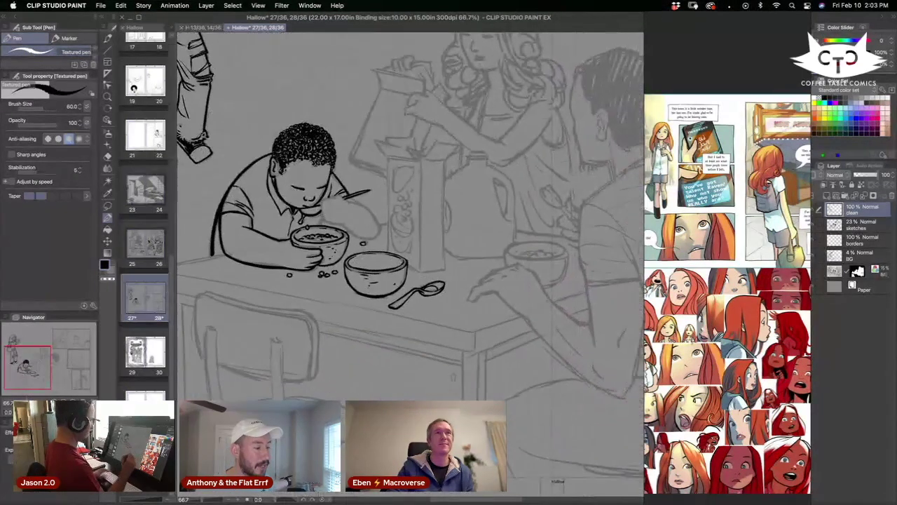
pyautogui.scroll(2, 439, 352)
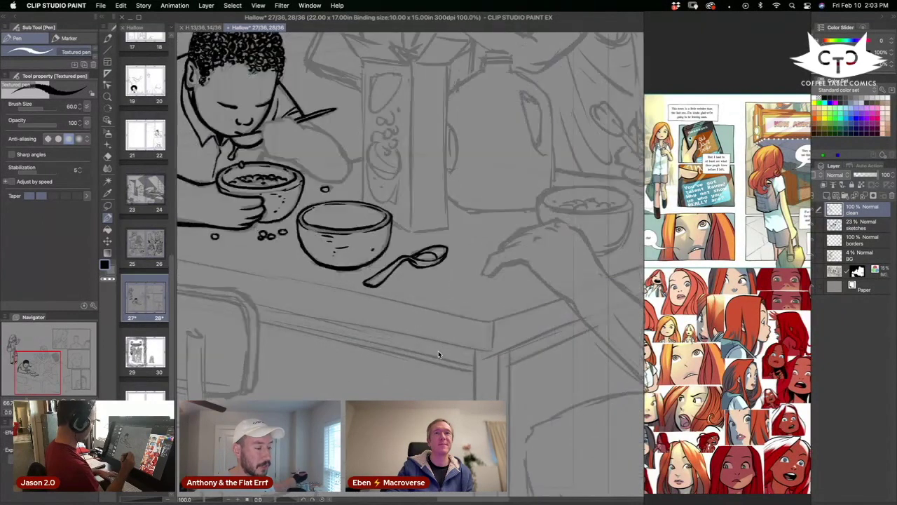
pyautogui.moveTo(368, 317); pyautogui.dragTo(571, 395)
pyautogui.moveTo(471, 227); pyautogui.dragTo(455, 239)
pyautogui.moveTo(471, 235); pyautogui.dragTo(458, 247)
pyautogui.click(478, 246)
pyautogui.click(496, 231)
pyautogui.moveTo(551, 299); pyautogui.dragTo(338, 302)
pyautogui.moveTo(490, 322)
pyautogui.mouseDown()
pyautogui.moveTo(346, 311)
pyautogui.moveTo(319, 323)
pyautogui.mouseUp()
pyautogui.moveTo(478, 192)
pyautogui.mouseDown()
pyautogui.moveTo(411, 202)
pyautogui.moveTo(401, 223)
pyautogui.moveTo(405, 248)
pyautogui.mouseUp()
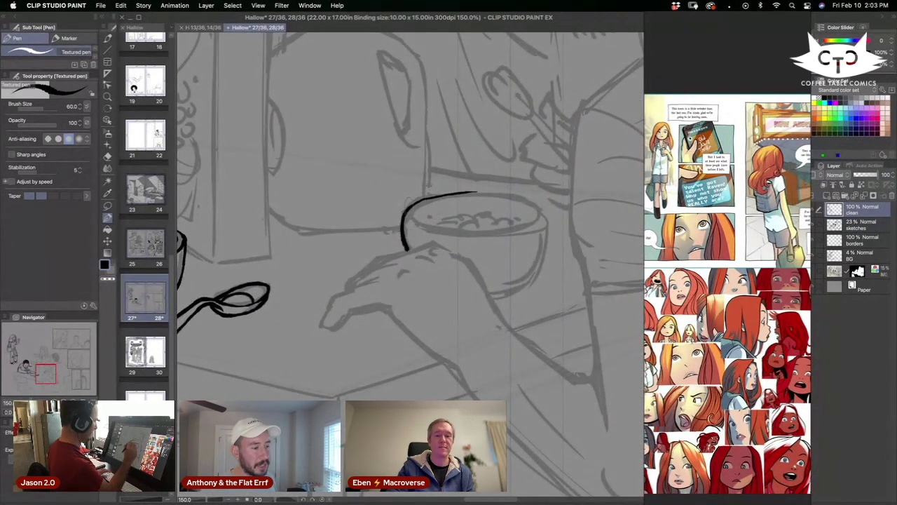
pyautogui.moveTo(474, 192); pyautogui.dragTo(542, 208)
pyautogui.press('super+z')
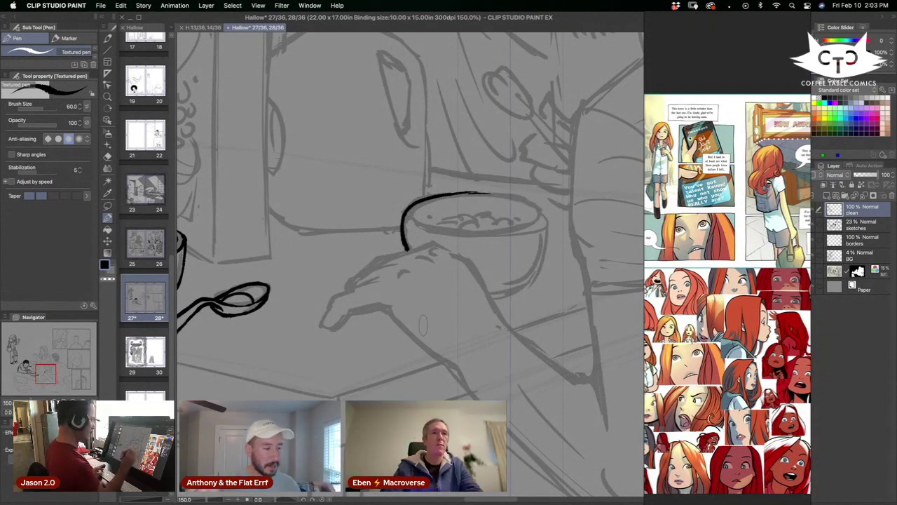
# Complete the outline of the foreground figure's cereal bowl, inking the rest of its back rim and its far side.
pyautogui.press('r')
pyautogui.moveTo(424, 320); pyautogui.dragTo(469, 289)
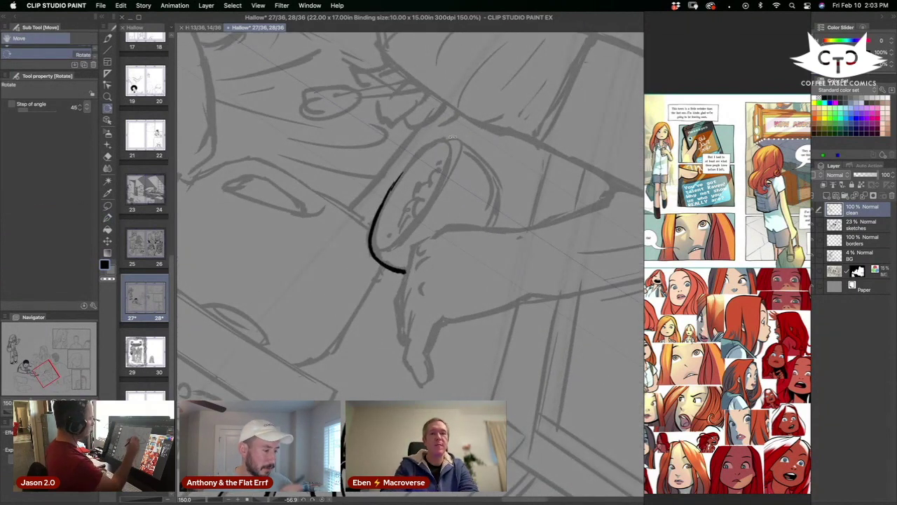
pyautogui.press('p')
pyautogui.moveTo(402, 176); pyautogui.dragTo(452, 138)
pyautogui.press('e')
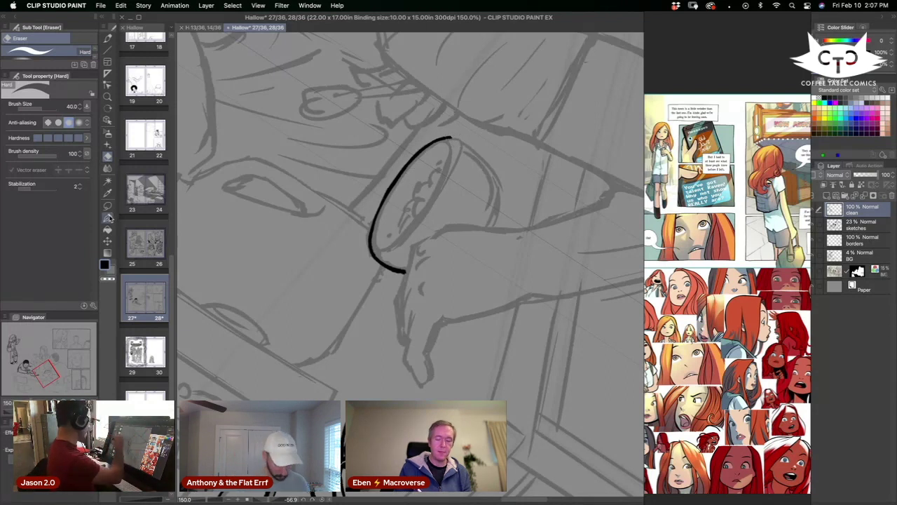
pyautogui.press('p')
pyautogui.moveTo(449, 138); pyautogui.dragTo(459, 138)
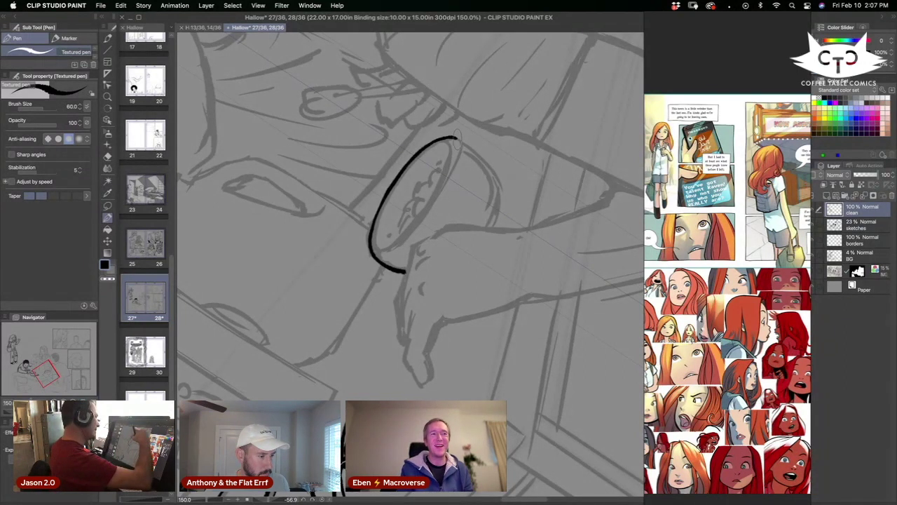
pyautogui.moveTo(460, 138)
pyautogui.mouseDown()
pyautogui.moveTo(498, 198)
pyautogui.moveTo(496, 224)
pyautogui.mouseUp()
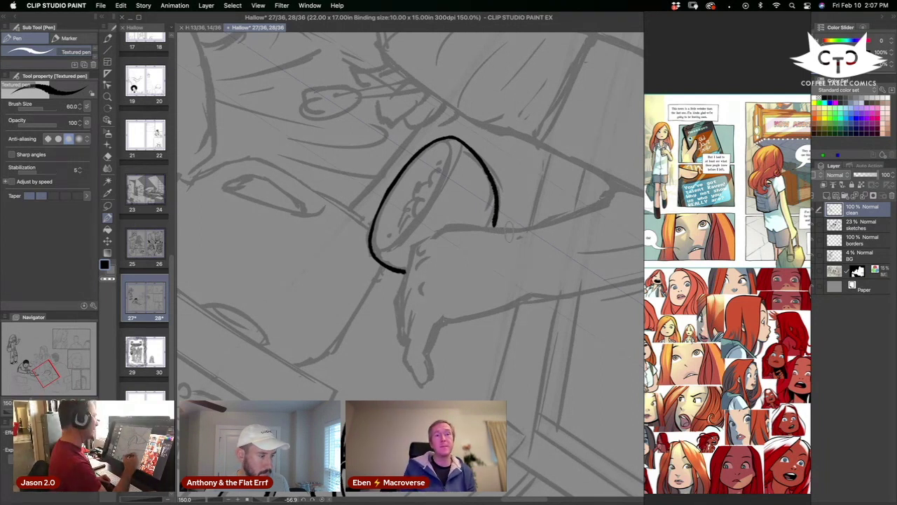
# Ink the inner ellipse of the foreground figure's bowl and the broken line beneath its front rim.
pyautogui.moveTo(443, 144)
pyautogui.mouseDown()
pyautogui.moveTo(452, 161)
pyautogui.moveTo(417, 217)
pyautogui.mouseUp()
pyautogui.press('super+z')
pyautogui.moveTo(447, 140)
pyautogui.mouseDown()
pyautogui.moveTo(428, 218)
pyautogui.moveTo(382, 250)
pyautogui.moveTo(375, 246)
pyautogui.moveTo(385, 209)
pyautogui.mouseUp()
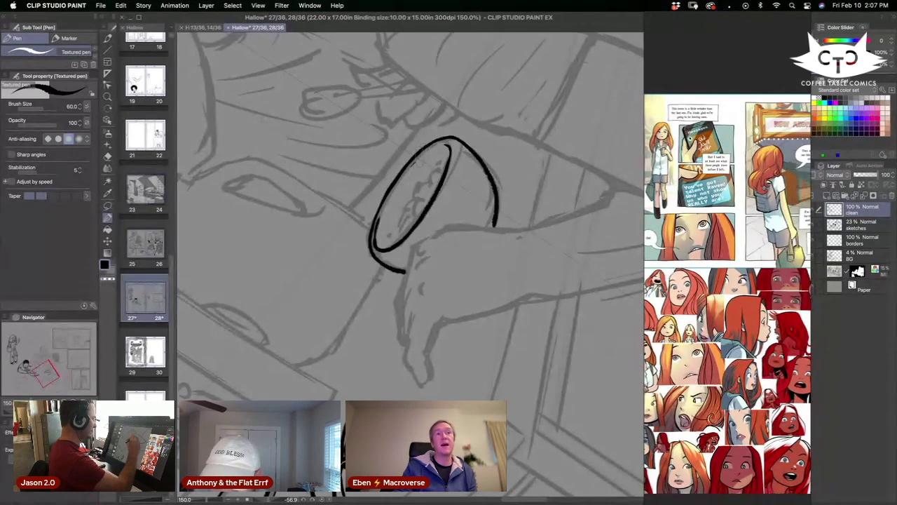
pyautogui.moveTo(454, 166); pyautogui.dragTo(414, 240)
# Add short texture marks and speckles to the side of the foreground figure's bowl.
pyautogui.moveTo(468, 297); pyautogui.dragTo(446, 339)
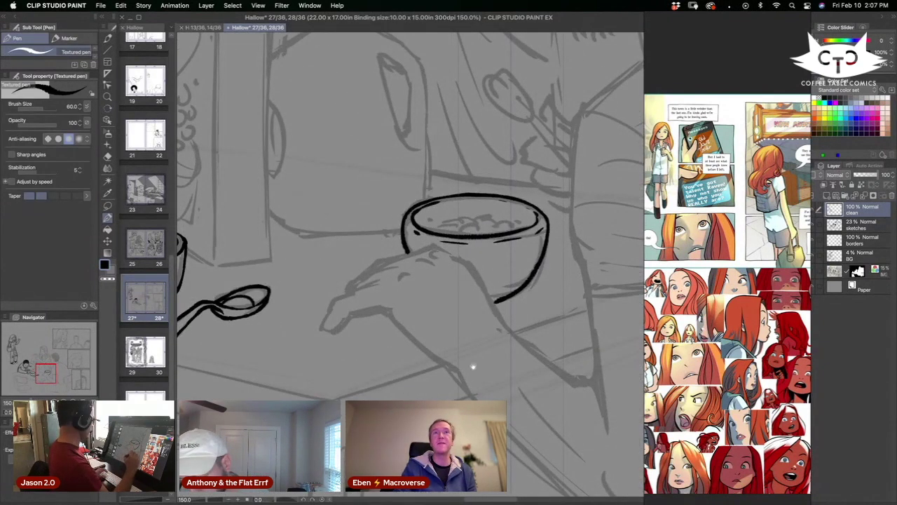
pyautogui.moveTo(473, 367); pyautogui.dragTo(440, 363)
pyautogui.moveTo(474, 249)
pyautogui.mouseDown()
pyautogui.moveTo(484, 248)
pyautogui.moveTo(479, 263)
pyautogui.mouseUp()
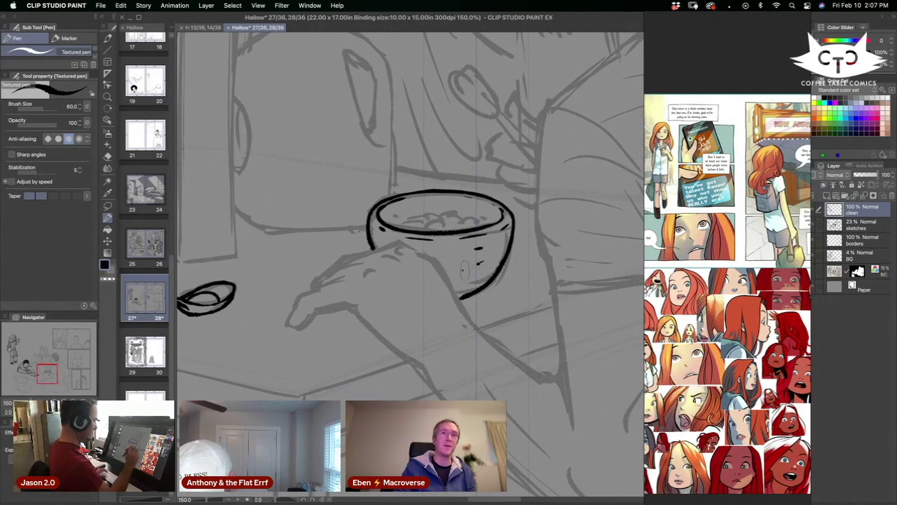
pyautogui.moveTo(476, 308); pyautogui.dragTo(499, 306)
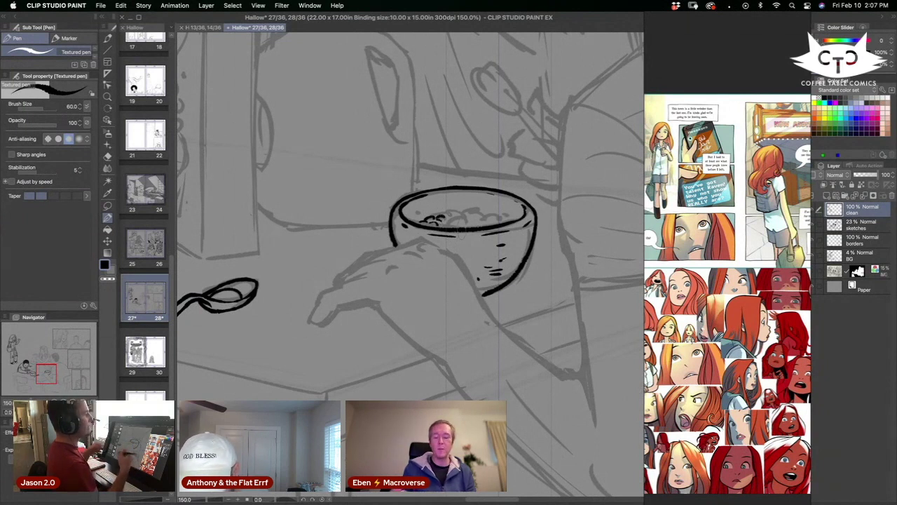
# Ink the heap of round cereal pieces inside the foreground figure's bowl.
pyautogui.moveTo(441, 218); pyautogui.dragTo(455, 221)
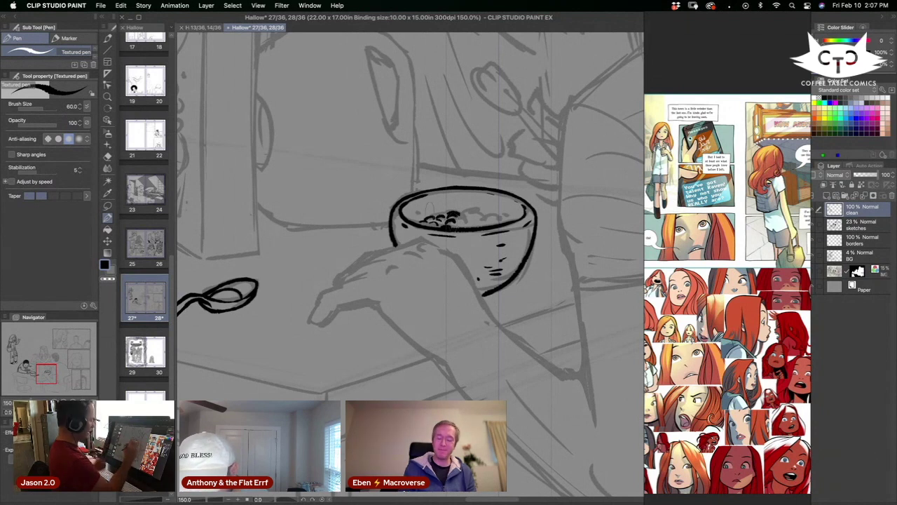
pyautogui.moveTo(417, 226)
pyautogui.mouseDown()
pyautogui.moveTo(445, 203)
pyautogui.moveTo(473, 216)
pyautogui.moveTo(504, 210)
pyautogui.mouseUp()
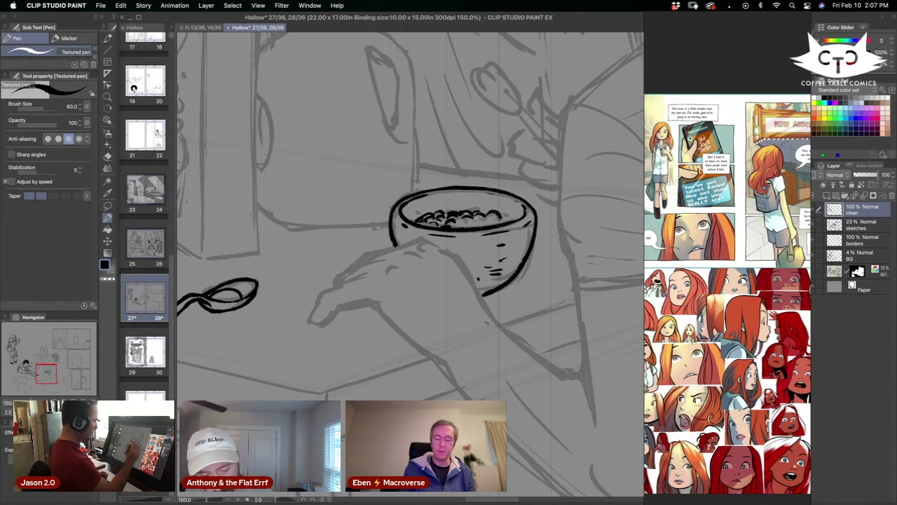
pyautogui.moveTo(453, 225); pyautogui.dragTo(504, 216)
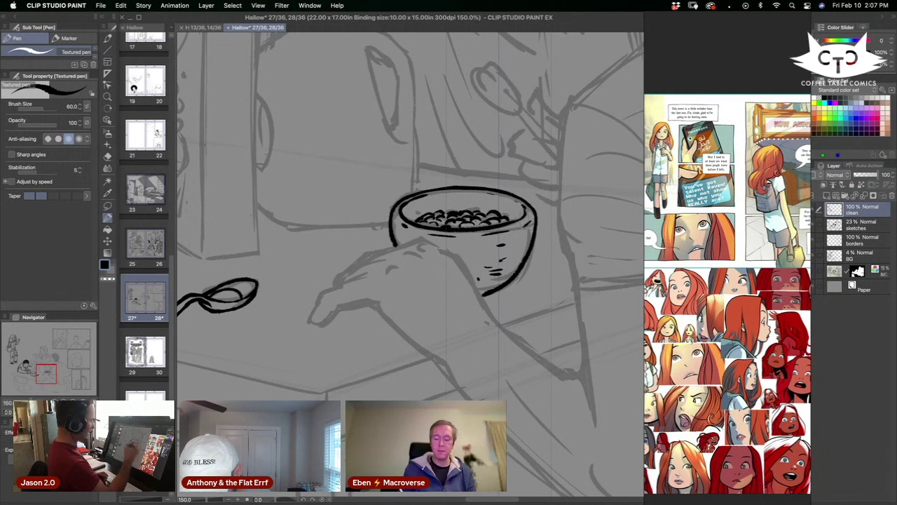
# Ink the fingers and knuckles of the foreground figure's hand resting on the table beside the bowl.
pyautogui.press('super+minus')
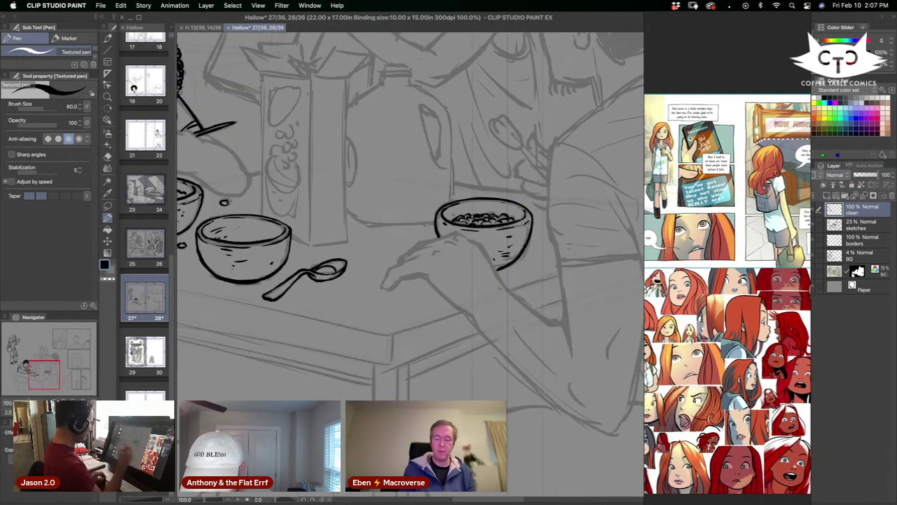
pyautogui.moveTo(498, 355); pyautogui.dragTo(556, 344)
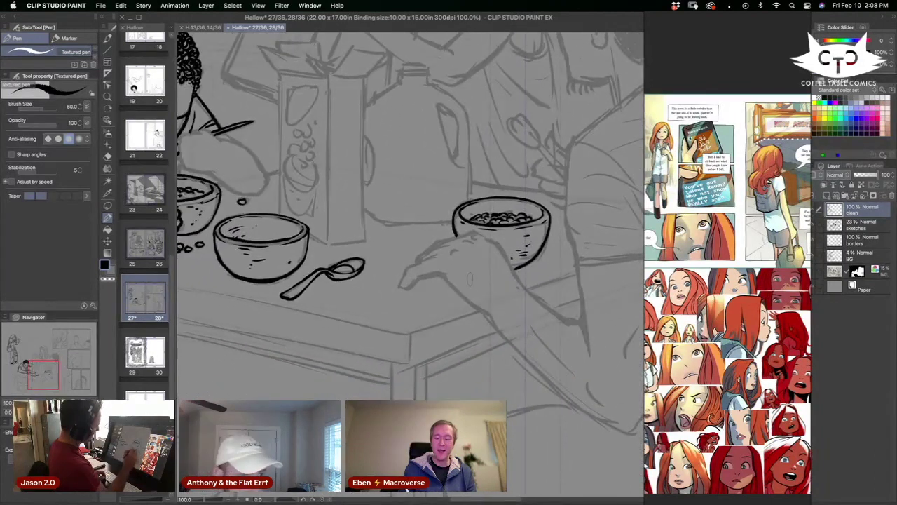
pyautogui.moveTo(439, 254)
pyautogui.mouseDown()
pyautogui.moveTo(414, 259)
pyautogui.moveTo(400, 289)
pyautogui.moveTo(440, 274)
pyautogui.mouseUp()
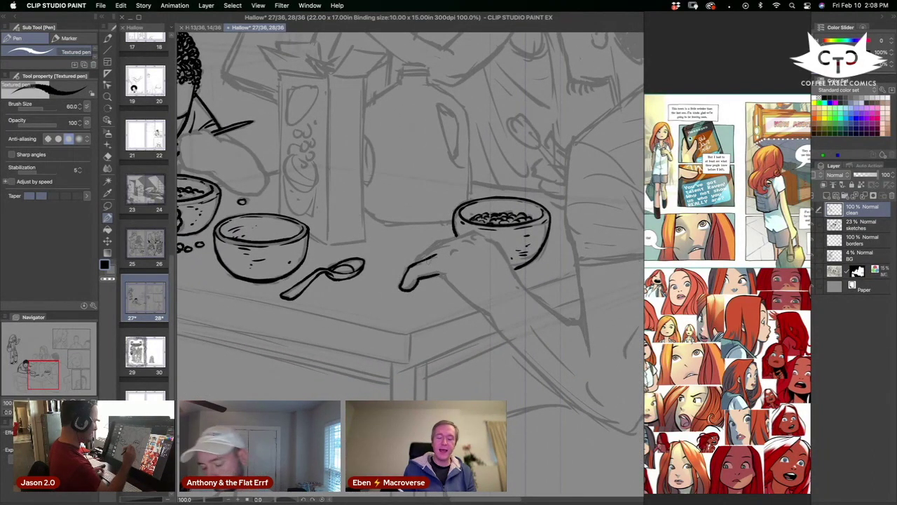
pyautogui.moveTo(456, 232); pyautogui.dragTo(425, 254)
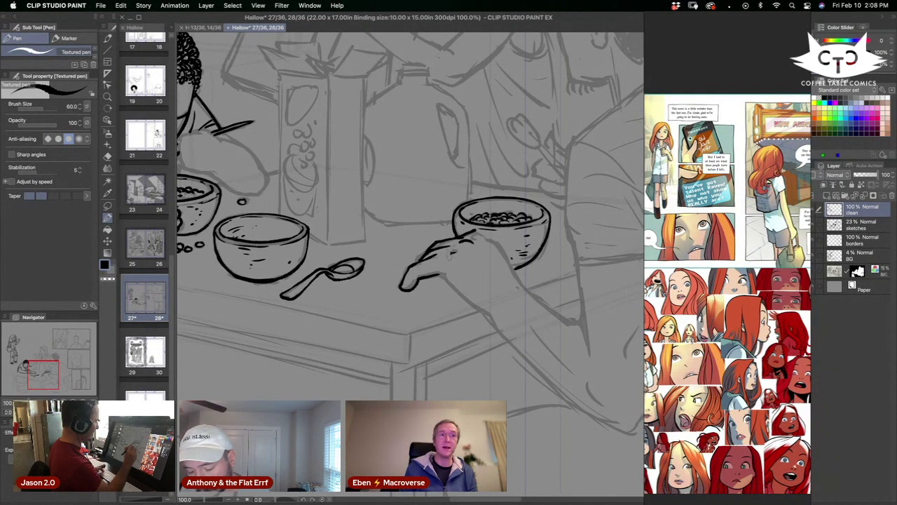
# Ink the back of the foreground figure's hand and both sides of the wrist.
pyautogui.press('r')
pyautogui.moveTo(491, 210); pyautogui.dragTo(499, 304)
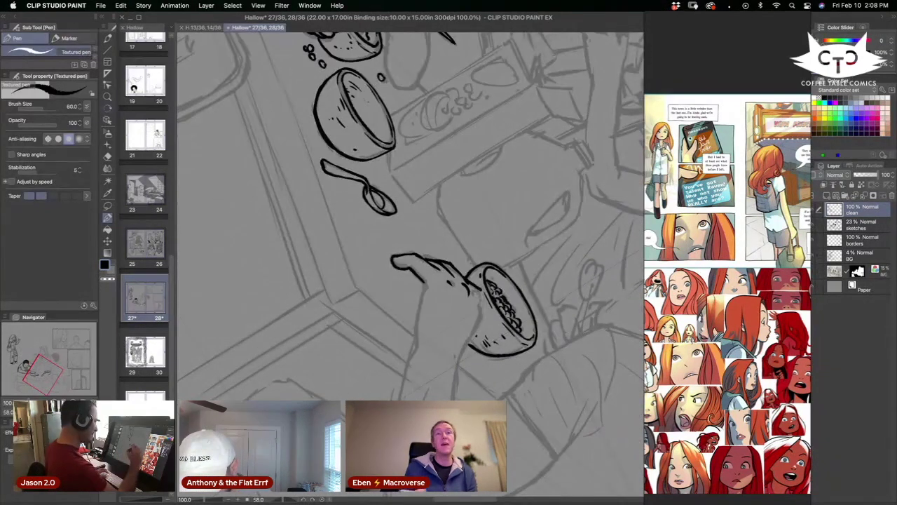
pyautogui.moveTo(484, 306); pyautogui.dragTo(457, 362)
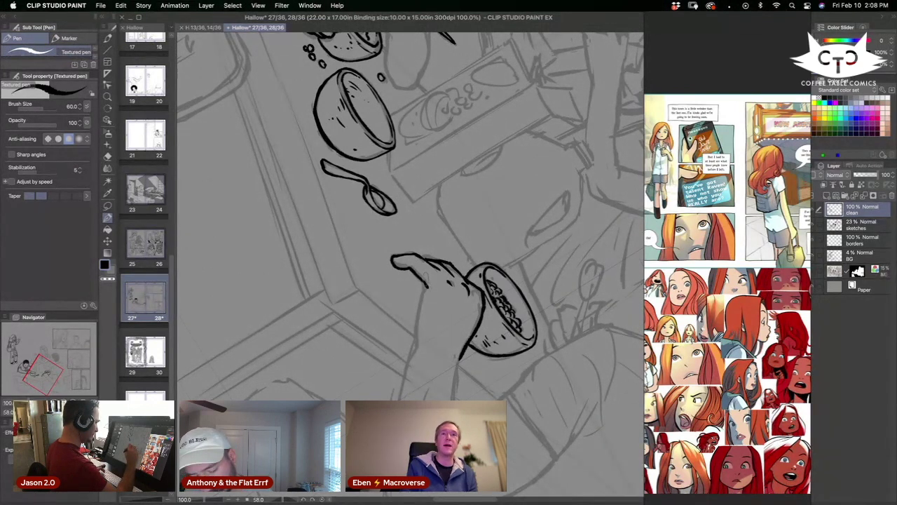
pyautogui.moveTo(427, 287); pyautogui.dragTo(416, 350)
# Ink the foreground figure's forearm from wrist to elbow, including its outer contours and an inner muscle line.
pyautogui.moveTo(453, 415); pyautogui.dragTo(441, 326)
pyautogui.moveTo(402, 256); pyautogui.dragTo(369, 399)
pyautogui.moveTo(446, 270)
pyautogui.mouseDown()
pyautogui.moveTo(441, 340)
pyautogui.moveTo(398, 363)
pyautogui.mouseUp()
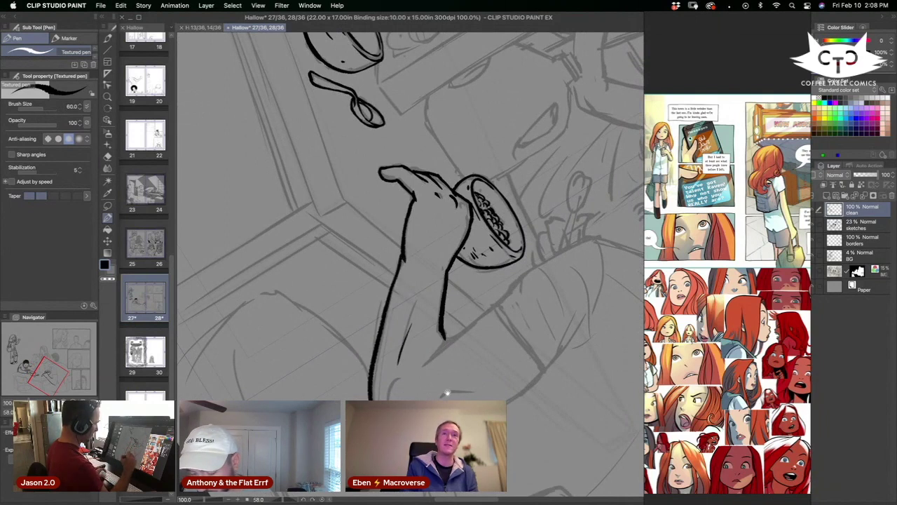
pyautogui.moveTo(447, 392); pyautogui.dragTo(447, 320)
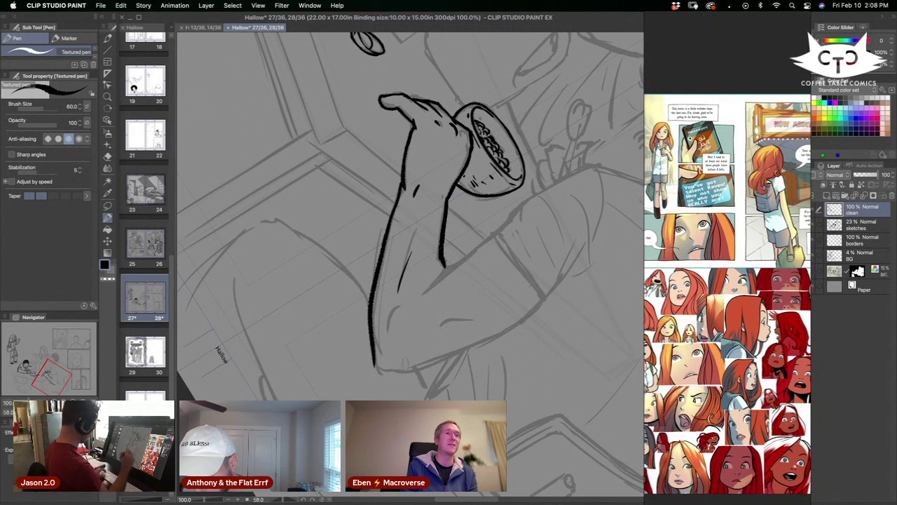
# Ink the front edge of the foreground figure's upper arm below the sleeve and the crease lines around the elbow.
pyautogui.press('r')
pyautogui.doubleClick(442, 294)
pyautogui.moveTo(439, 194); pyautogui.dragTo(448, 284)
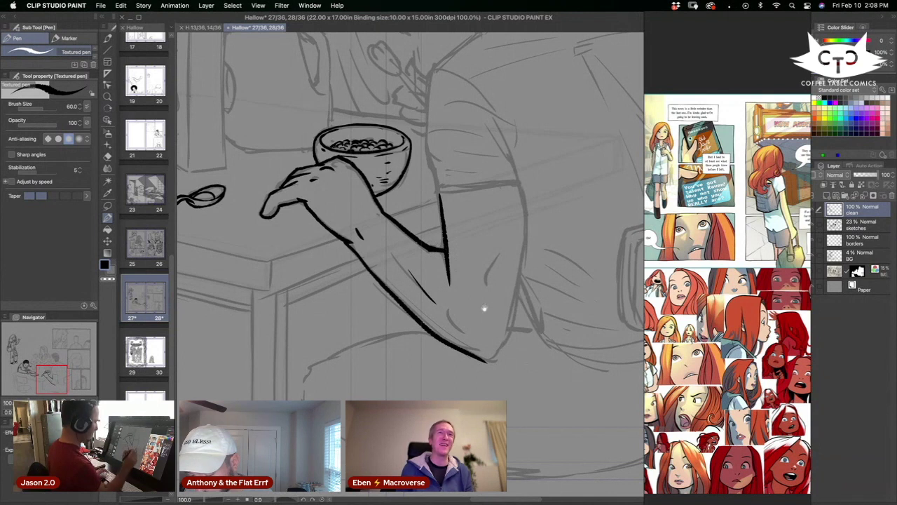
pyautogui.moveTo(472, 353); pyautogui.dragTo(451, 319)
pyautogui.moveTo(428, 284); pyautogui.dragTo(449, 312)
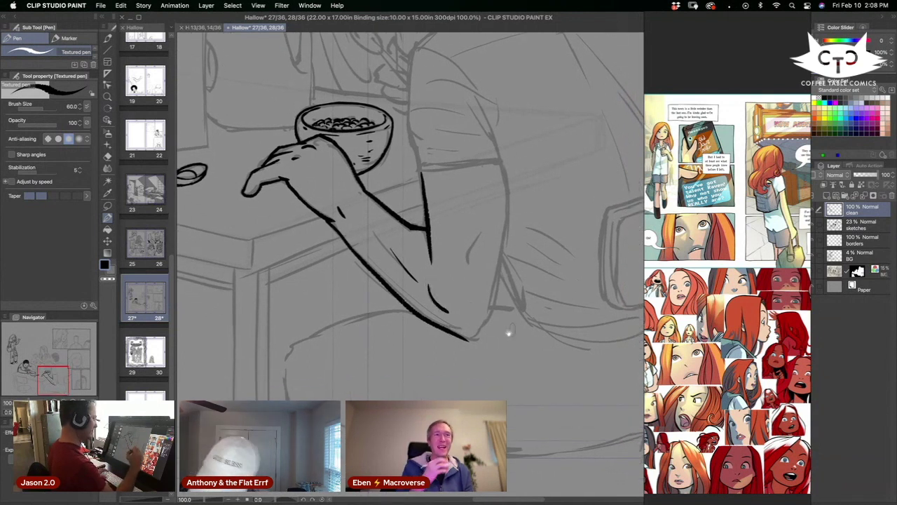
pyautogui.moveTo(474, 281); pyautogui.dragTo(459, 303)
pyautogui.moveTo(464, 258); pyautogui.dragTo(453, 289)
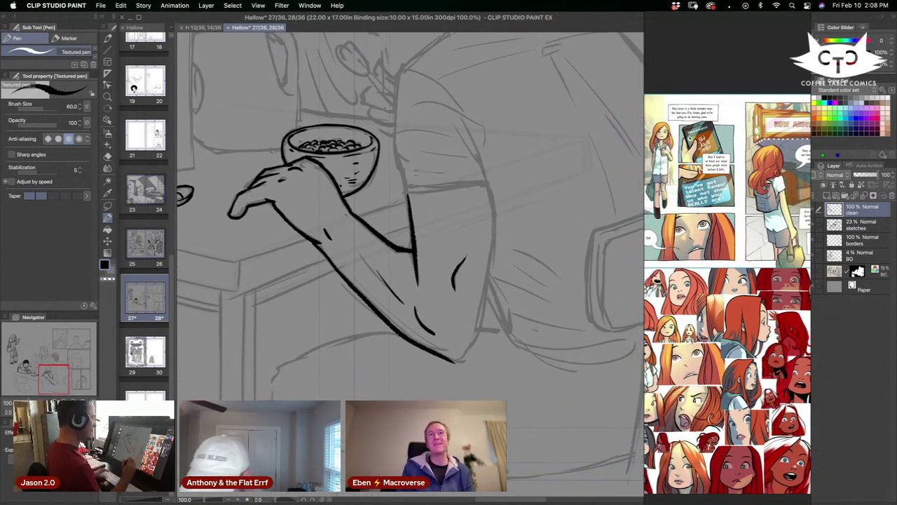
pyautogui.moveTo(516, 383); pyautogui.dragTo(496, 400)
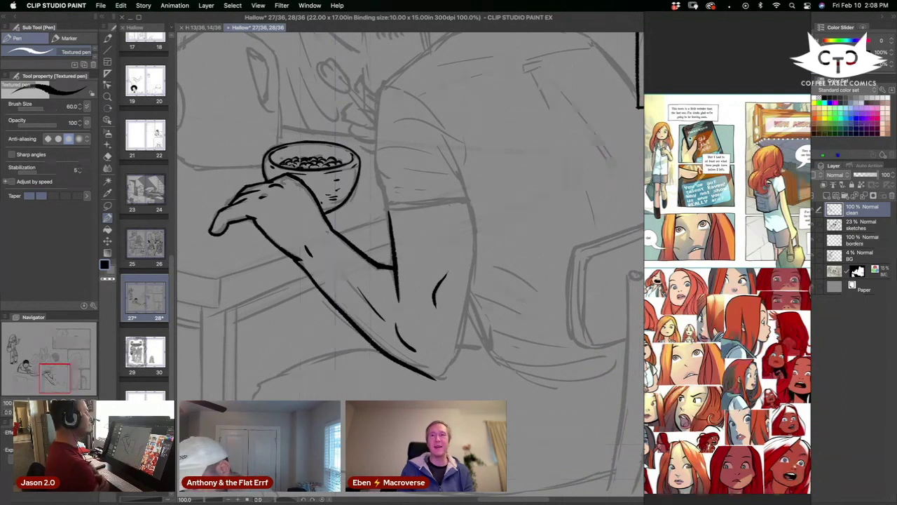
pyautogui.moveTo(455, 312); pyautogui.dragTo(448, 366)
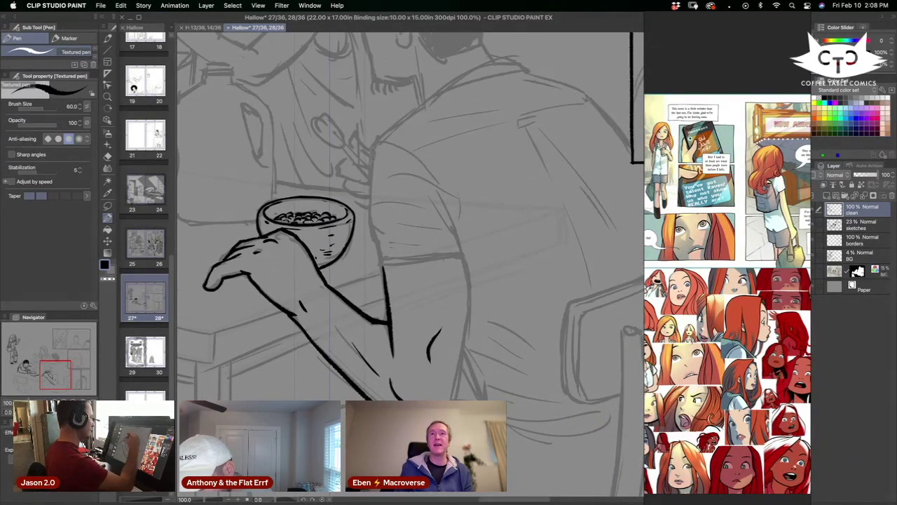
# Ink the front edge of the foreground figure's short sleeve and the double line of its cuff.
pyautogui.moveTo(374, 146)
pyautogui.mouseDown()
pyautogui.moveTo(369, 236)
pyautogui.moveTo(382, 263)
pyautogui.moveTo(446, 264)
pyautogui.mouseUp()
pyautogui.moveTo(379, 259); pyautogui.dragTo(457, 254)
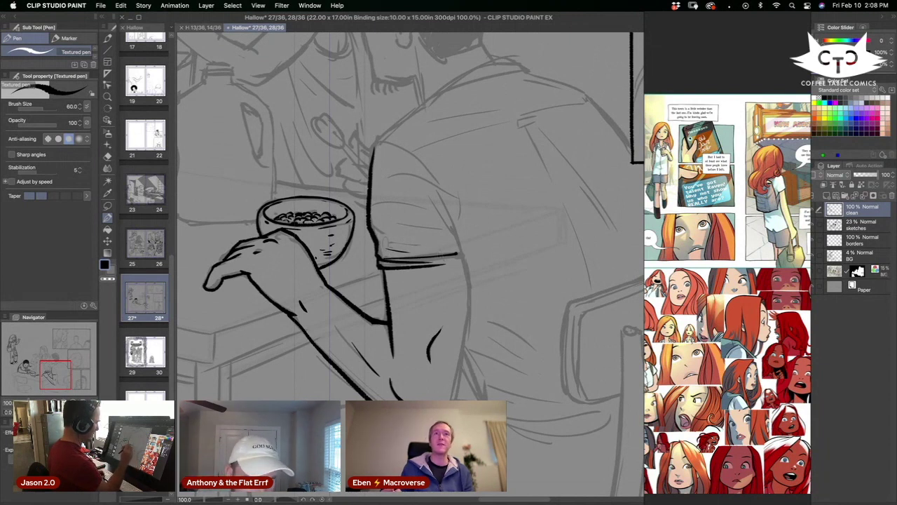
pyautogui.moveTo(372, 224); pyautogui.dragTo(466, 255)
# Ink the back contour of the foreground figure's upper arm from the cuff down to the point of the elbow.
pyautogui.moveTo(435, 265)
pyautogui.mouseDown()
pyautogui.moveTo(465, 264)
pyautogui.moveTo(465, 353)
pyautogui.moveTo(454, 392)
pyautogui.mouseUp()
pyautogui.moveTo(482, 324)
pyautogui.mouseDown()
pyautogui.moveTo(457, 266)
pyautogui.moveTo(463, 245)
pyautogui.mouseUp()
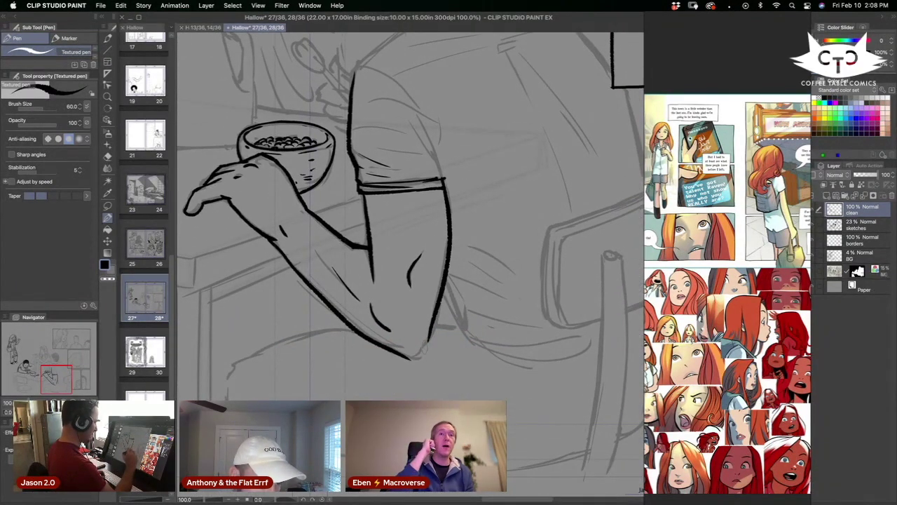
pyautogui.moveTo(412, 359); pyautogui.dragTo(430, 338)
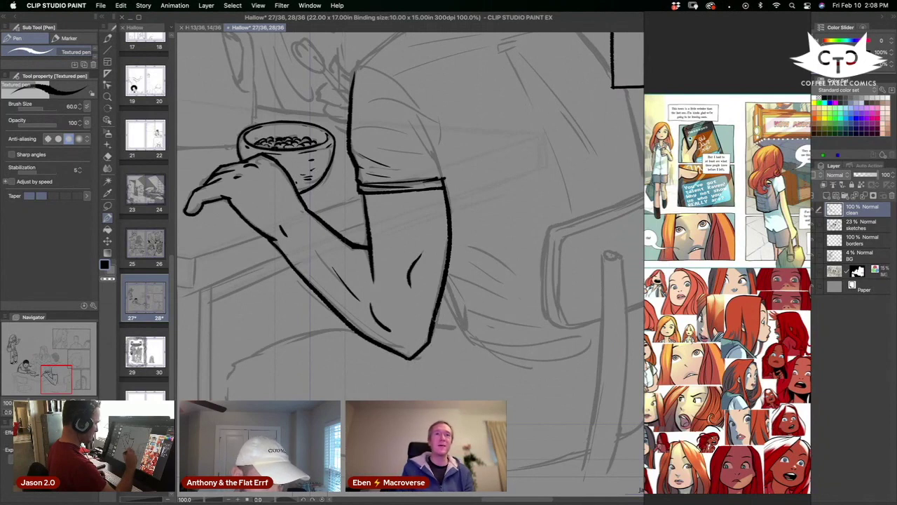
# Ink the curved fabric folds on the foreground figure's sleeve between the shoulder and the cuff.
pyautogui.moveTo(467, 334); pyautogui.dragTo(463, 364)
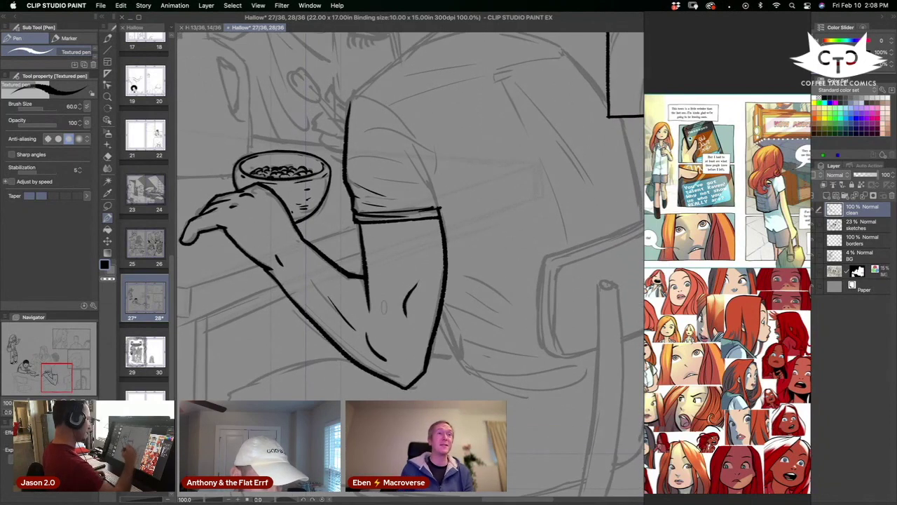
pyautogui.moveTo(443, 302); pyautogui.dragTo(454, 344)
pyautogui.press('r')
pyautogui.moveTo(611, 168); pyautogui.dragTo(587, 414)
pyautogui.press('p')
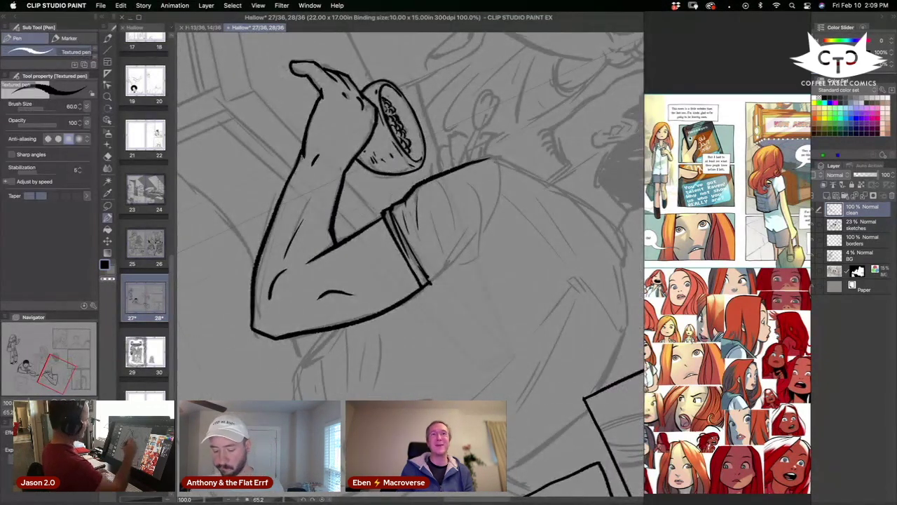
pyautogui.moveTo(423, 291); pyautogui.dragTo(374, 309)
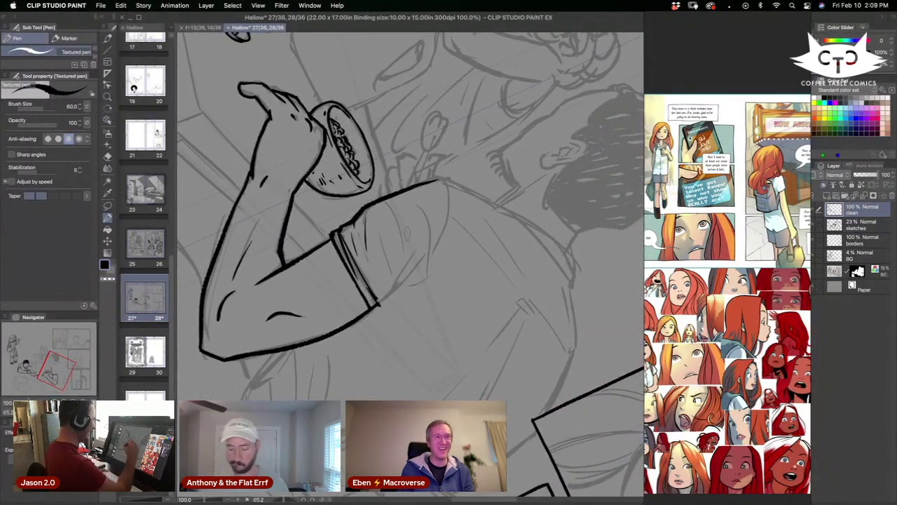
pyautogui.moveTo(419, 203); pyautogui.dragTo(419, 280)
pyautogui.moveTo(417, 237)
pyautogui.mouseDown()
pyautogui.moveTo(397, 294)
pyautogui.moveTo(378, 310)
pyautogui.mouseUp()
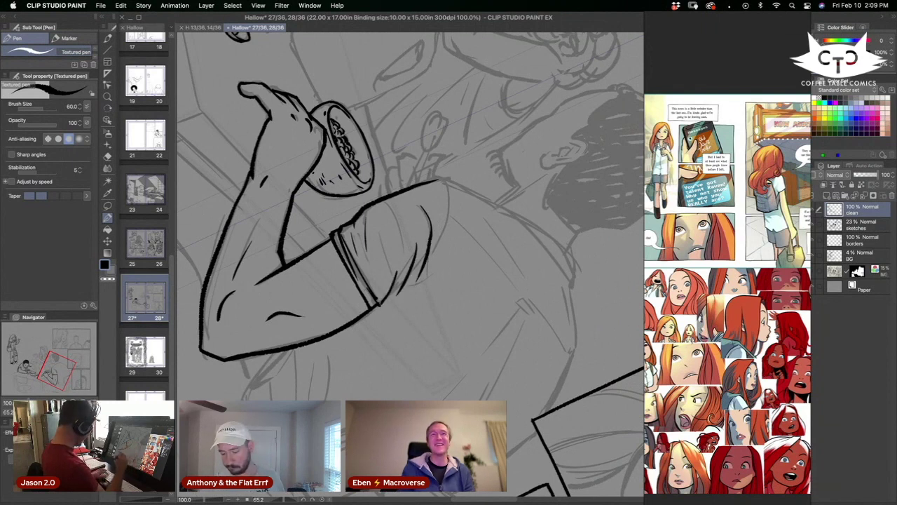
# Ink the sleeve's shoulder seam and the foreground figure's shoulder line up to the collar.
pyautogui.moveTo(504, 309); pyautogui.dragTo(489, 197)
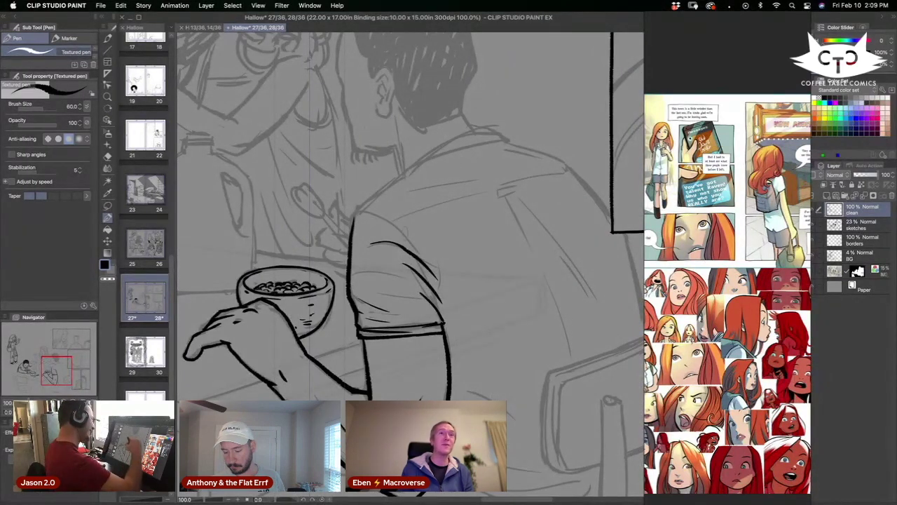
pyautogui.moveTo(358, 209)
pyautogui.mouseDown()
pyautogui.moveTo(417, 254)
pyautogui.moveTo(442, 308)
pyautogui.mouseUp()
pyautogui.press('super+z')
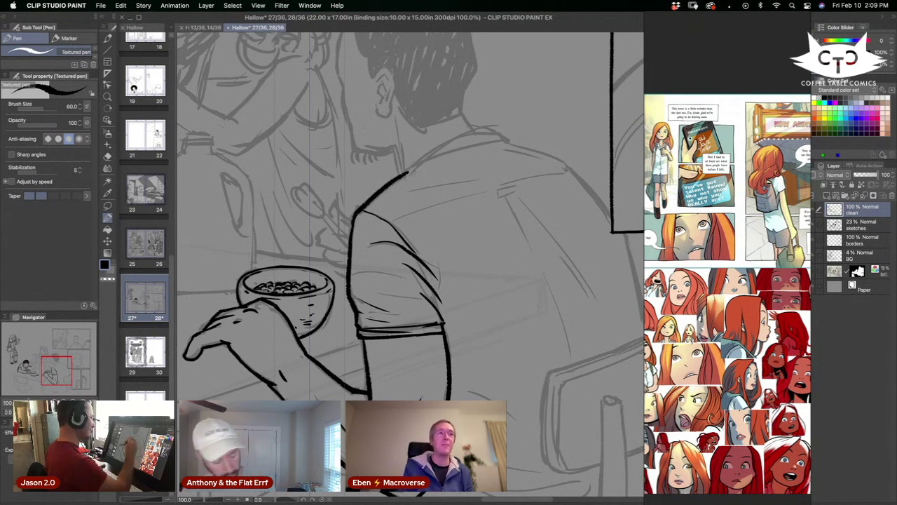
pyautogui.moveTo(354, 208)
pyautogui.mouseDown()
pyautogui.moveTo(443, 145)
pyautogui.moveTo(485, 131)
pyautogui.moveTo(507, 142)
pyautogui.mouseUp()
pyautogui.moveTo(412, 171); pyautogui.dragTo(504, 140)
# Ink the outer contour of the foreground figure's back from the collar past the panel corner down to the chair.
pyautogui.moveTo(466, 257)
pyautogui.mouseDown()
pyautogui.moveTo(405, 247)
pyautogui.moveTo(442, 309)
pyautogui.mouseUp()
pyautogui.moveTo(314, 252); pyautogui.dragTo(332, 186)
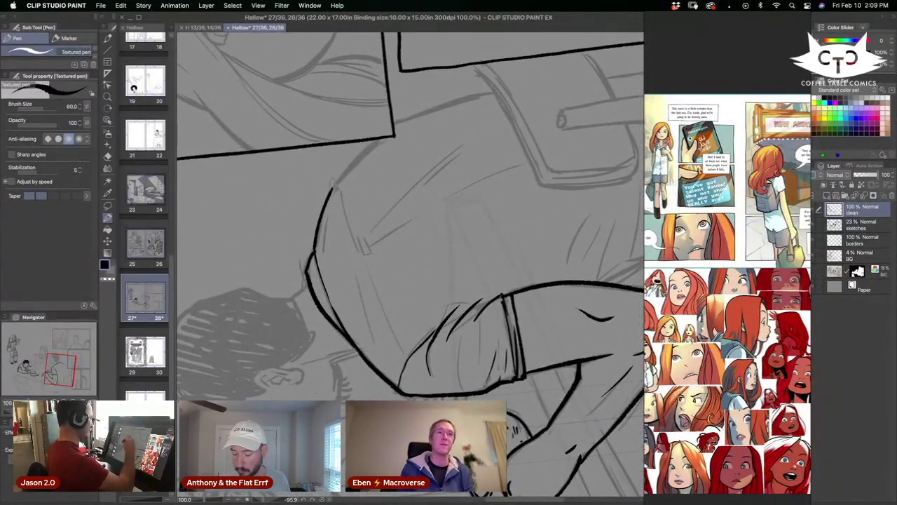
pyautogui.moveTo(314, 255); pyautogui.dragTo(331, 174)
pyautogui.moveTo(355, 283); pyautogui.dragTo(360, 316)
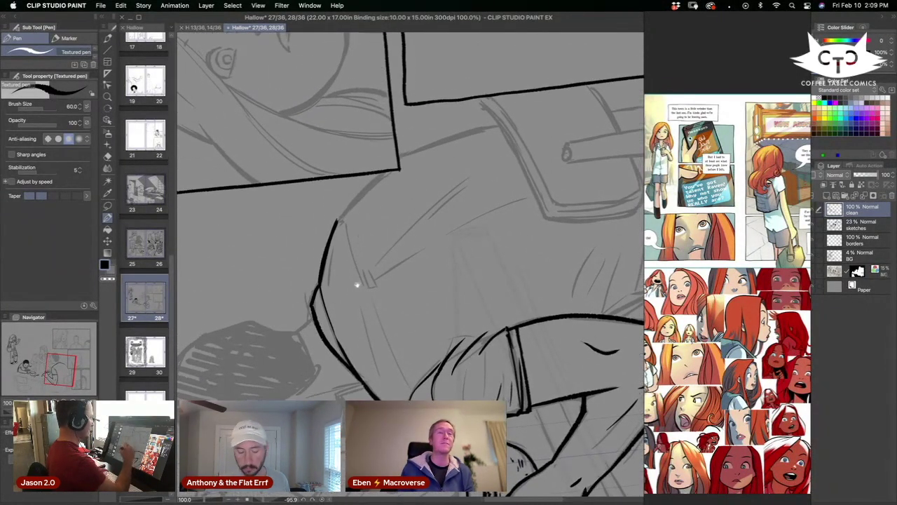
pyautogui.moveTo(334, 223); pyautogui.dragTo(398, 169)
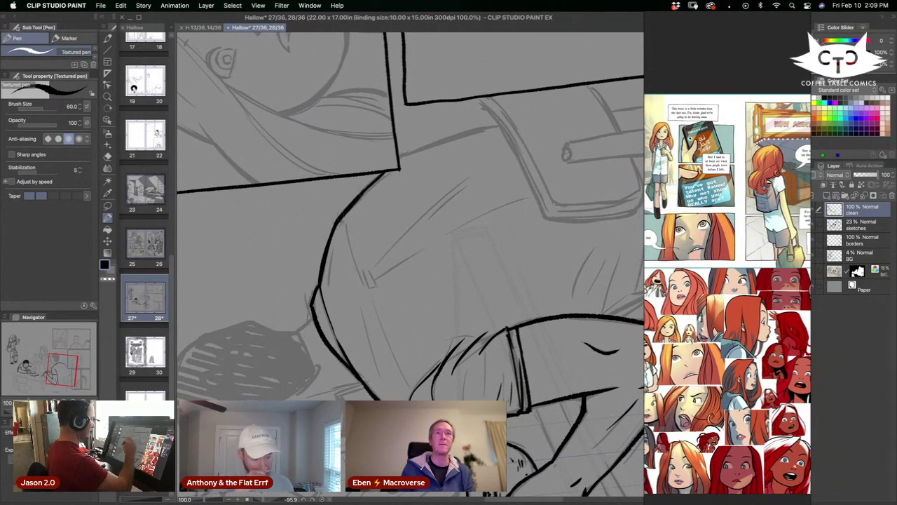
pyautogui.moveTo(400, 160); pyautogui.dragTo(491, 128)
pyautogui.moveTo(398, 161); pyautogui.dragTo(498, 124)
# Trim the inked back contour with the hard eraser where it meets the panel border's corner.
pyautogui.press('r')
pyautogui.moveTo(533, 339); pyautogui.dragTo(327, 357)
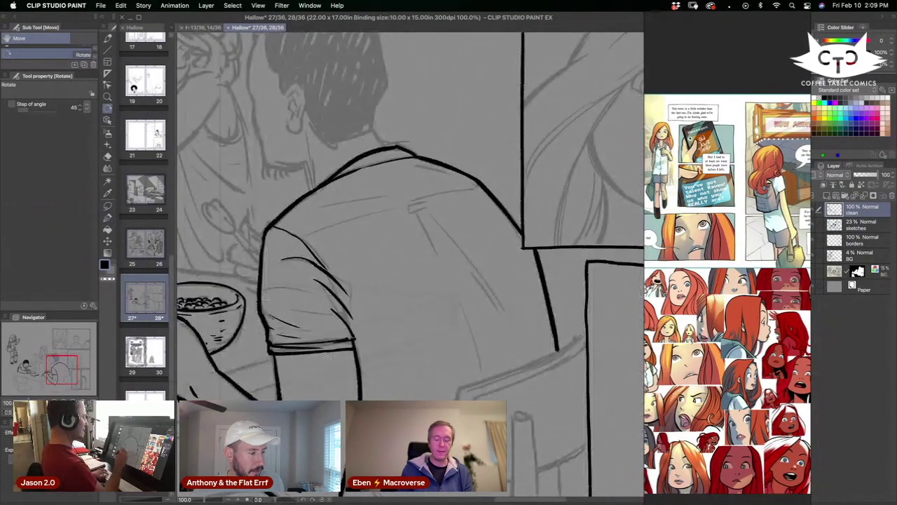
pyautogui.press('r')
pyautogui.moveTo(483, 197)
pyautogui.mouseDown()
pyautogui.moveTo(510, 247)
pyautogui.moveTo(512, 322)
pyautogui.mouseUp()
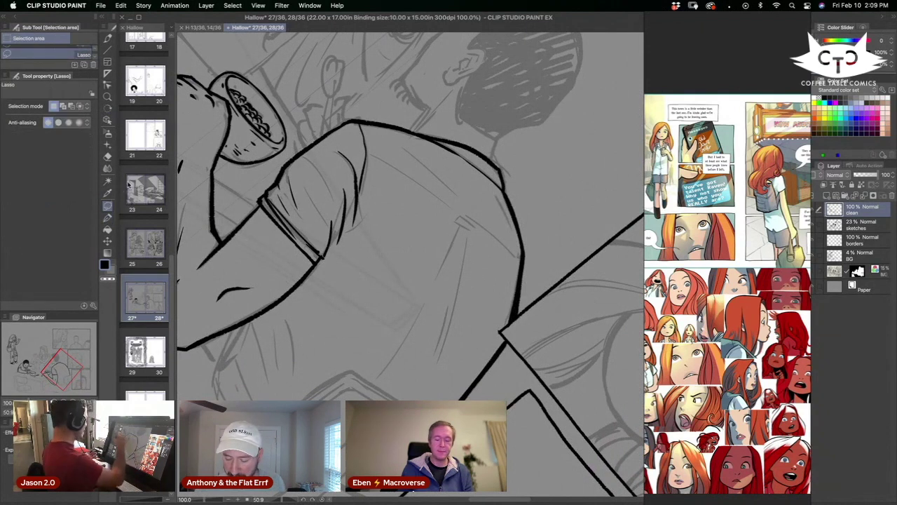
pyautogui.click(107, 156)
pyautogui.moveTo(511, 276); pyautogui.dragTo(510, 319)
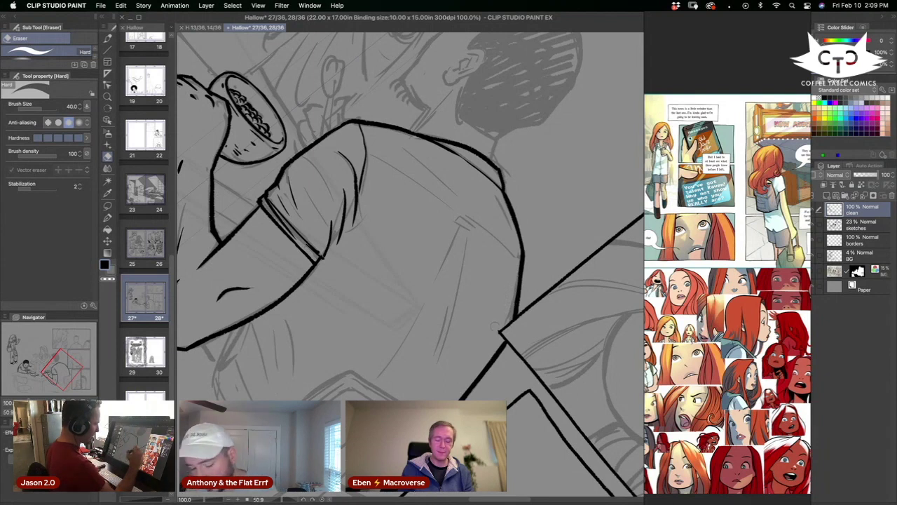
pyautogui.click(107, 216)
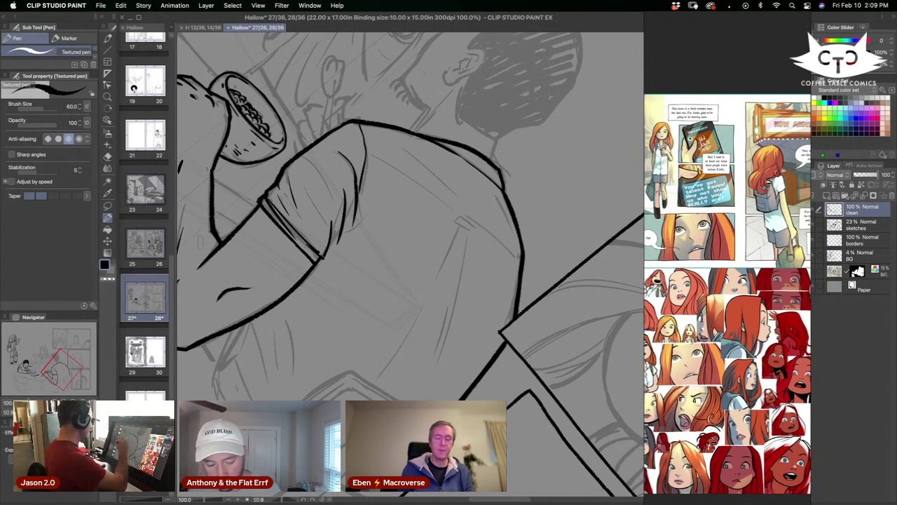
pyautogui.press('e')
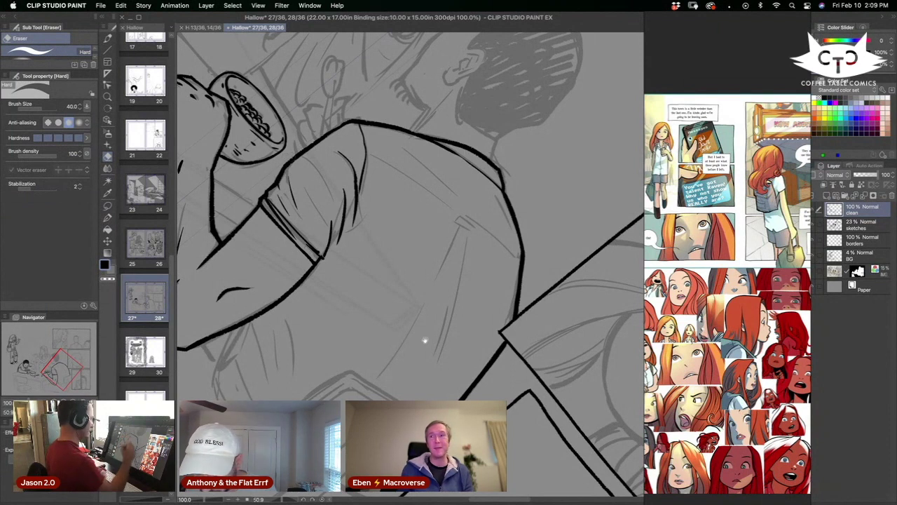
pyautogui.moveTo(435, 424); pyautogui.dragTo(440, 362)
pyautogui.moveTo(372, 415); pyautogui.dragTo(501, 396)
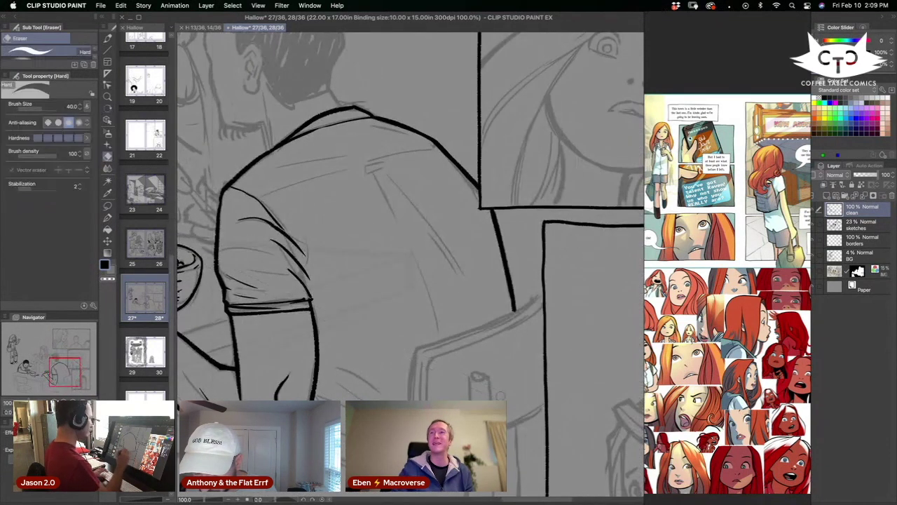
# Ink the yoke seam across the back of the shirt and the small loop at its center.
pyautogui.click(108, 217)
pyautogui.moveTo(297, 272); pyautogui.dragTo(394, 281)
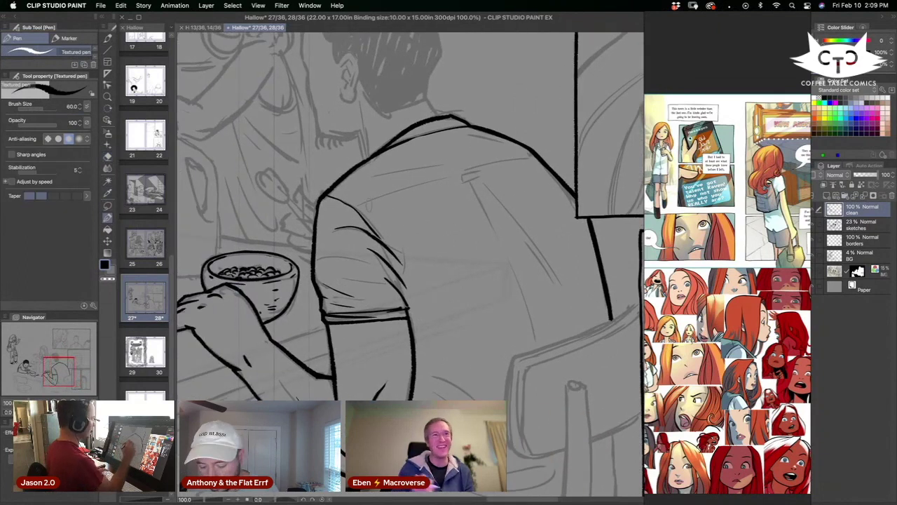
pyautogui.moveTo(362, 204)
pyautogui.mouseDown()
pyautogui.moveTo(496, 162)
pyautogui.moveTo(462, 178)
pyautogui.moveTo(490, 171)
pyautogui.mouseUp()
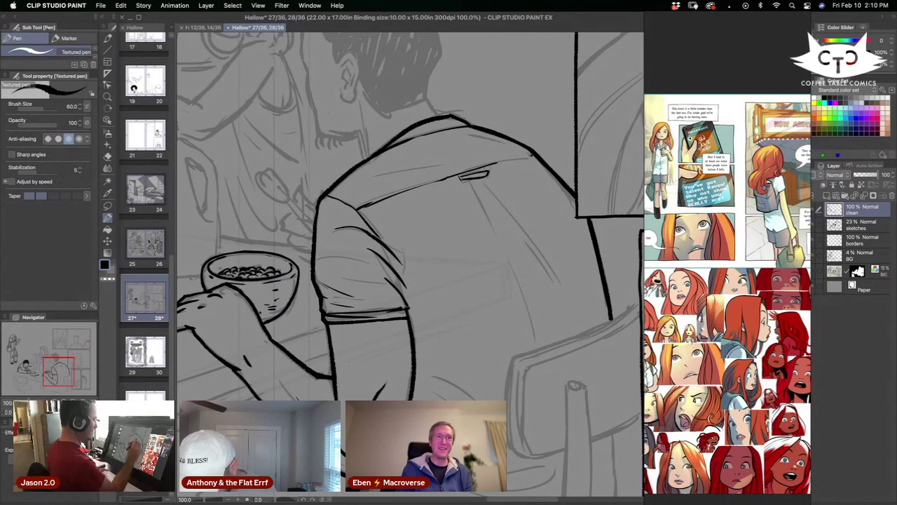
# Ink the pleat lines running down the back of the shirt from the loop.
pyautogui.moveTo(480, 287); pyautogui.dragTo(370, 246)
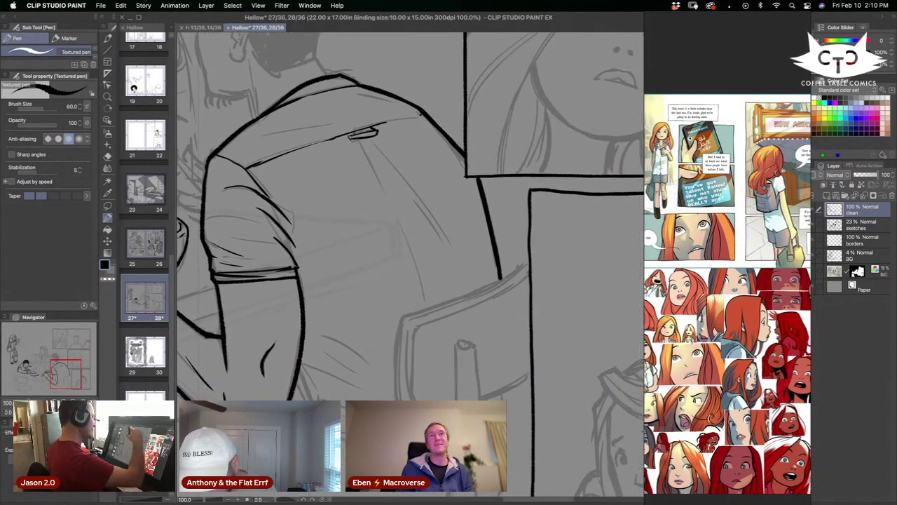
pyautogui.moveTo(357, 139); pyautogui.dragTo(411, 245)
pyautogui.press('super+z')
pyautogui.moveTo(357, 139); pyautogui.dragTo(421, 275)
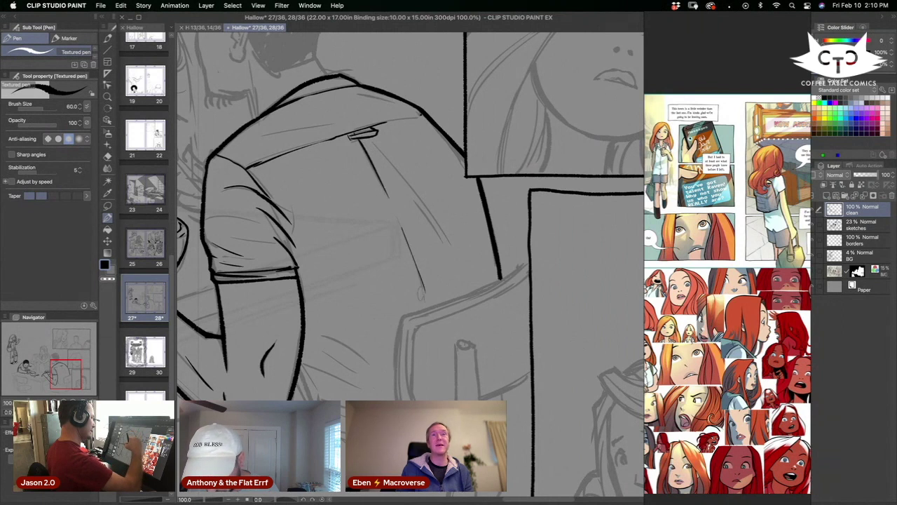
pyautogui.moveTo(379, 146); pyautogui.dragTo(440, 220)
pyautogui.moveTo(408, 188); pyautogui.dragTo(452, 279)
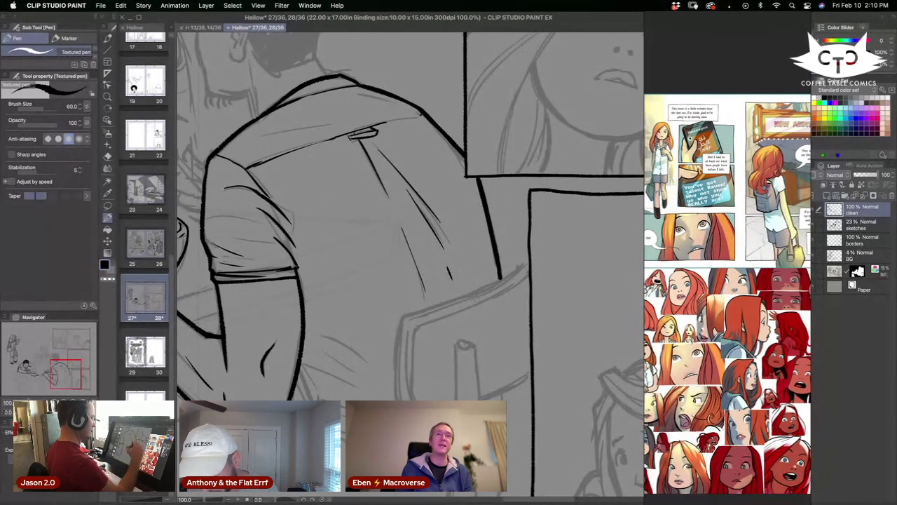
# Ink the shirt creases fanning out across the lower back behind the elbow.
pyautogui.moveTo(462, 357); pyautogui.dragTo(478, 323)
pyautogui.moveTo(433, 367); pyautogui.dragTo(442, 335)
pyautogui.moveTo(333, 246); pyautogui.dragTo(396, 310)
pyautogui.moveTo(353, 290); pyautogui.dragTo(402, 336)
pyautogui.moveTo(337, 297); pyautogui.dragTo(366, 325)
# Ink the outer and inner edges of the chair's backrest up to the panel border.
pyautogui.moveTo(426, 374)
pyautogui.mouseDown()
pyautogui.moveTo(400, 358)
pyautogui.moveTo(362, 377)
pyautogui.mouseUp()
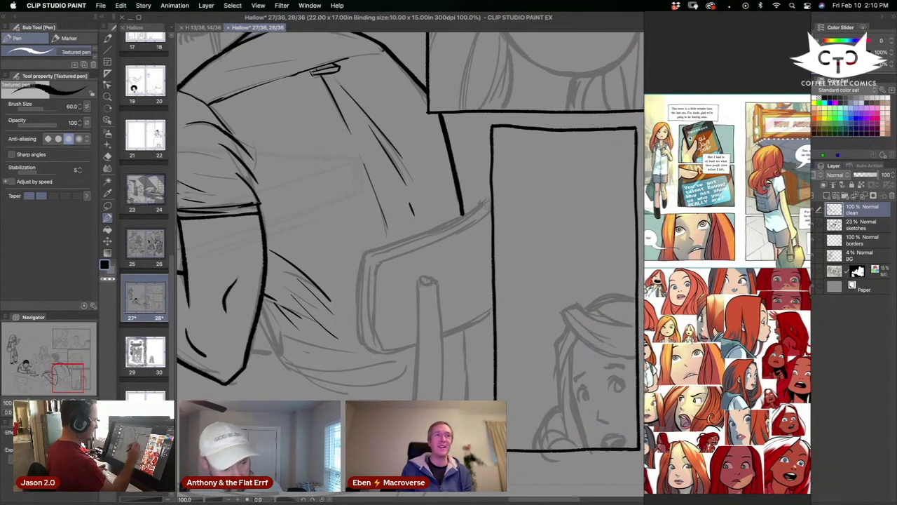
pyautogui.moveTo(490, 198)
pyautogui.mouseDown()
pyautogui.moveTo(363, 255)
pyautogui.moveTo(362, 351)
pyautogui.mouseUp()
pyautogui.moveTo(378, 265)
pyautogui.mouseDown()
pyautogui.moveTo(401, 254)
pyautogui.moveTo(374, 333)
pyautogui.moveTo(379, 353)
pyautogui.mouseUp()
pyautogui.moveTo(401, 255)
pyautogui.mouseDown()
pyautogui.moveTo(457, 234)
pyautogui.moveTo(499, 192)
pyautogui.mouseUp()
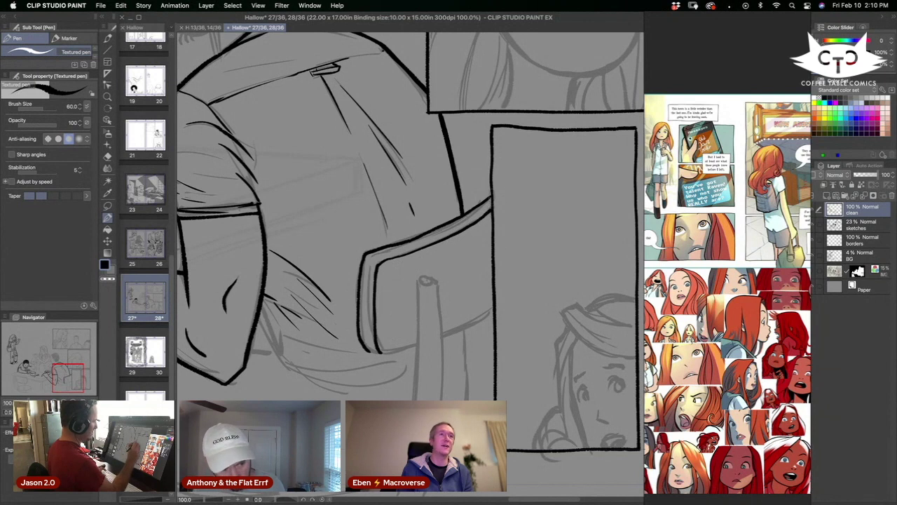
# Ink the chair's upright post with its oval top, and close the lower edge of the backrest.
pyautogui.moveTo(455, 378); pyautogui.dragTo(453, 365)
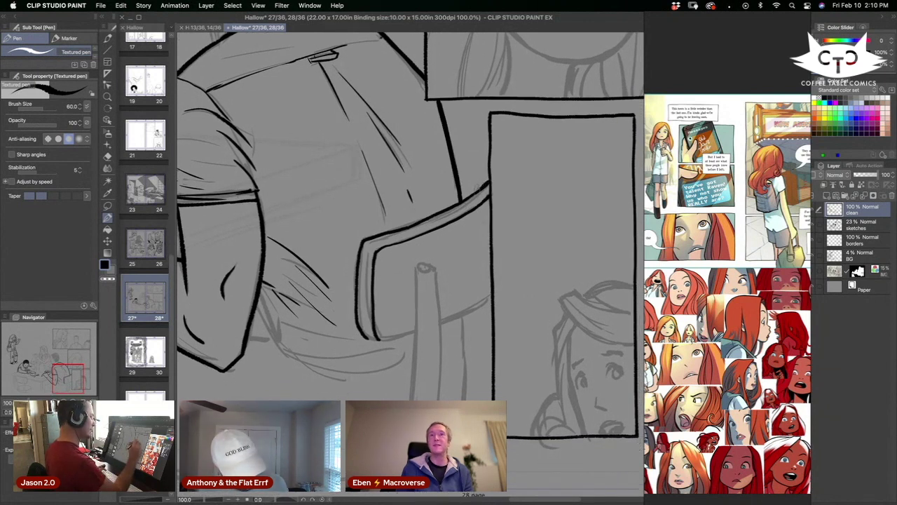
pyautogui.moveTo(449, 344); pyautogui.dragTo(458, 303)
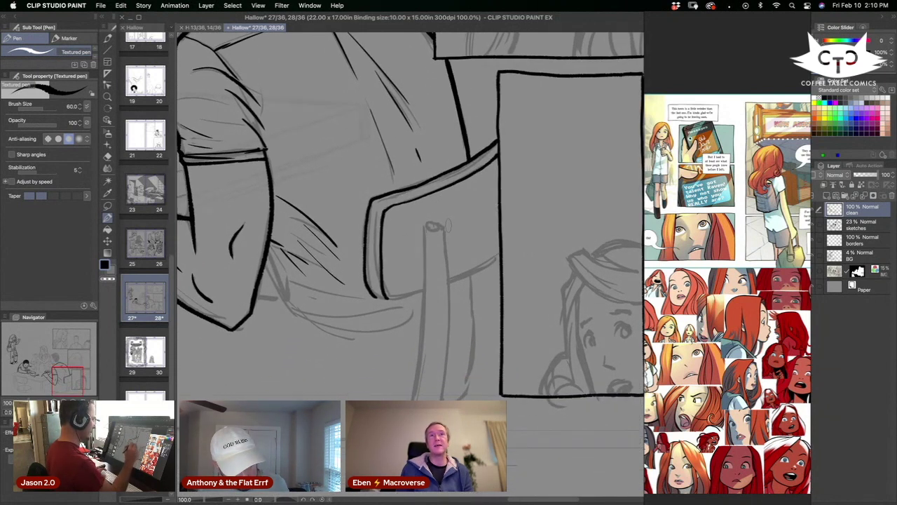
pyautogui.moveTo(435, 224)
pyautogui.mouseDown()
pyautogui.moveTo(443, 227)
pyautogui.moveTo(425, 291)
pyautogui.moveTo(418, 398)
pyautogui.mouseUp()
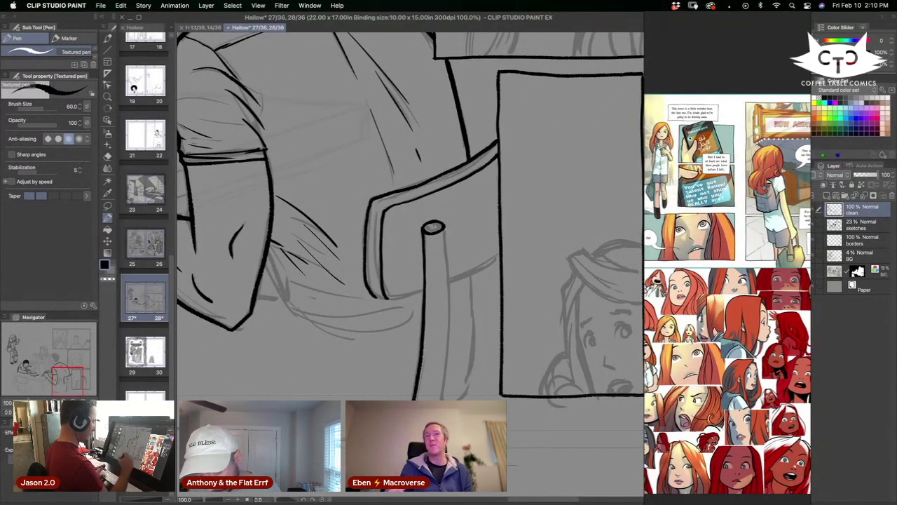
pyautogui.moveTo(444, 226); pyautogui.dragTo(446, 380)
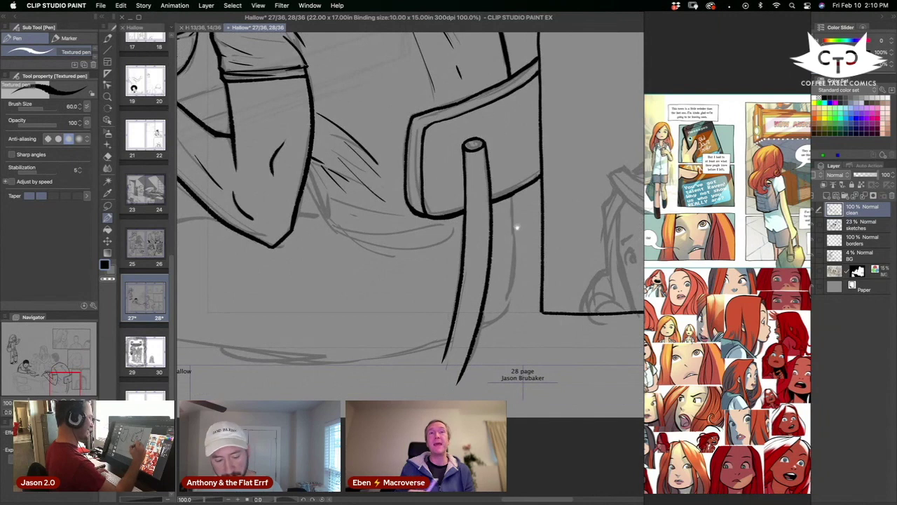
# Ink the shirt's bunched lower hem and its folds on both sides of the chair post.
pyautogui.moveTo(515, 226); pyautogui.dragTo(502, 367)
pyautogui.moveTo(376, 246)
pyautogui.mouseDown()
pyautogui.moveTo(397, 272)
pyautogui.moveTo(395, 254)
pyautogui.mouseUp()
pyautogui.hotkey('shift', 'space')
pyautogui.moveTo(415, 355); pyautogui.dragTo(342, 324)
pyautogui.moveTo(317, 195)
pyautogui.mouseDown()
pyautogui.moveTo(310, 220)
pyautogui.moveTo(348, 287)
pyautogui.mouseUp()
pyautogui.moveTo(319, 229)
pyautogui.mouseDown()
pyautogui.moveTo(335, 281)
pyautogui.moveTo(304, 259)
pyautogui.moveTo(343, 319)
pyautogui.moveTo(356, 361)
pyautogui.mouseUp()
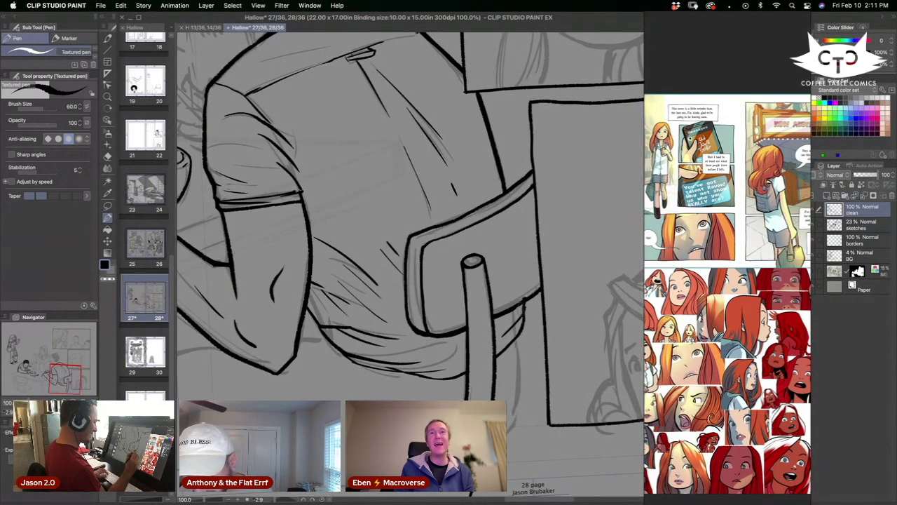
pyautogui.moveTo(523, 302); pyautogui.dragTo(514, 321)
# Erase the excess ink where the shirt's hem meets the lower edge of the backrest.
pyautogui.moveTo(420, 283); pyautogui.dragTo(421, 222)
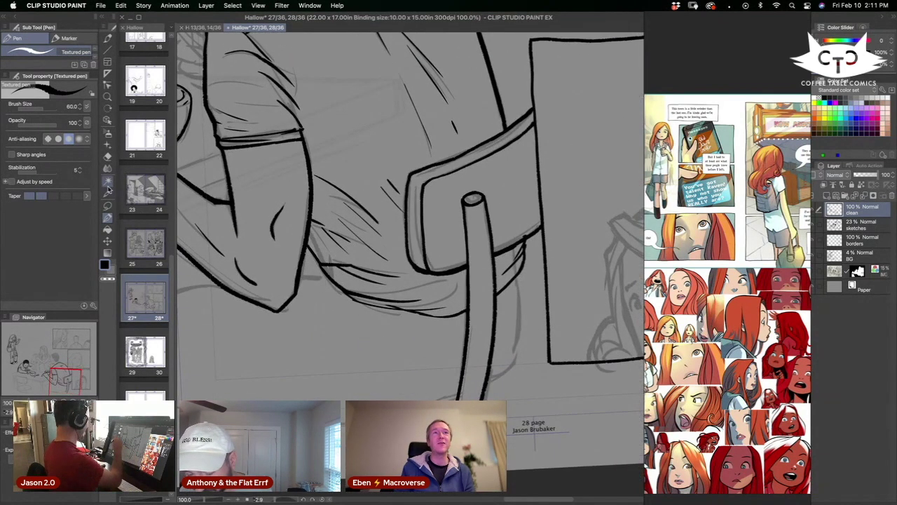
pyautogui.click(107, 155)
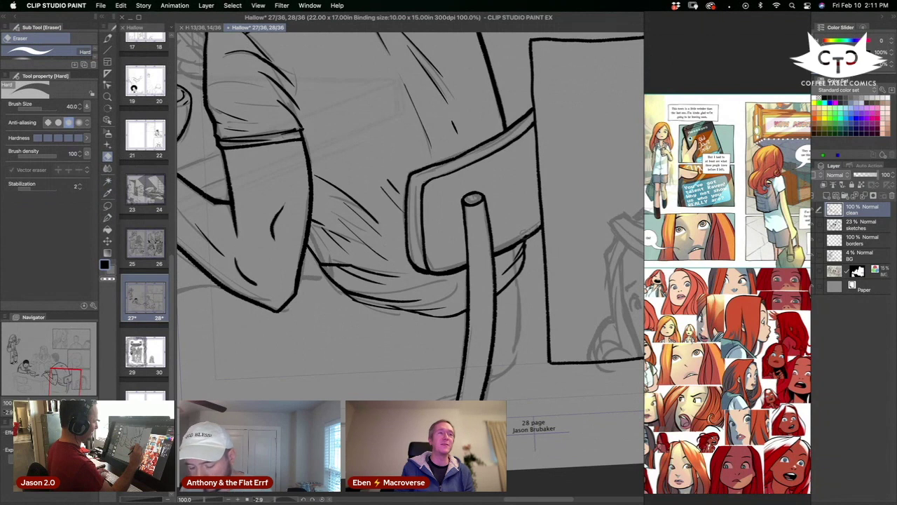
pyautogui.moveTo(522, 346); pyautogui.dragTo(553, 317)
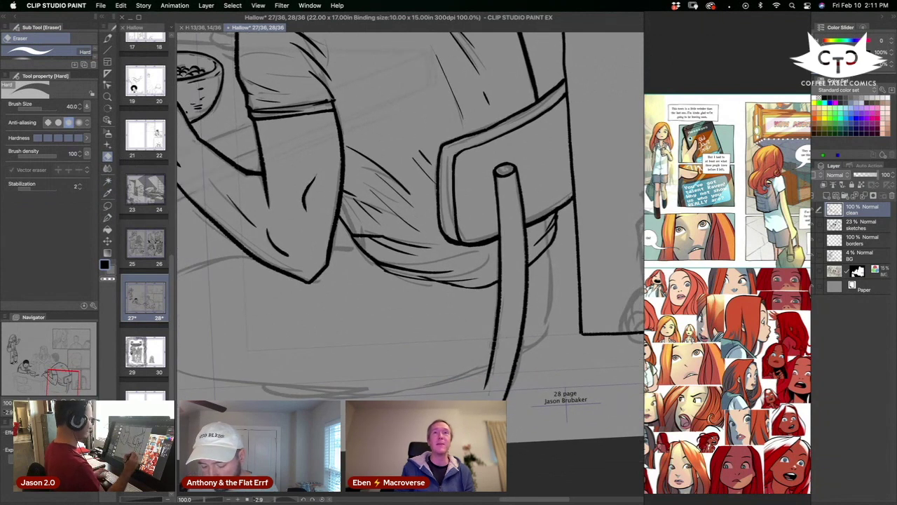
# Ink the top of the foreground figure's thigh, the knee and the start of the lower leg with its crease.
pyautogui.click(107, 218)
pyautogui.moveTo(331, 353)
pyautogui.mouseDown()
pyautogui.moveTo(456, 311)
pyautogui.moveTo(499, 333)
pyautogui.mouseUp()
pyautogui.moveTo(497, 229); pyautogui.dragTo(527, 230)
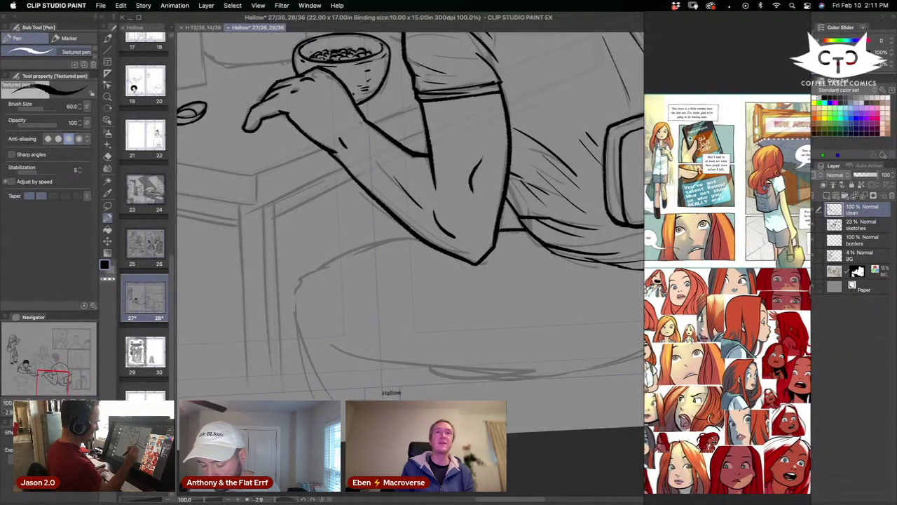
pyautogui.moveTo(417, 234)
pyautogui.mouseDown()
pyautogui.moveTo(344, 253)
pyautogui.moveTo(293, 285)
pyautogui.moveTo(313, 400)
pyautogui.mouseUp()
pyautogui.moveTo(300, 338); pyautogui.dragTo(333, 400)
pyautogui.moveTo(317, 362); pyautogui.dragTo(345, 401)
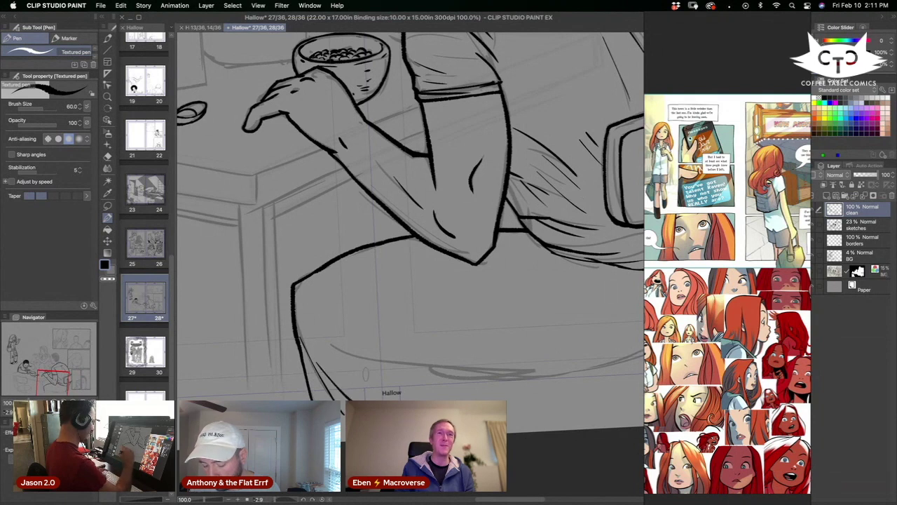
# Ink the crease behind the knee, the underside of the foreground figure's thigh, and the seat curve behind the chair post.
pyautogui.moveTo(316, 335); pyautogui.dragTo(369, 371)
pyautogui.moveTo(314, 318)
pyautogui.mouseDown()
pyautogui.moveTo(377, 369)
pyautogui.moveTo(553, 368)
pyautogui.moveTo(384, 367)
pyautogui.mouseUp()
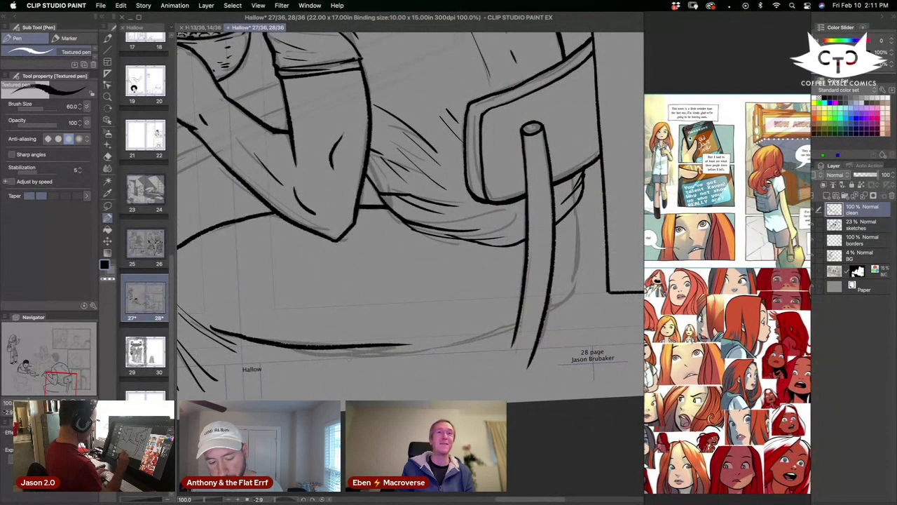
pyautogui.moveTo(414, 344); pyautogui.dragTo(518, 326)
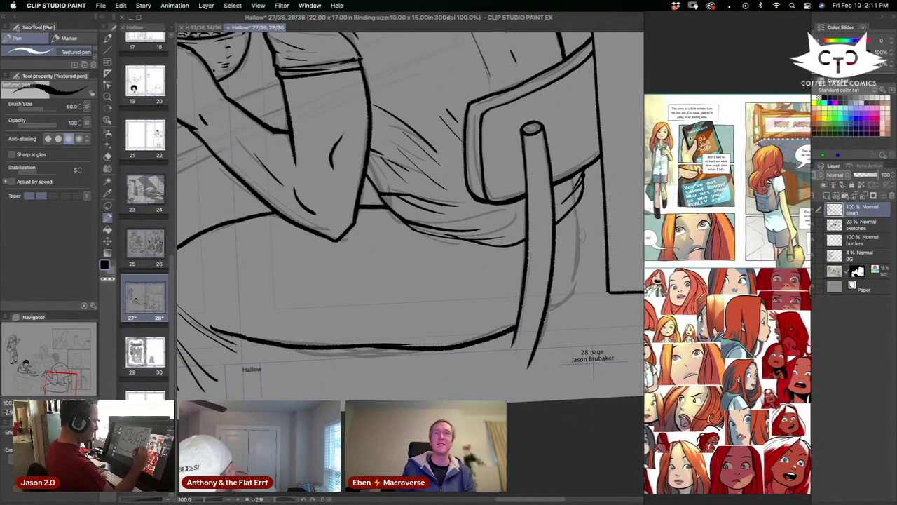
pyautogui.moveTo(579, 203)
pyautogui.mouseDown()
pyautogui.moveTo(571, 291)
pyautogui.moveTo(540, 322)
pyautogui.mouseUp()
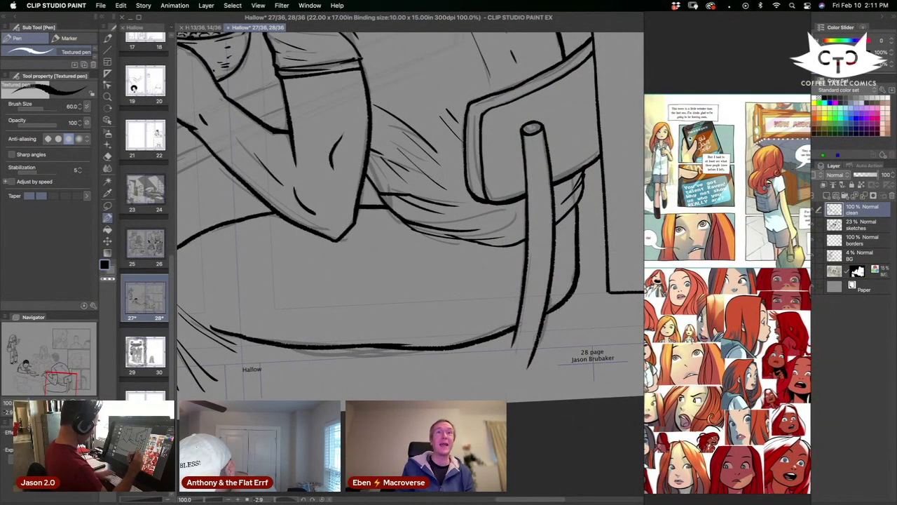
pyautogui.press('super+minus')
pyautogui.press('super+minus')
pyautogui.press('super+minus')
pyautogui.moveTo(483, 391); pyautogui.dragTo(480, 361)
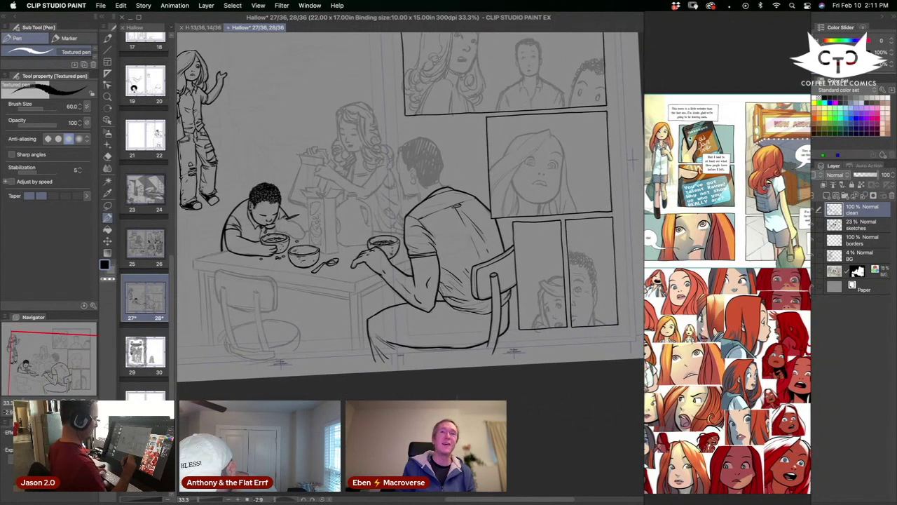
# Ink the back pocket openings on the trousers on both sides of the chair post, just below the shirt hem.
pyautogui.press('super+plus')
pyautogui.press('super+plus')
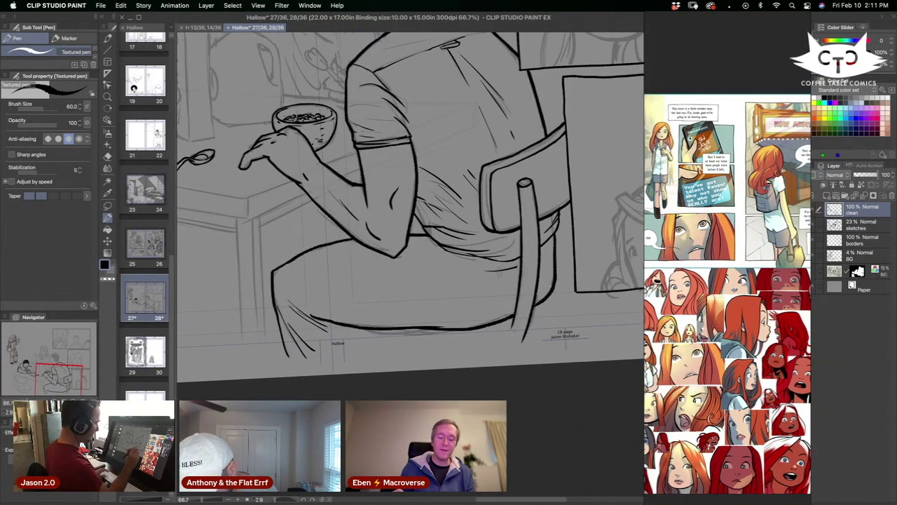
pyautogui.moveTo(483, 271); pyautogui.dragTo(518, 267)
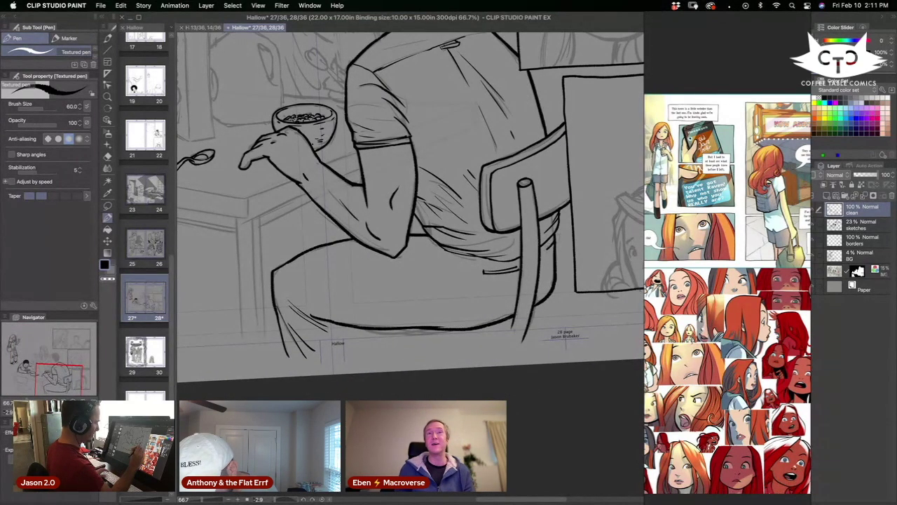
pyautogui.moveTo(559, 234); pyautogui.dragTo(545, 253)
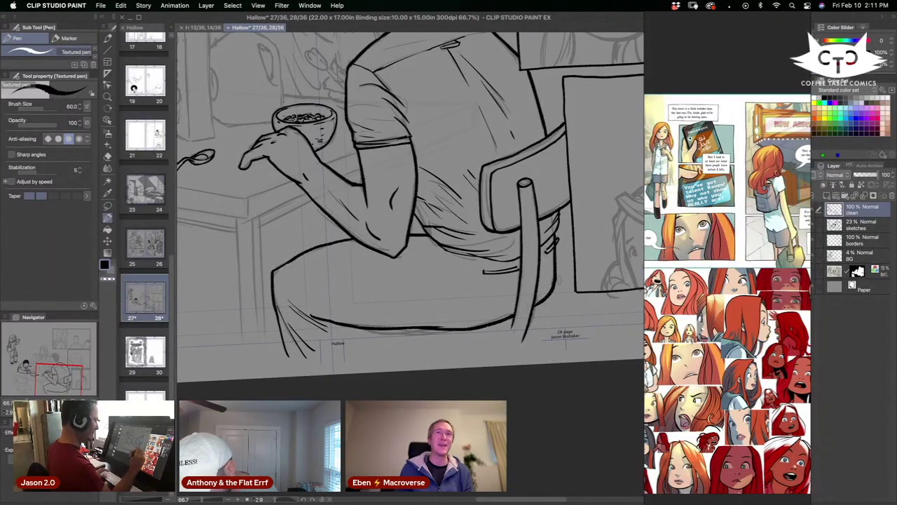
pyautogui.moveTo(497, 320); pyautogui.dragTo(471, 311)
# Erase the hip outline where it crosses the small pocket edge behind the chair post.
pyautogui.click(108, 156)
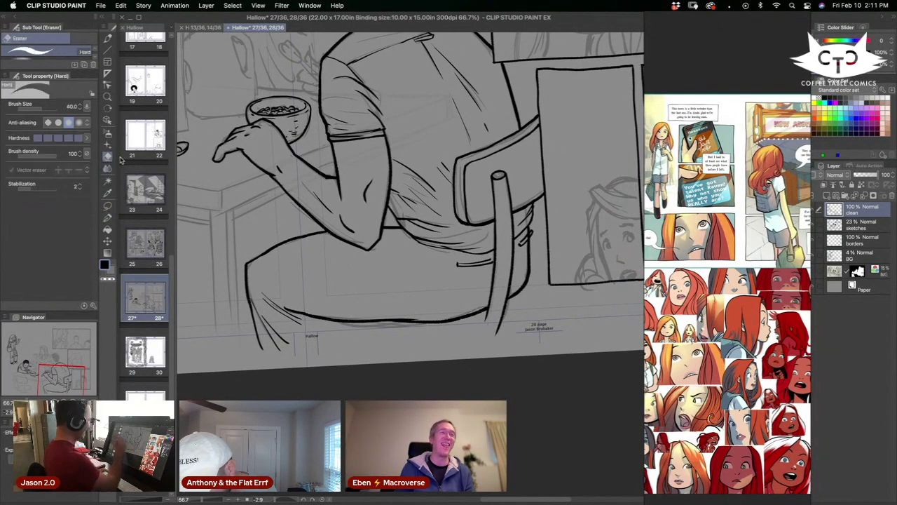
pyautogui.scroll(1, 514, 315)
pyautogui.moveTo(537, 192); pyautogui.dragTo(535, 200)
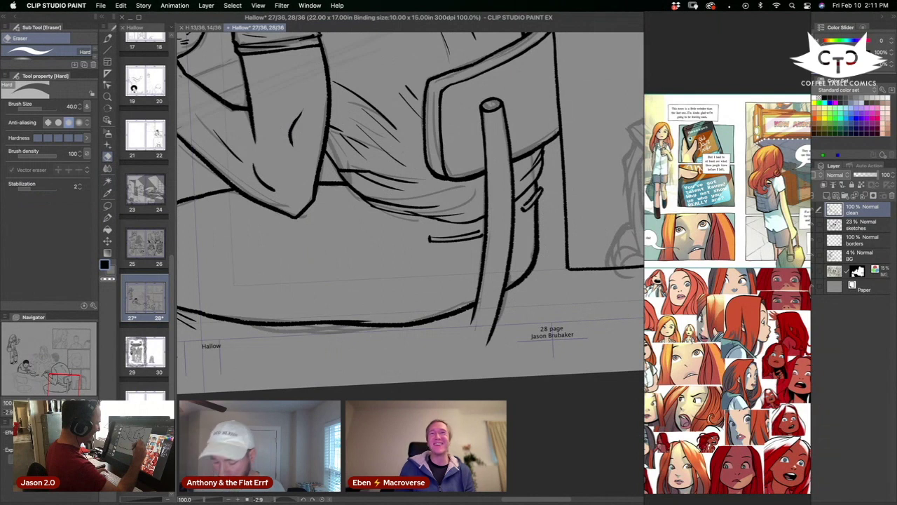
pyautogui.moveTo(518, 312); pyautogui.dragTo(502, 316)
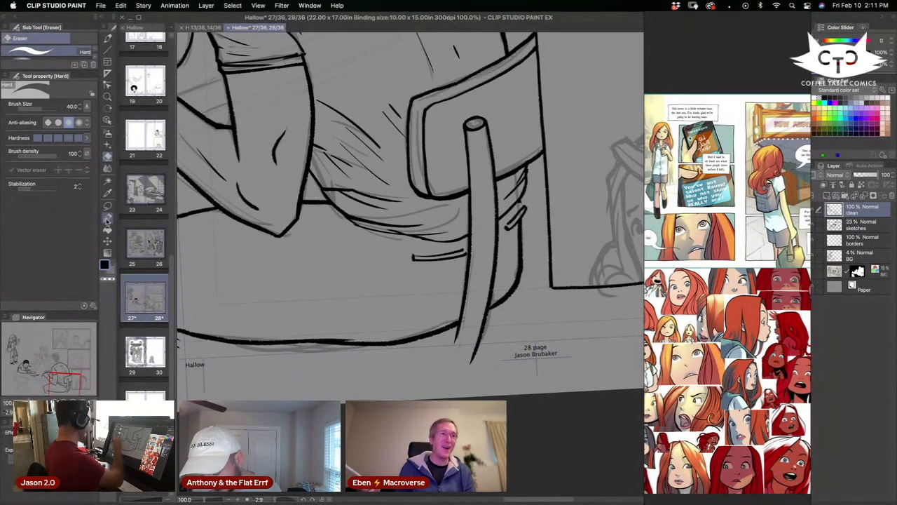
# Ink the closing lines of the pocket edges on both sides of the chair post.
pyautogui.press('p')
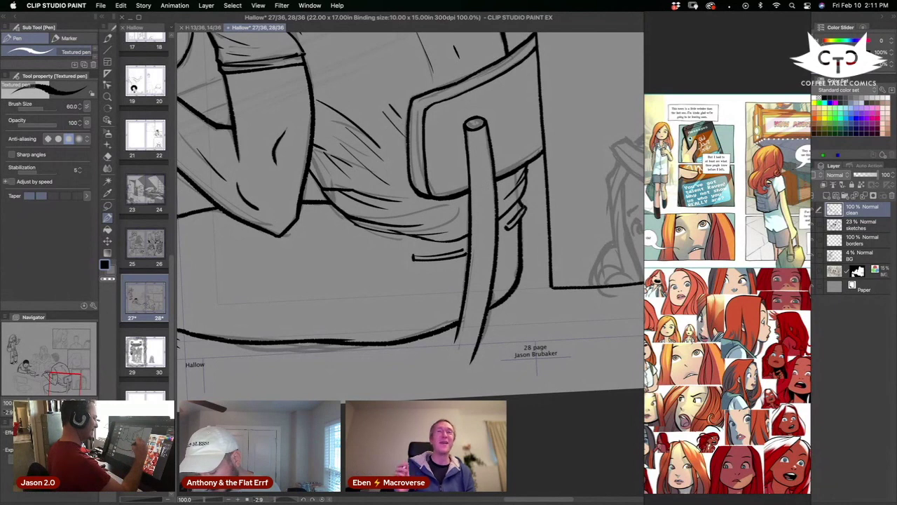
pyautogui.moveTo(483, 388); pyautogui.dragTo(474, 396)
pyautogui.moveTo(513, 213); pyautogui.dragTo(499, 237)
pyautogui.moveTo(454, 259); pyautogui.dragTo(461, 255)
pyautogui.moveTo(488, 322); pyautogui.dragTo(521, 345)
# Erase the excess ink inside the small pocket edge at the figure's hip.
pyautogui.click(108, 169)
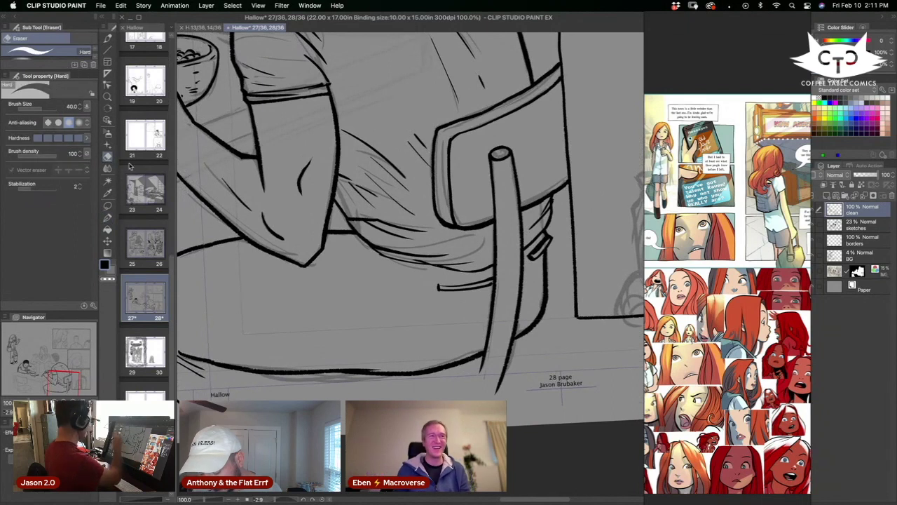
pyautogui.moveTo(544, 243); pyautogui.dragTo(534, 253)
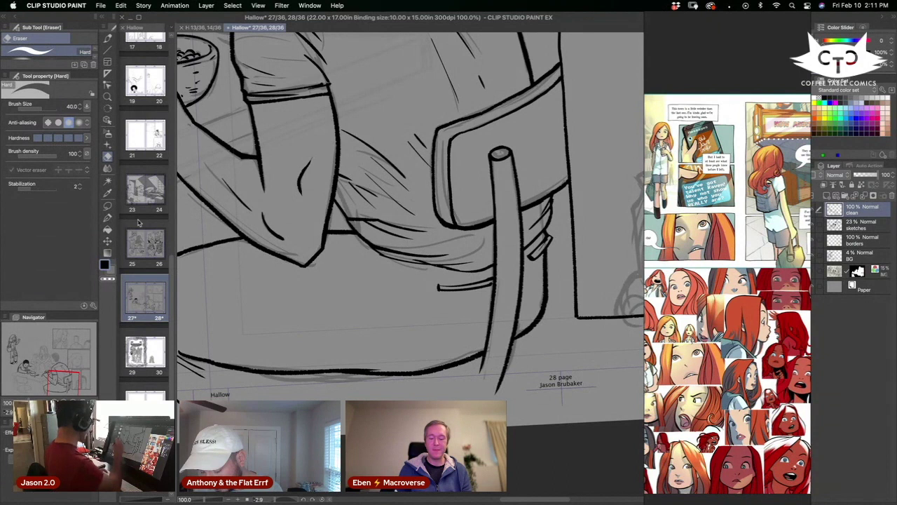
pyautogui.click(107, 217)
pyautogui.press('super+minus')
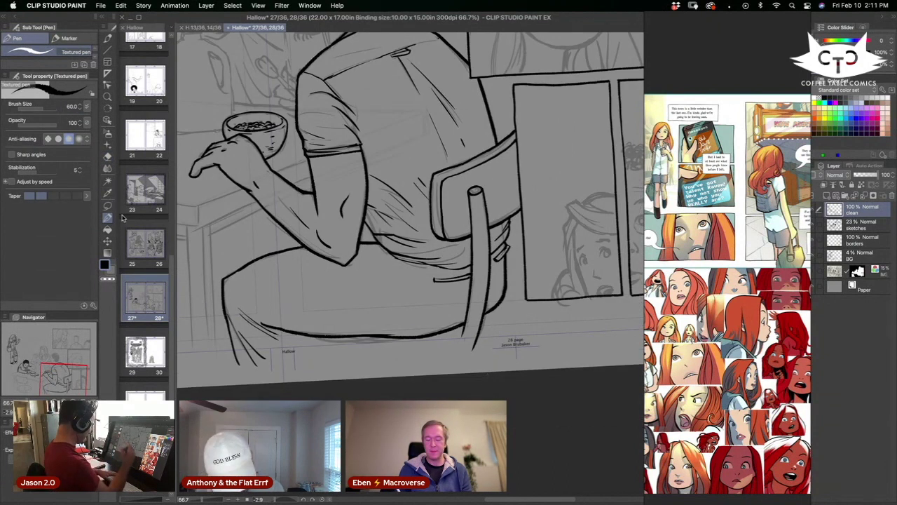
pyautogui.press('super+plus')
pyautogui.press('super+plus')
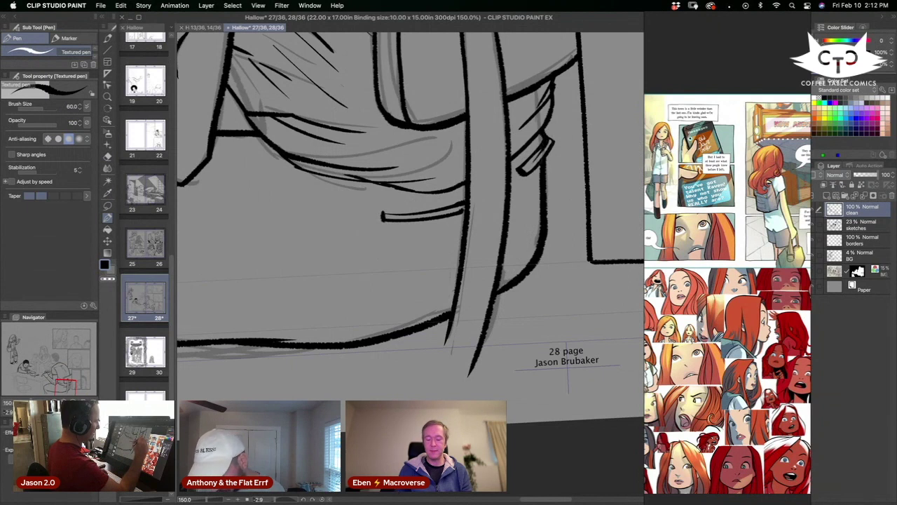
# Thicken the upper line of the back pocket and ink small crease marks on the trousers below it.
pyautogui.moveTo(382, 210); pyautogui.dragTo(436, 206)
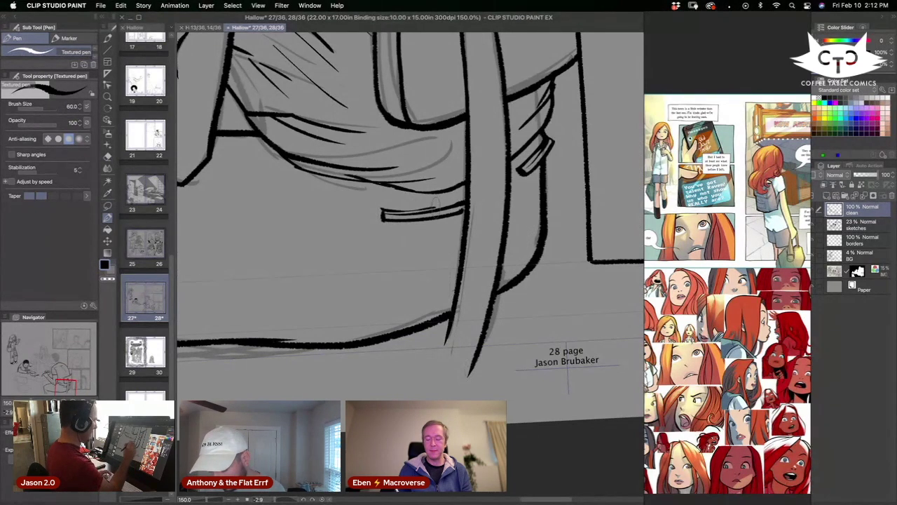
pyautogui.moveTo(383, 237); pyautogui.dragTo(392, 241)
pyautogui.moveTo(386, 262); pyautogui.dragTo(404, 267)
pyautogui.press('super+minus')
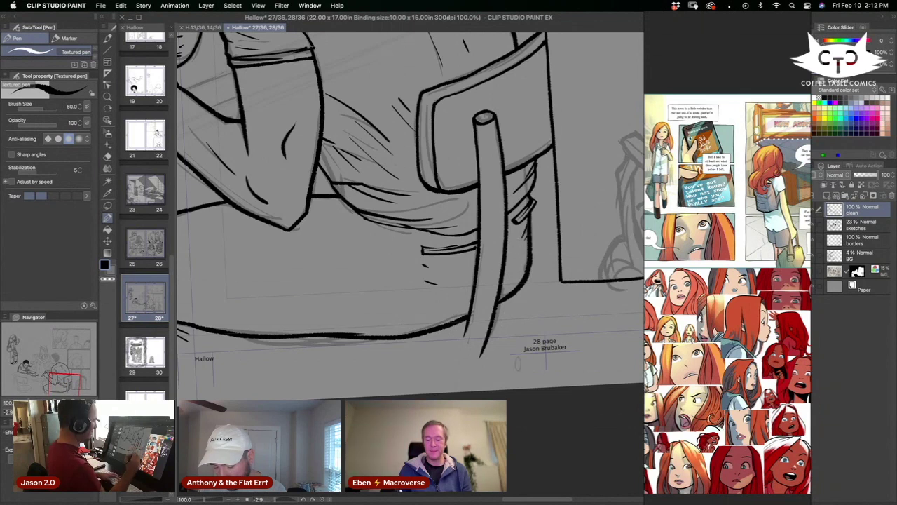
pyautogui.press('super+minus')
pyautogui.moveTo(444, 261); pyautogui.dragTo(493, 257)
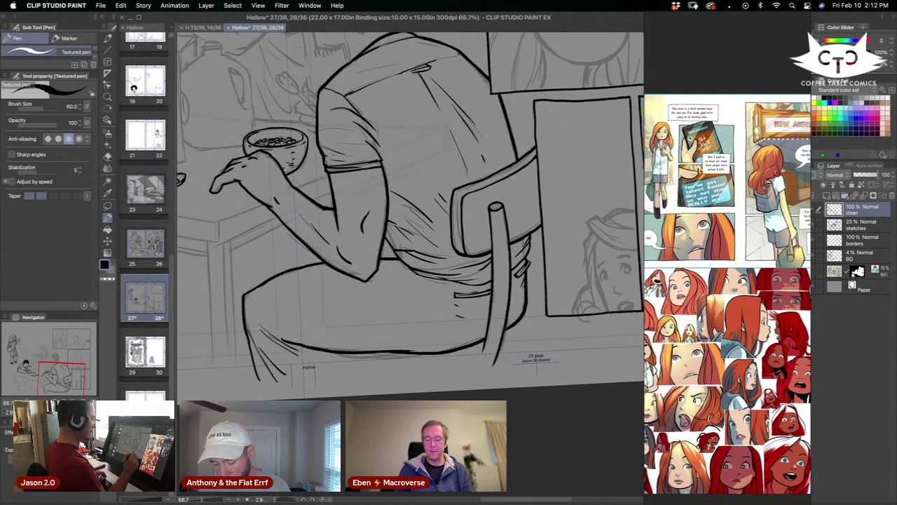
pyautogui.moveTo(498, 329); pyautogui.dragTo(489, 343)
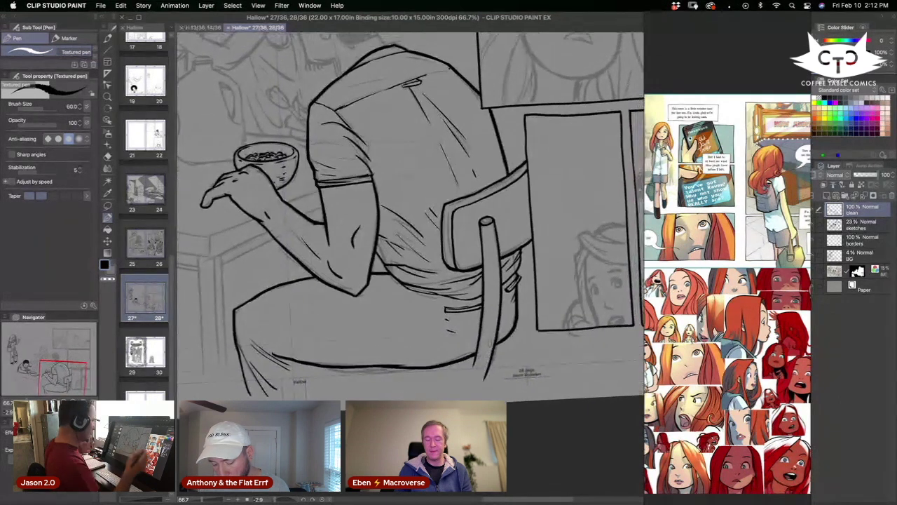
pyautogui.press('super+minus')
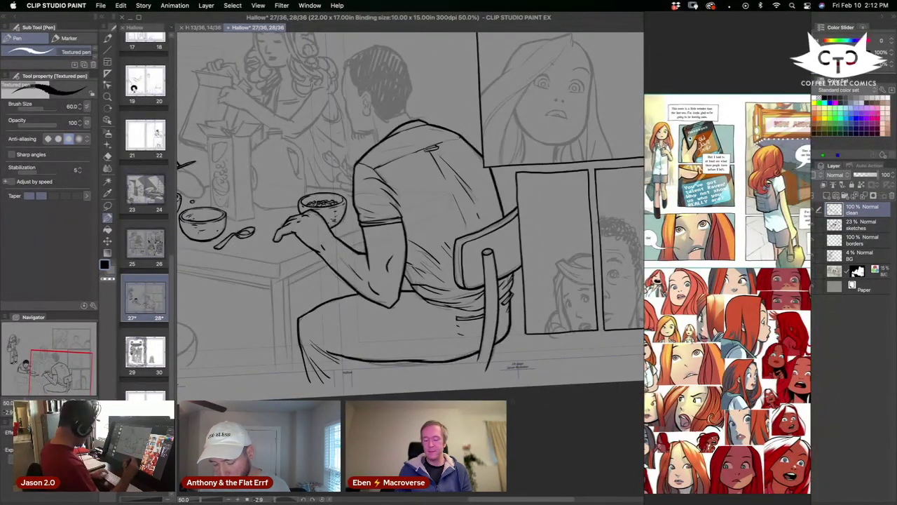
# Ink long diagonal fabric folds and a short crease mark along the foreground figure's thigh.
pyautogui.press('super+plus')
pyautogui.press('super+plus')
pyautogui.moveTo(365, 351); pyautogui.dragTo(430, 357)
pyautogui.moveTo(250, 269); pyautogui.dragTo(305, 298)
pyautogui.moveTo(314, 299); pyautogui.dragTo(400, 338)
pyautogui.moveTo(359, 304); pyautogui.dragTo(418, 335)
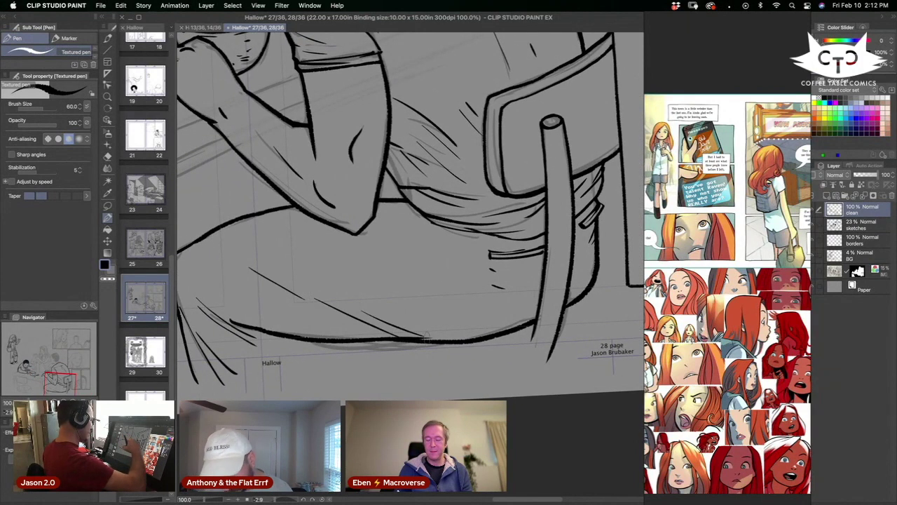
pyautogui.moveTo(282, 314); pyautogui.dragTo(290, 315)
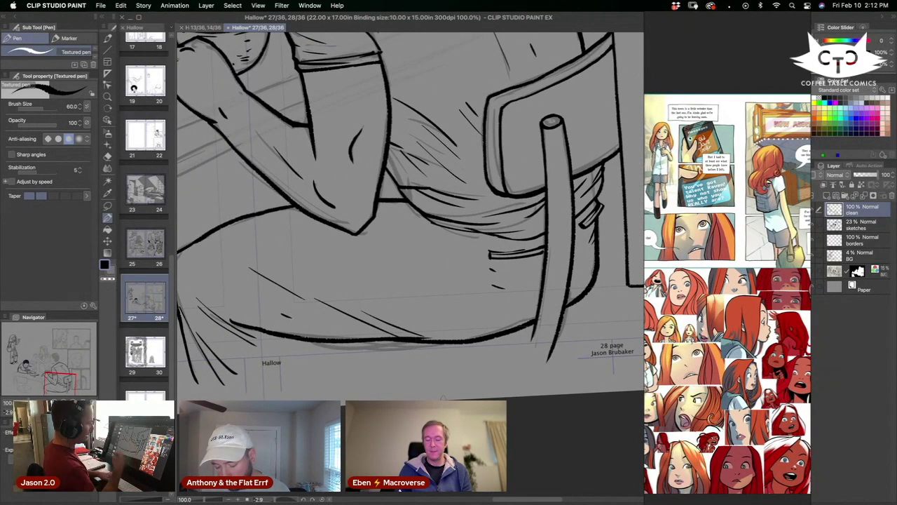
pyautogui.press('super+minus')
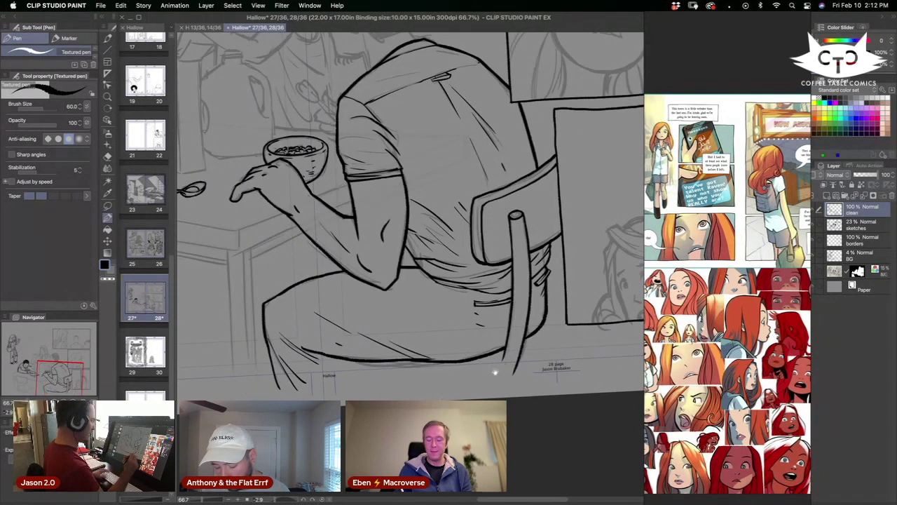
pyautogui.moveTo(415, 345)
pyautogui.mouseDown()
pyautogui.moveTo(515, 376)
pyautogui.moveTo(565, 356)
pyautogui.moveTo(533, 379)
pyautogui.moveTo(524, 408)
pyautogui.mouseUp()
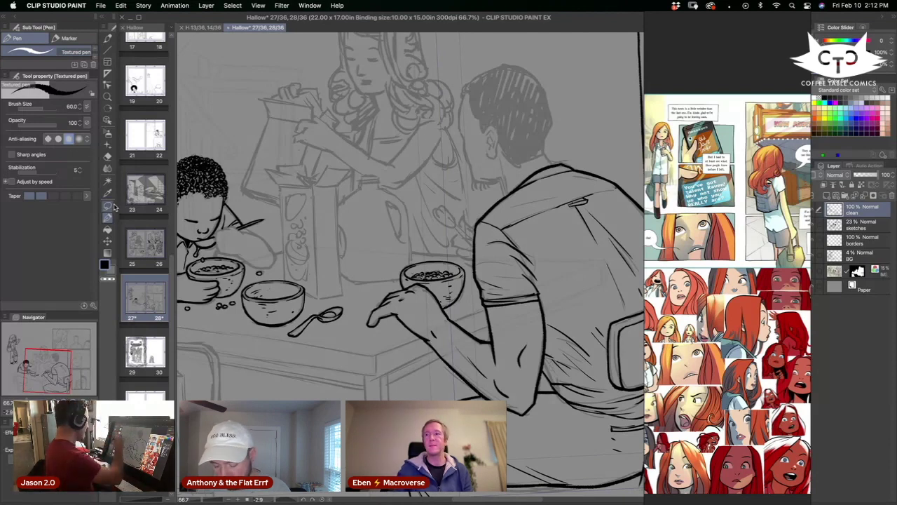
# Ink the table's near corner and the top and lower edges of its side, interrupted by the figure's forearm.
pyautogui.press('super+plus')
pyautogui.moveTo(439, 366); pyautogui.dragTo(544, 252)
pyautogui.moveTo(502, 334); pyautogui.dragTo(489, 316)
pyautogui.moveTo(503, 251); pyautogui.dragTo(433, 285)
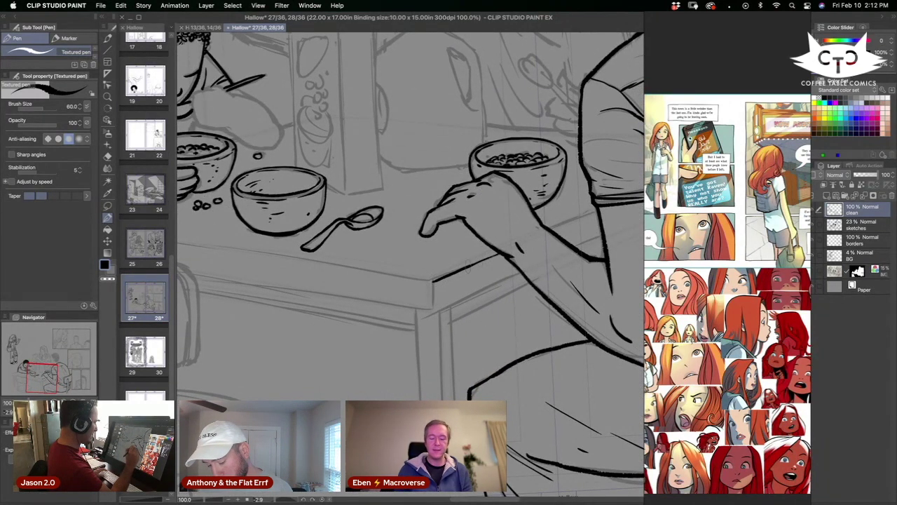
pyautogui.moveTo(490, 295); pyautogui.dragTo(429, 306)
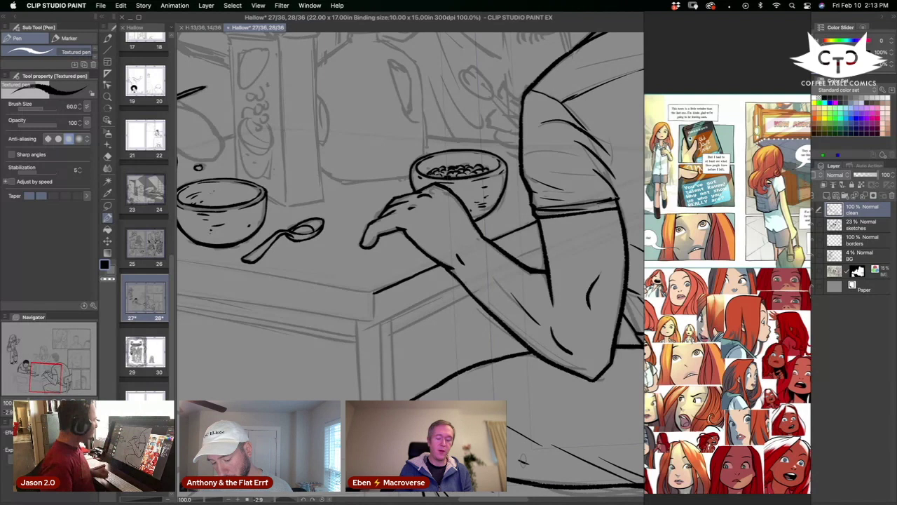
pyautogui.moveTo(373, 290)
pyautogui.mouseDown()
pyautogui.moveTo(373, 325)
pyautogui.moveTo(462, 284)
pyautogui.mouseUp()
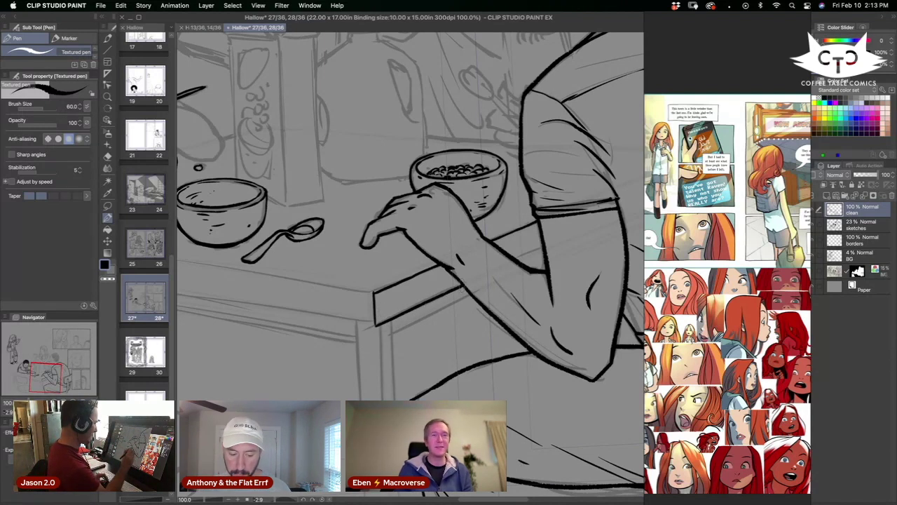
pyautogui.moveTo(506, 257); pyautogui.dragTo(543, 242)
# Ink the vertical edges of the cereal box's narrow side panel and the slanted flap on top of it.
pyautogui.moveTo(420, 350)
pyautogui.mouseDown()
pyautogui.moveTo(566, 283)
pyautogui.moveTo(465, 346)
pyautogui.moveTo(530, 398)
pyautogui.mouseUp()
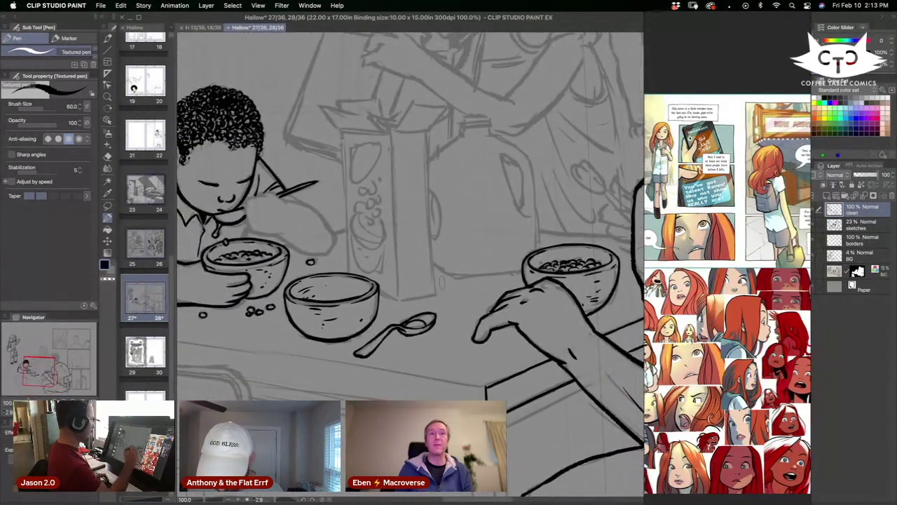
pyautogui.moveTo(390, 144); pyautogui.dragTo(396, 291)
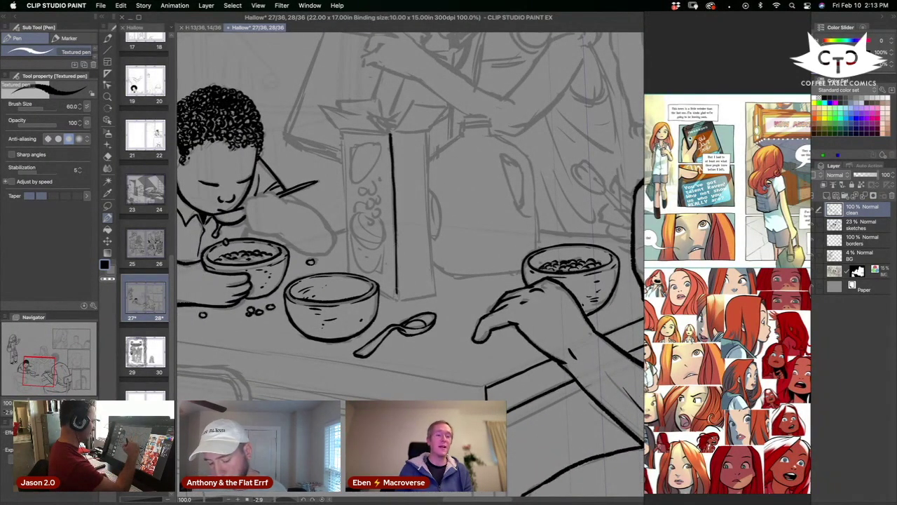
pyautogui.moveTo(428, 132); pyautogui.dragTo(434, 289)
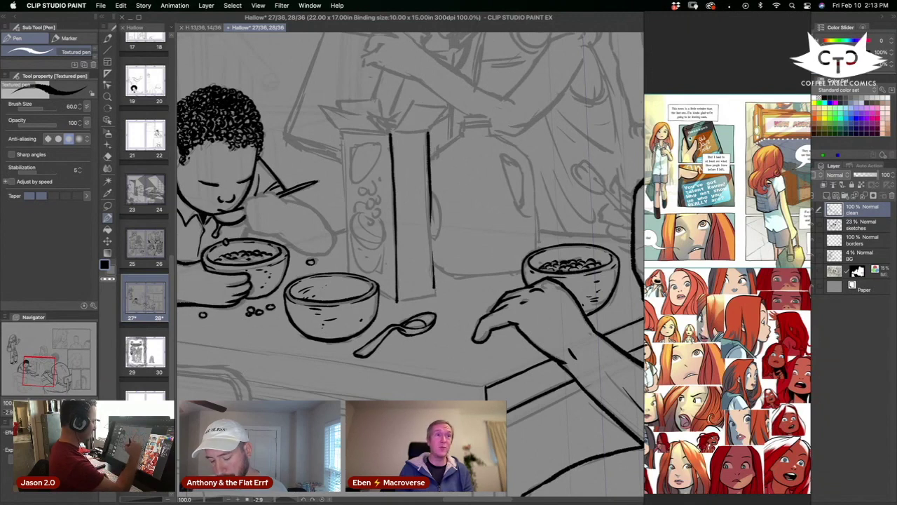
pyautogui.moveTo(430, 203); pyautogui.dragTo(434, 294)
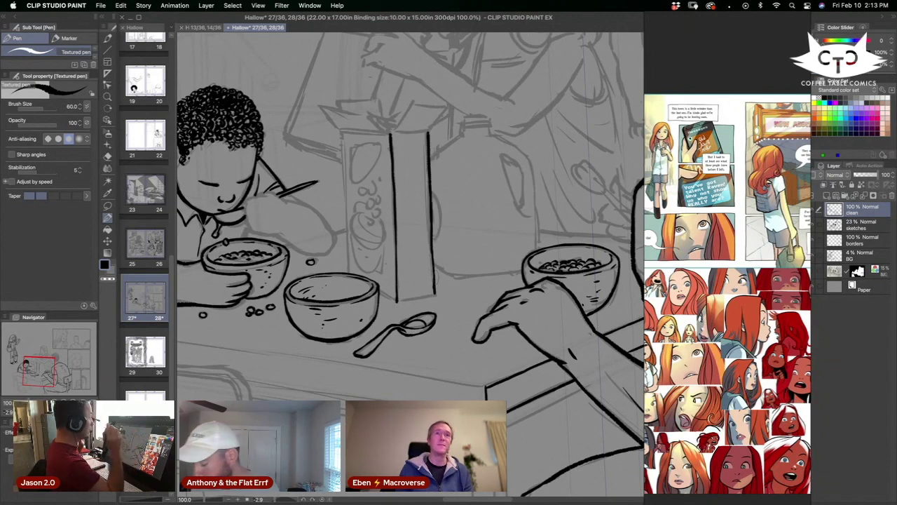
pyautogui.moveTo(391, 138)
pyautogui.mouseDown()
pyautogui.moveTo(429, 132)
pyautogui.moveTo(404, 118)
pyautogui.moveTo(427, 110)
pyautogui.moveTo(429, 135)
pyautogui.moveTo(446, 110)
pyautogui.mouseUp()
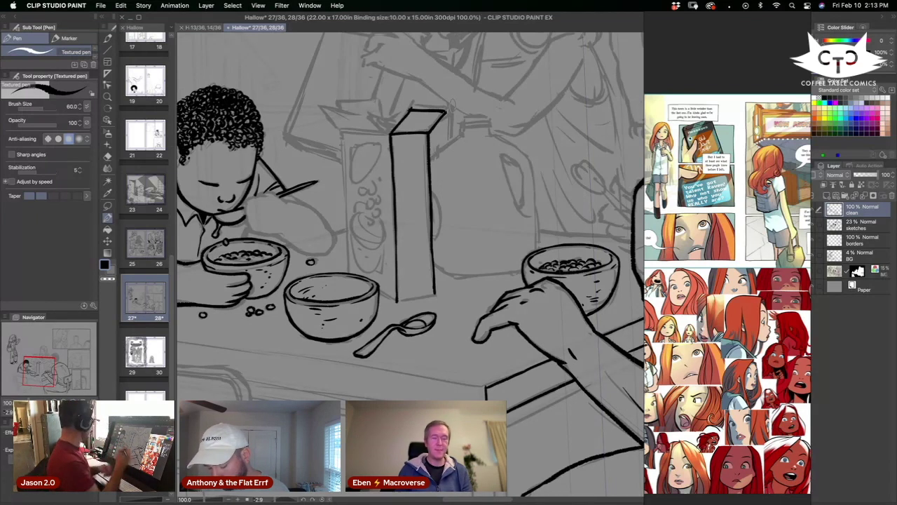
pyautogui.click(108, 208)
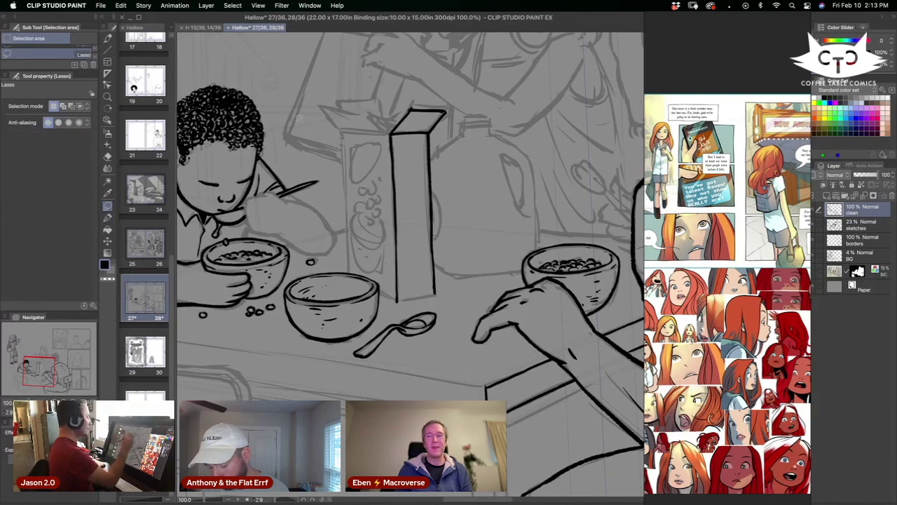
pyautogui.click(108, 157)
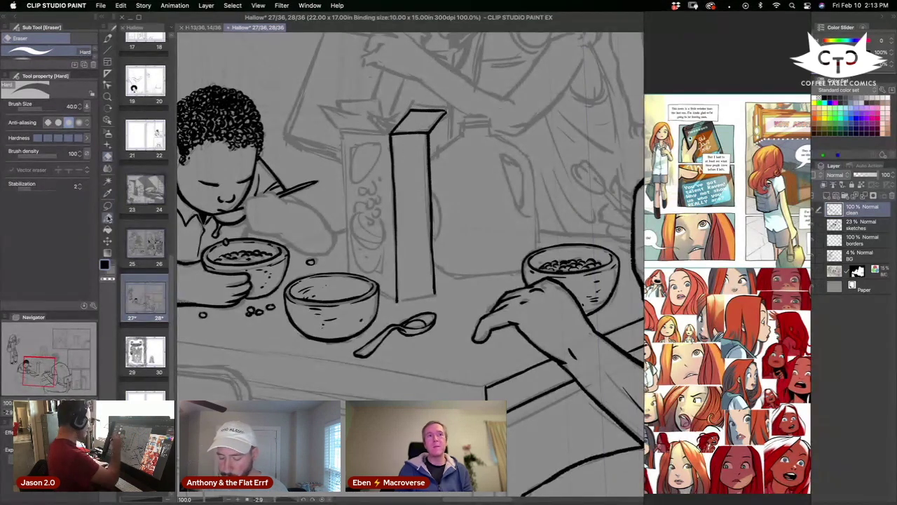
pyautogui.click(107, 218)
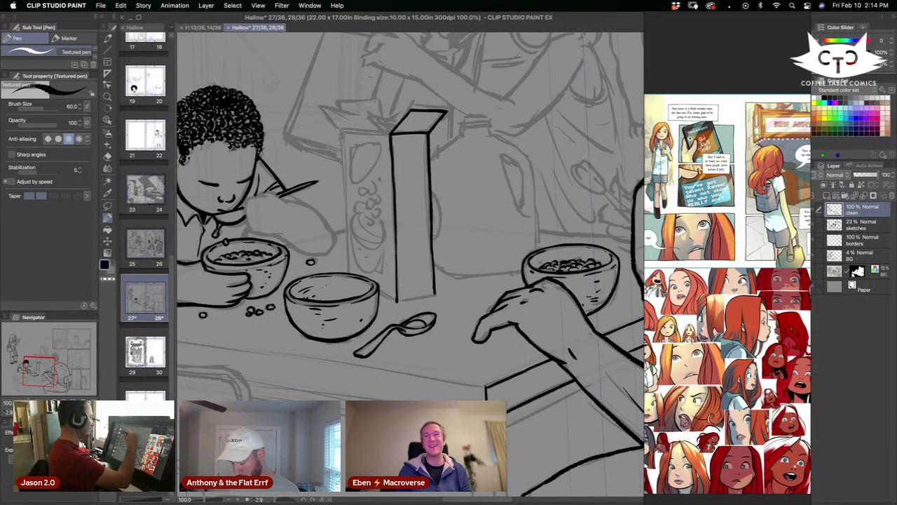
# Ink the outer vertical edge, top edge and bottom edges of the cereal box's front and side panels.
pyautogui.moveTo(339, 131); pyautogui.dragTo(351, 273)
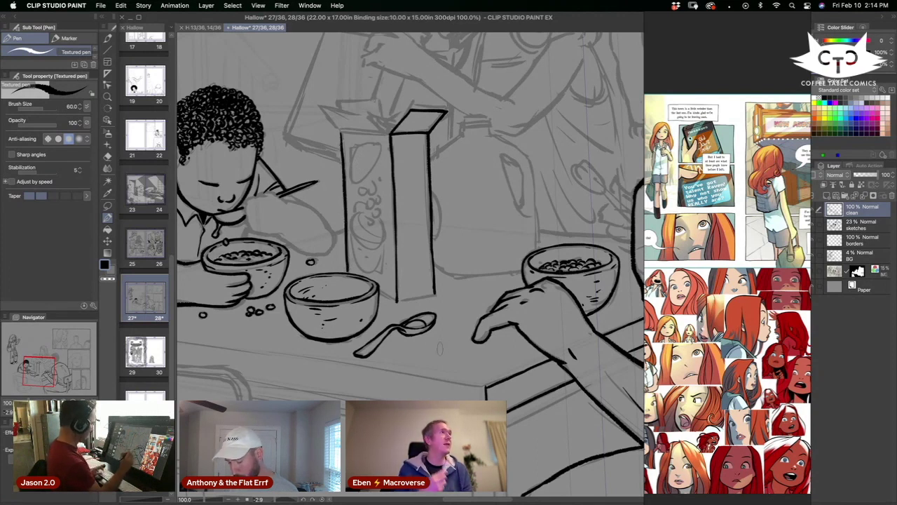
pyautogui.moveTo(339, 133); pyautogui.dragTo(391, 136)
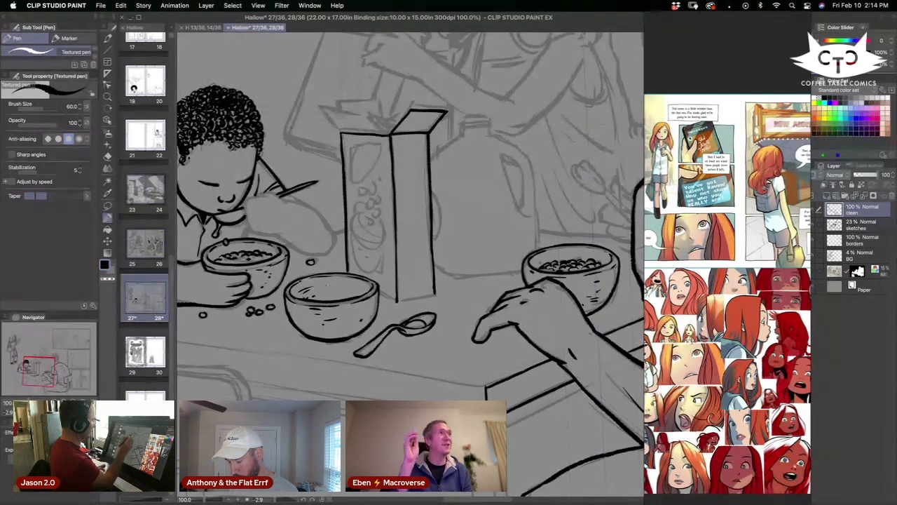
pyautogui.hotkey('shift', 'space')
pyautogui.moveTo(490, 316); pyautogui.dragTo(500, 236)
pyautogui.moveTo(457, 276)
pyautogui.mouseDown()
pyautogui.moveTo(437, 312)
pyautogui.moveTo(417, 321)
pyautogui.mouseUp()
pyautogui.hotkey('shift', 'space')
pyautogui.moveTo(490, 238); pyautogui.dragTo(482, 310)
# Ink the slanted open flap above the cereal box's front panel.
pyautogui.click(107, 205)
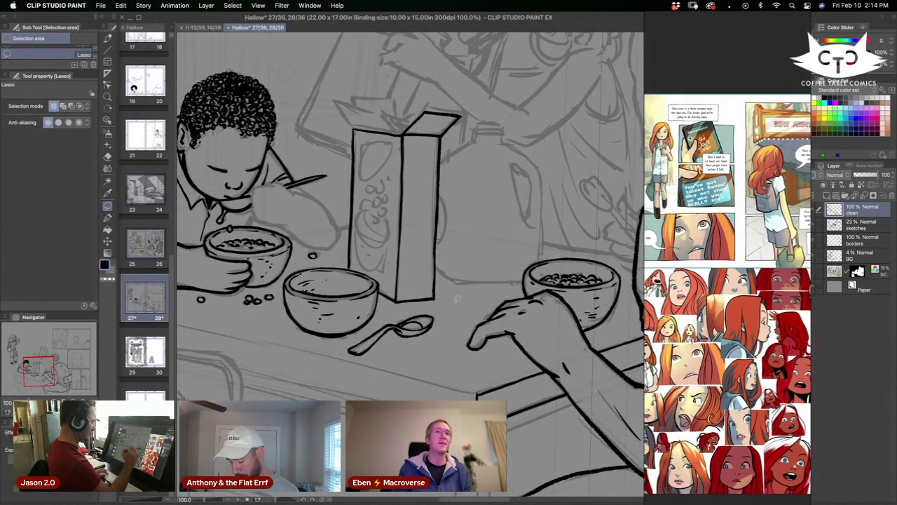
pyautogui.click(108, 218)
pyautogui.press('space')
pyautogui.moveTo(320, 279); pyautogui.dragTo(313, 350)
pyautogui.moveTo(328, 176); pyautogui.dragTo(346, 202)
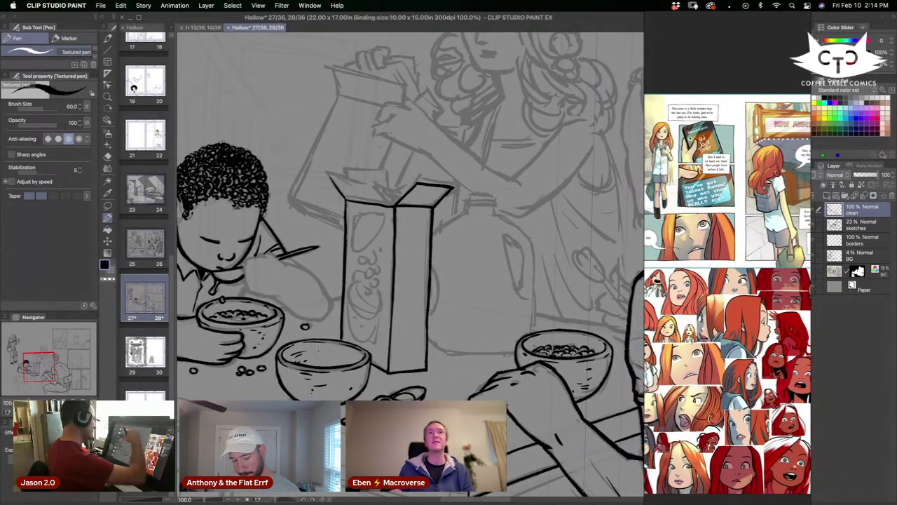
pyautogui.hotkey('shift', 'space')
pyautogui.moveTo(445, 234); pyautogui.dragTo(460, 270)
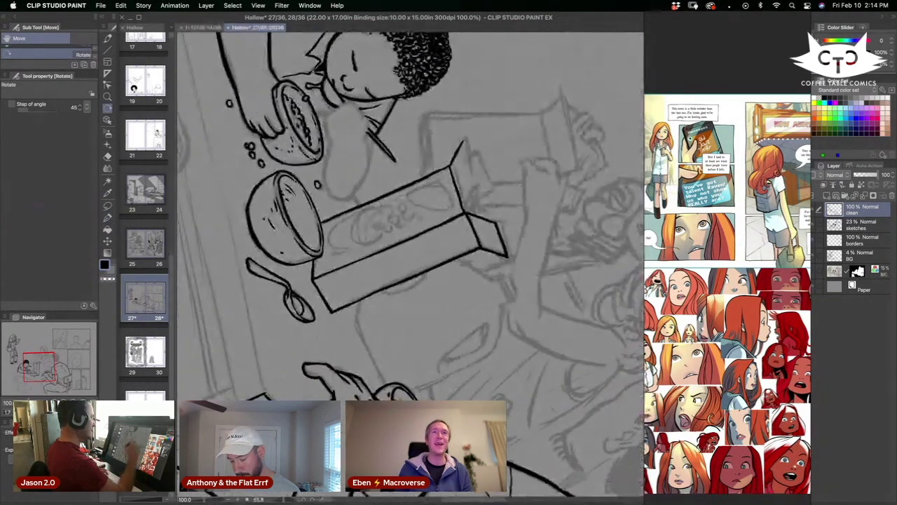
pyautogui.moveTo(463, 140)
pyautogui.mouseDown()
pyautogui.moveTo(475, 184)
pyautogui.moveTo(464, 214)
pyautogui.mouseUp()
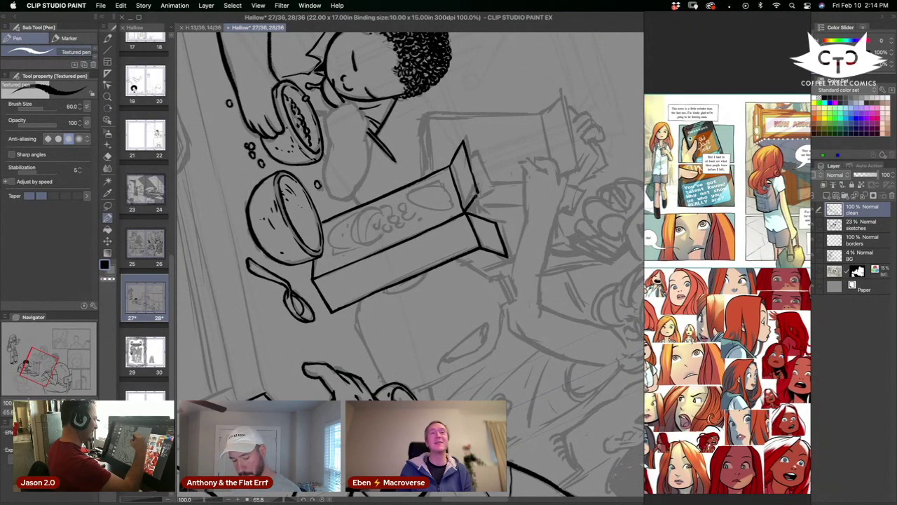
pyautogui.hotkey('shift', 'space')
pyautogui.moveTo(460, 269); pyautogui.dragTo(435, 221)
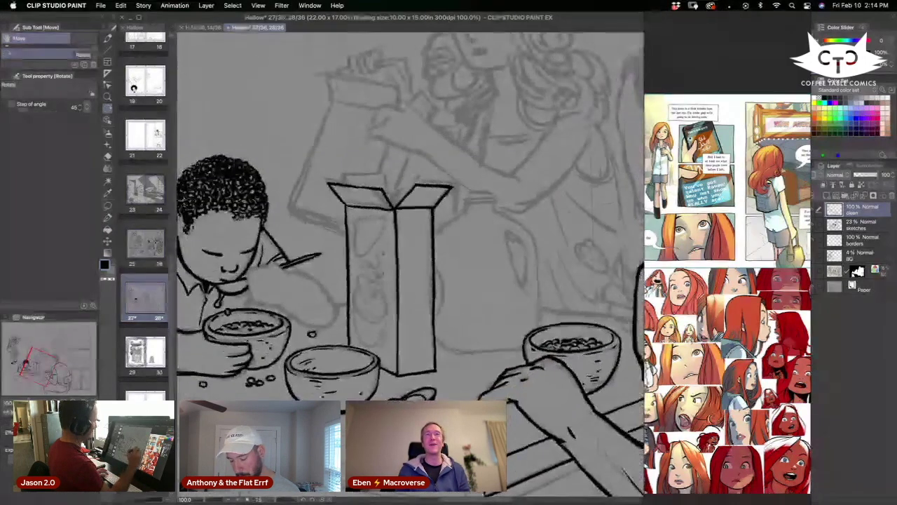
# Ink the stepped tab edges showing behind the cereal box's front flap and on its side flap.
pyautogui.moveTo(339, 171); pyautogui.dragTo(340, 183)
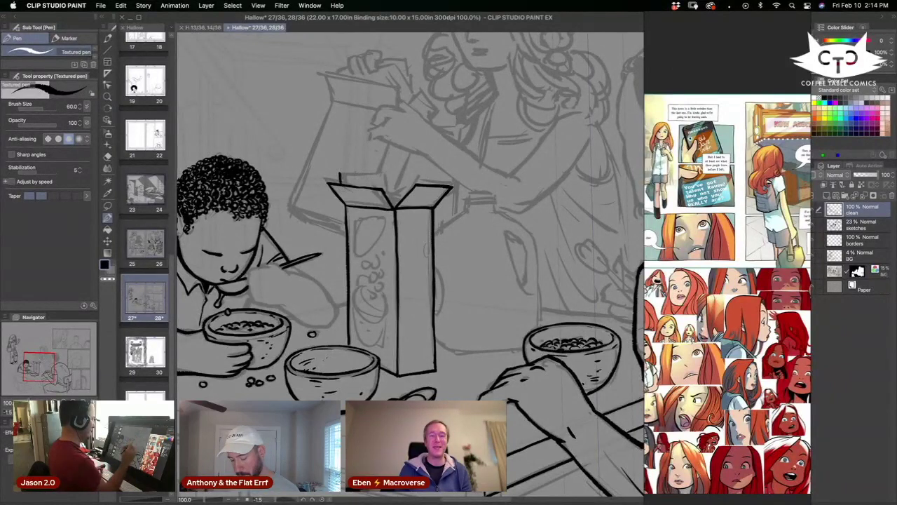
pyautogui.moveTo(340, 180)
pyautogui.mouseDown()
pyautogui.moveTo(381, 175)
pyautogui.moveTo(359, 178)
pyautogui.moveTo(382, 182)
pyautogui.moveTo(390, 201)
pyautogui.mouseUp()
pyautogui.press('super+z')
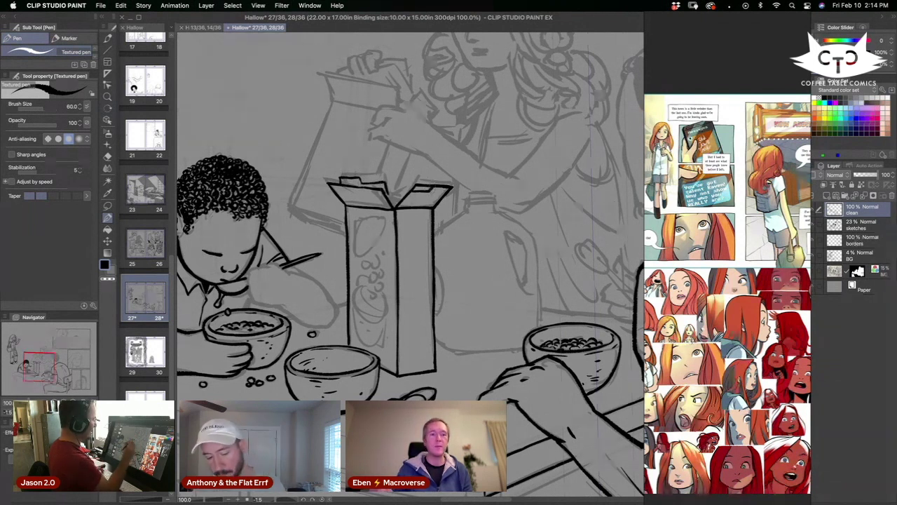
pyautogui.click(107, 205)
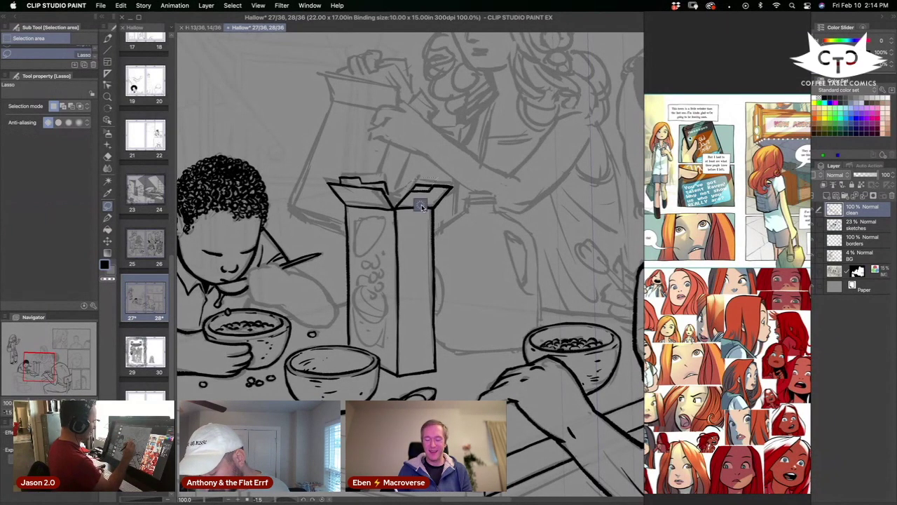
pyautogui.press('p')
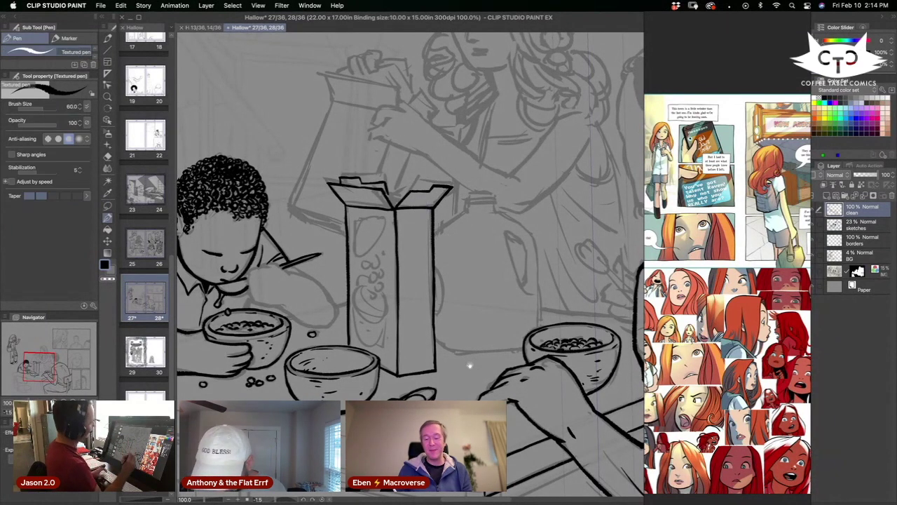
# Ink the rear flap behind the cereal box's side flap and undo the extra touch-up where the flaps meet.
pyautogui.moveTo(468, 367); pyautogui.dragTo(528, 365)
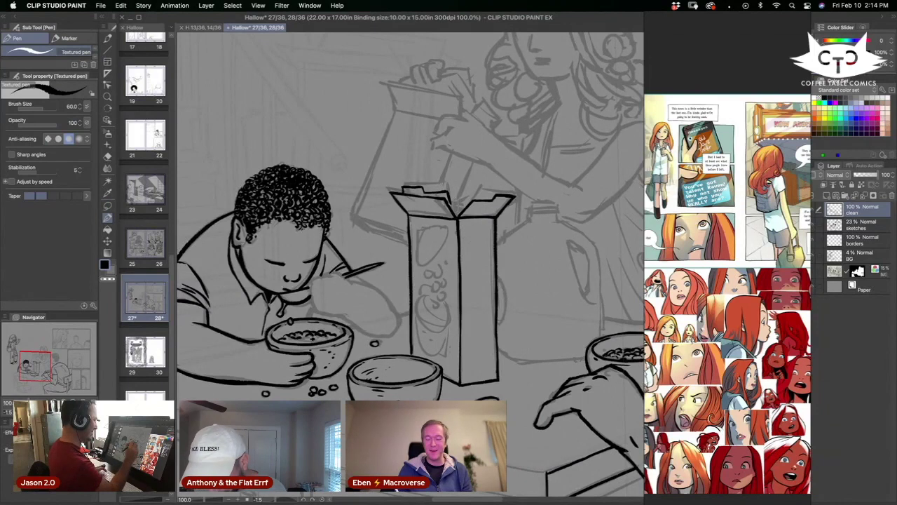
pyautogui.moveTo(449, 200)
pyautogui.mouseDown()
pyautogui.moveTo(456, 215)
pyautogui.moveTo(466, 189)
pyautogui.moveTo(510, 186)
pyautogui.mouseUp()
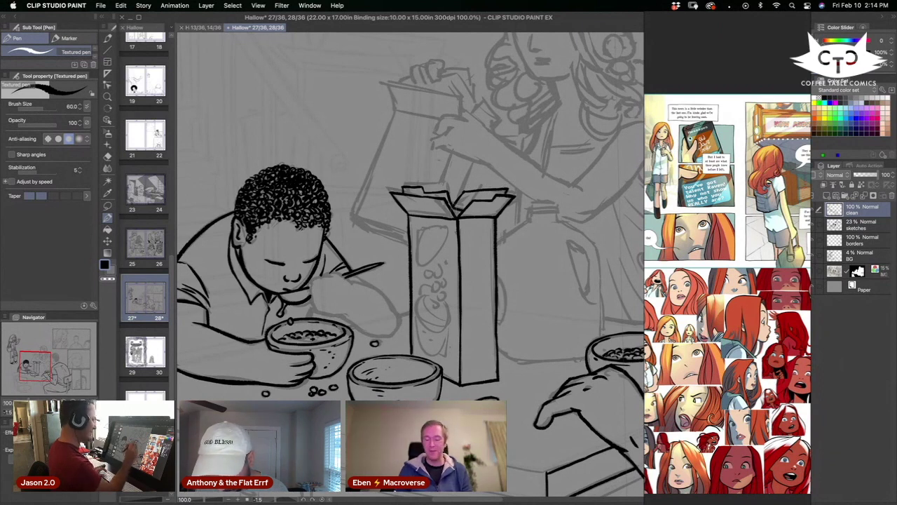
pyautogui.moveTo(452, 204); pyautogui.dragTo(460, 220)
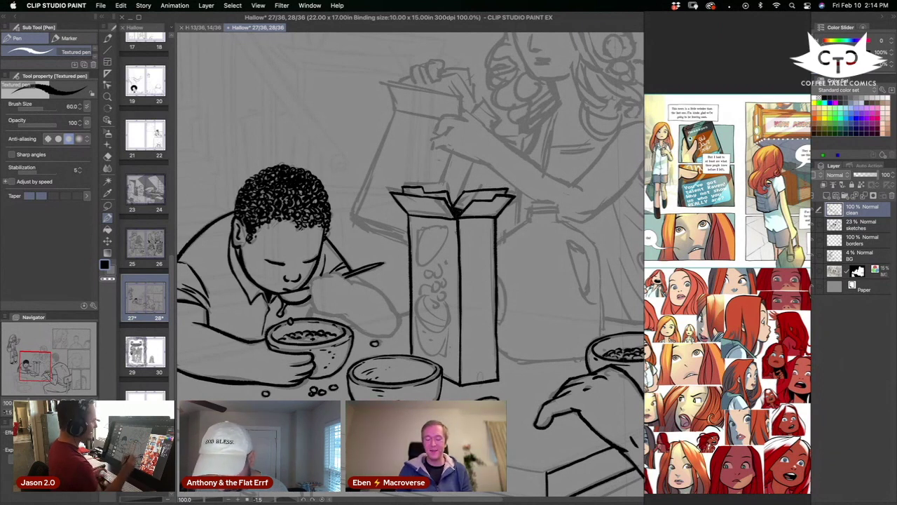
pyautogui.press('super+z')
pyautogui.press('super+z')
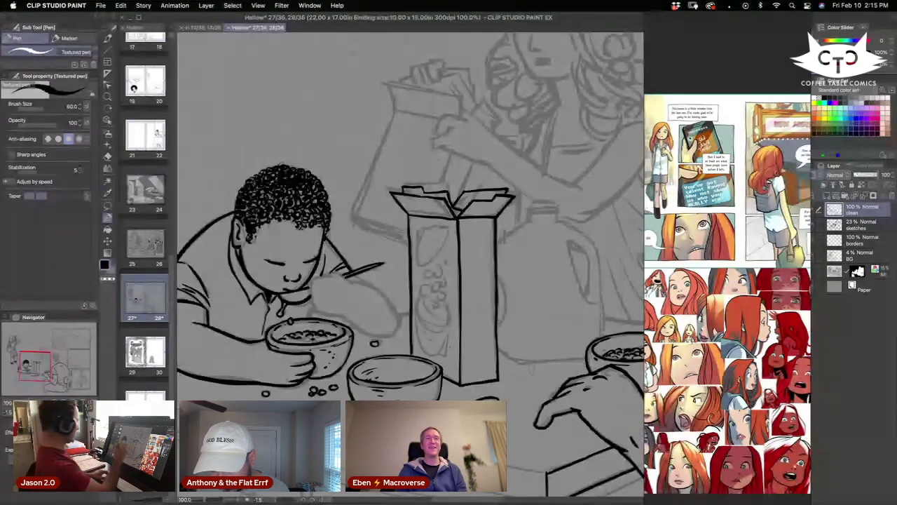
pyautogui.click(108, 167)
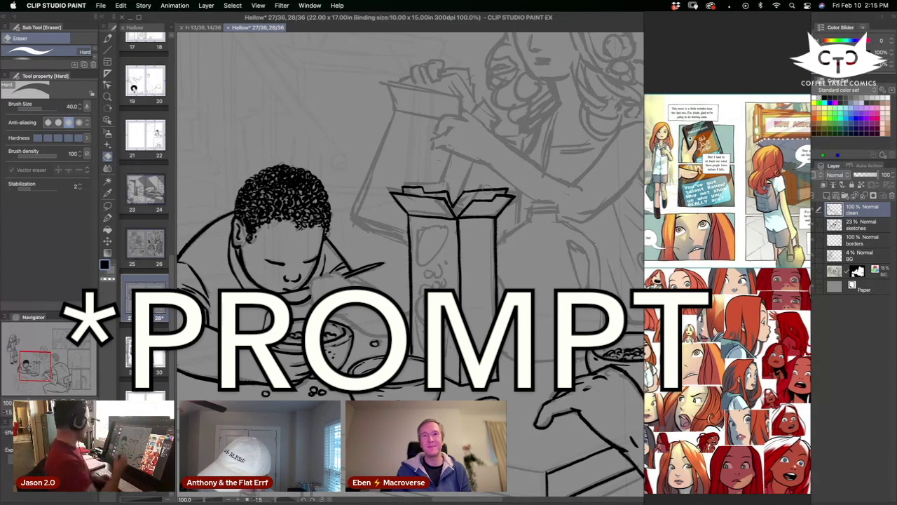
pyautogui.click(108, 217)
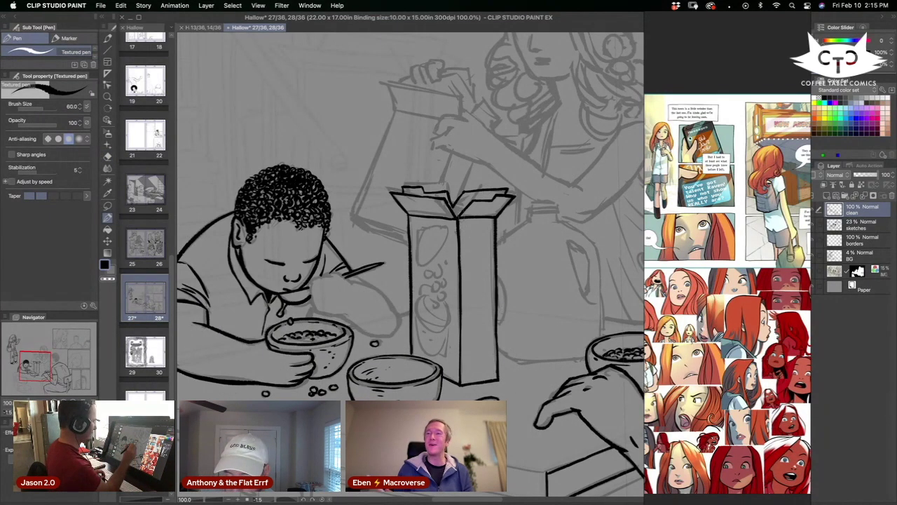
# Ink the milk jug's outline behind the cereal box: the curved indent, sloping shoulder, base and far side.
pyautogui.moveTo(546, 362); pyautogui.dragTo(520, 337)
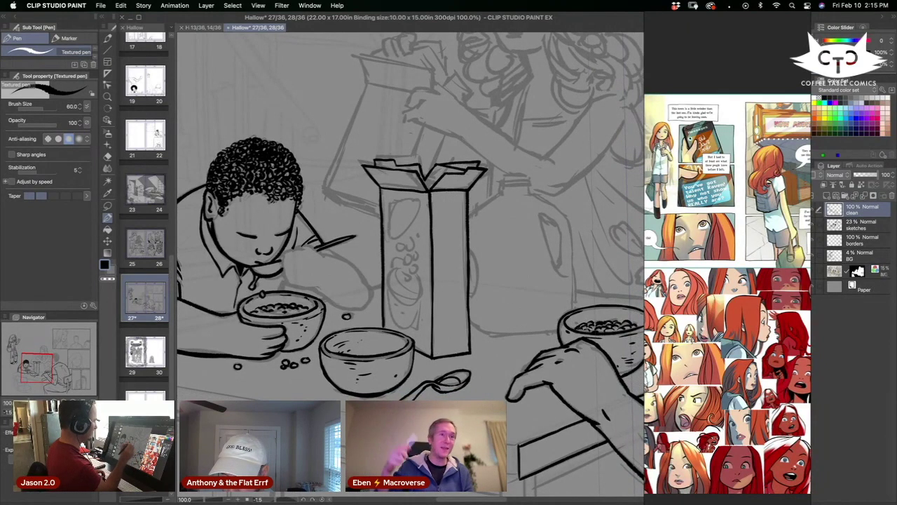
pyautogui.click(107, 205)
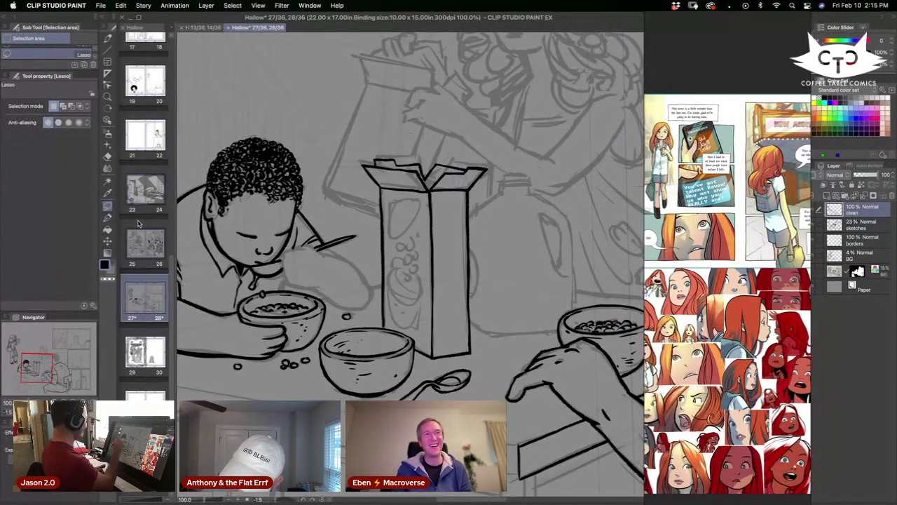
pyautogui.click(107, 218)
pyautogui.moveTo(469, 337)
pyautogui.mouseDown()
pyautogui.moveTo(449, 368)
pyautogui.moveTo(460, 377)
pyautogui.mouseUp()
pyautogui.moveTo(444, 281); pyautogui.dragTo(440, 310)
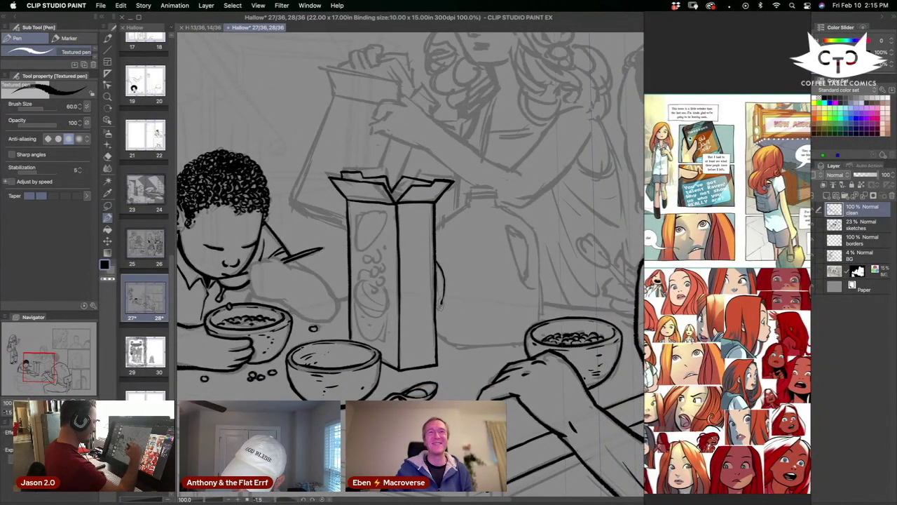
pyautogui.moveTo(467, 202); pyautogui.dragTo(435, 234)
pyautogui.moveTo(436, 331)
pyautogui.mouseDown()
pyautogui.moveTo(467, 348)
pyautogui.moveTo(526, 339)
pyautogui.mouseUp()
pyautogui.moveTo(538, 233); pyautogui.dragTo(541, 314)
pyautogui.moveTo(540, 266); pyautogui.dragTo(541, 326)
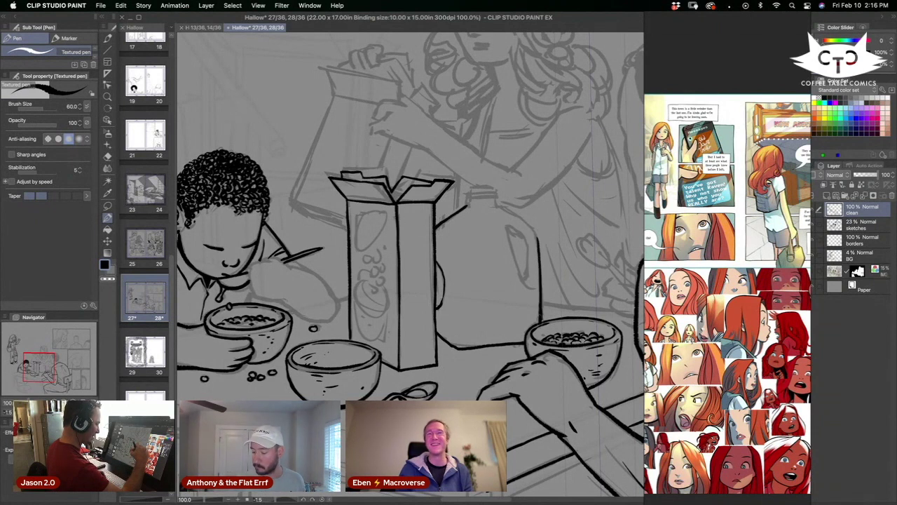
# Ink the milk jug's narrow handle opening and finish its upper contour and cap.
pyautogui.moveTo(522, 387); pyautogui.dragTo(475, 376)
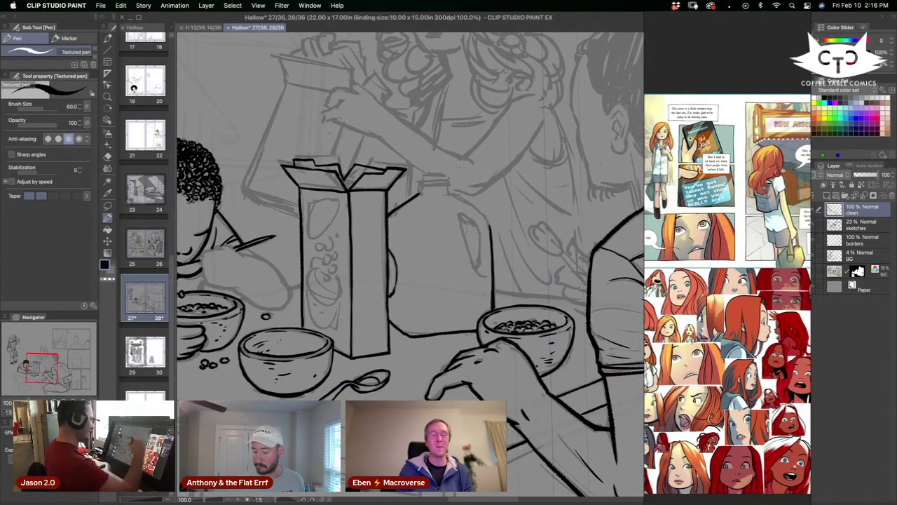
pyautogui.moveTo(456, 209); pyautogui.dragTo(485, 274)
pyautogui.click(107, 206)
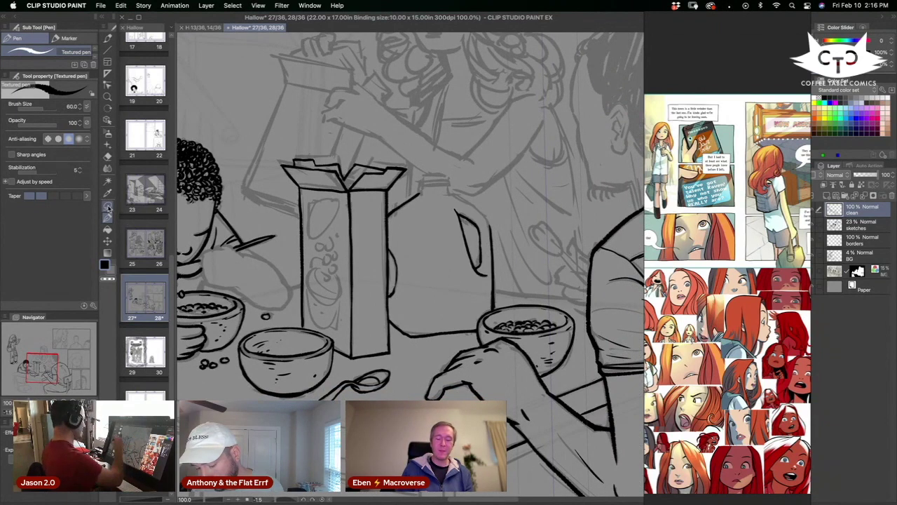
pyautogui.press('p')
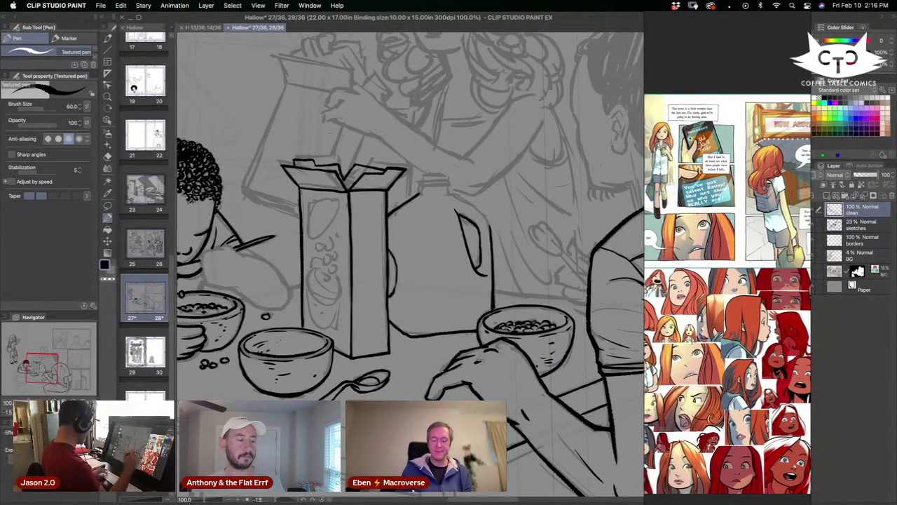
# Examine the inked table scene across the whole two-page spread and up close.
pyautogui.moveTo(368, 382); pyautogui.dragTo(260, 281)
pyautogui.press('super+minus')
pyautogui.press('super+minus')
pyautogui.moveTo(420, 281); pyautogui.dragTo(398, 259)
pyautogui.press('super+minus')
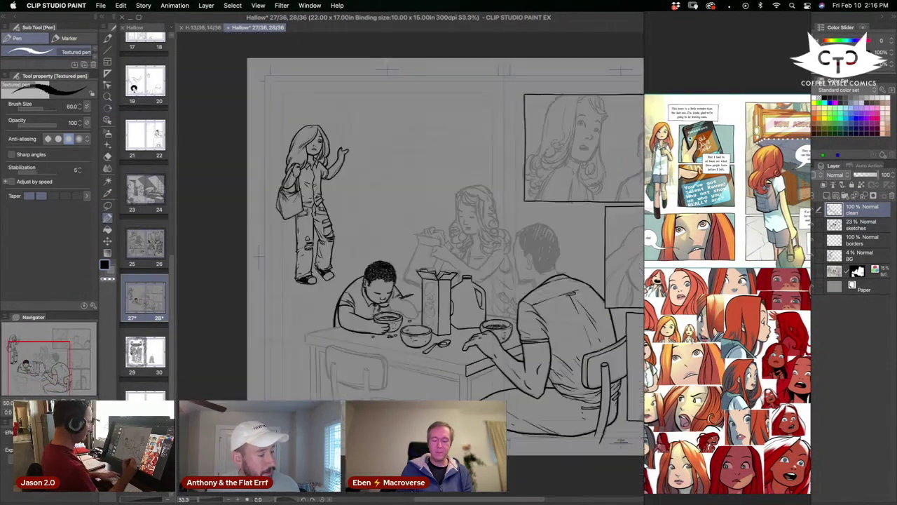
pyautogui.hotkey('ctrl', '-')
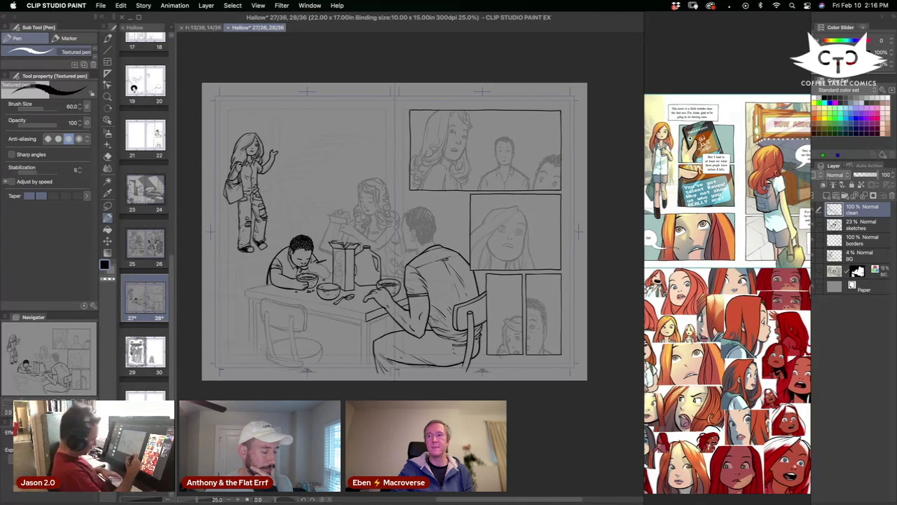
pyautogui.hotkey('ctrl', '+')
pyautogui.hotkey('ctrl', '+')
pyautogui.moveTo(377, 264); pyautogui.dragTo(435, 331)
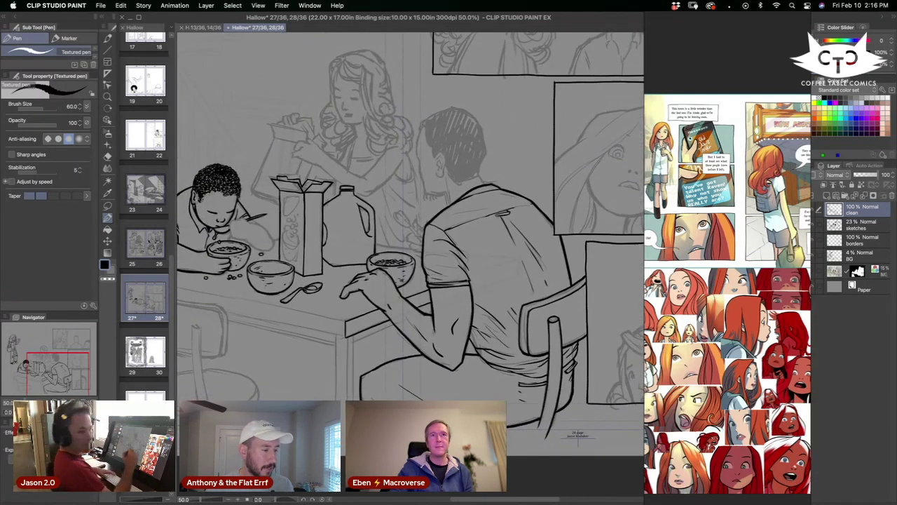
pyautogui.moveTo(391, 280); pyautogui.dragTo(469, 327)
pyautogui.scroll(1, 473, 320)
pyautogui.scroll(1, 404, 290)
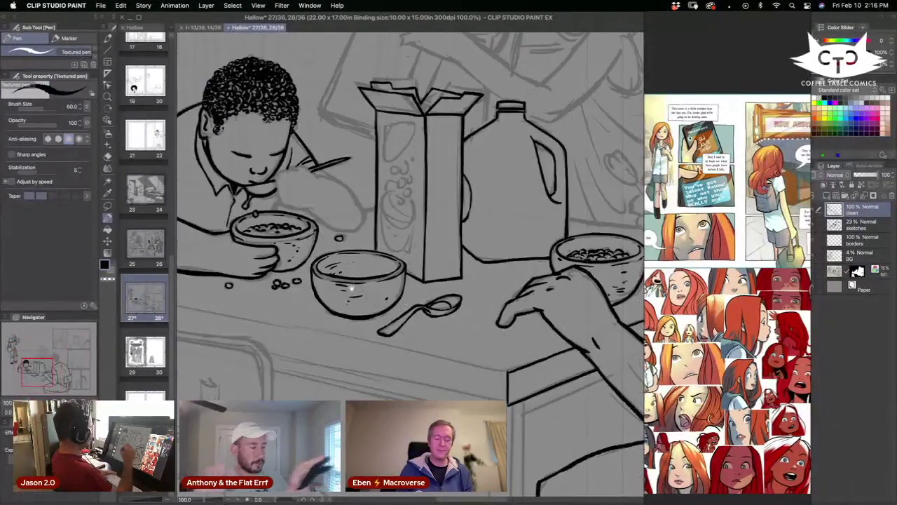
# Ink the boy's fist holding the spoon beneath his chin.
pyautogui.moveTo(315, 260); pyautogui.dragTo(505, 357)
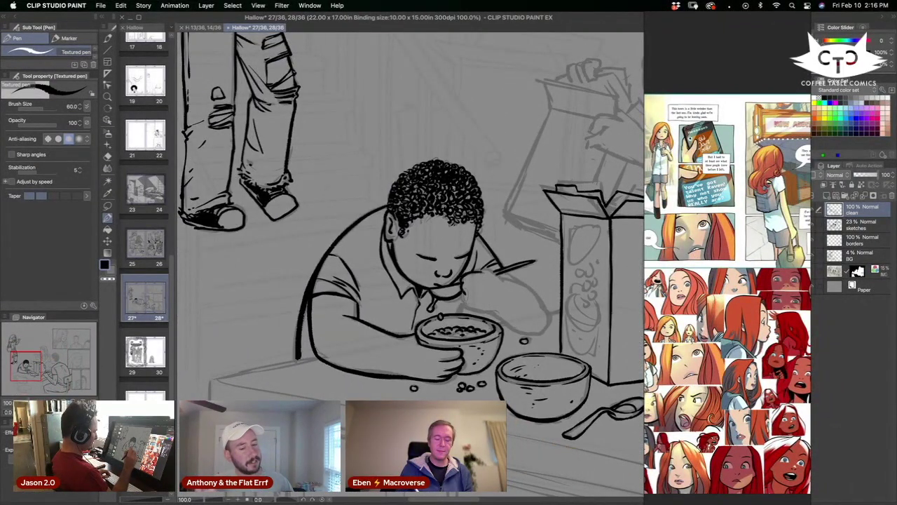
pyautogui.moveTo(465, 300)
pyautogui.mouseDown()
pyautogui.moveTo(495, 313)
pyautogui.moveTo(459, 314)
pyautogui.mouseUp()
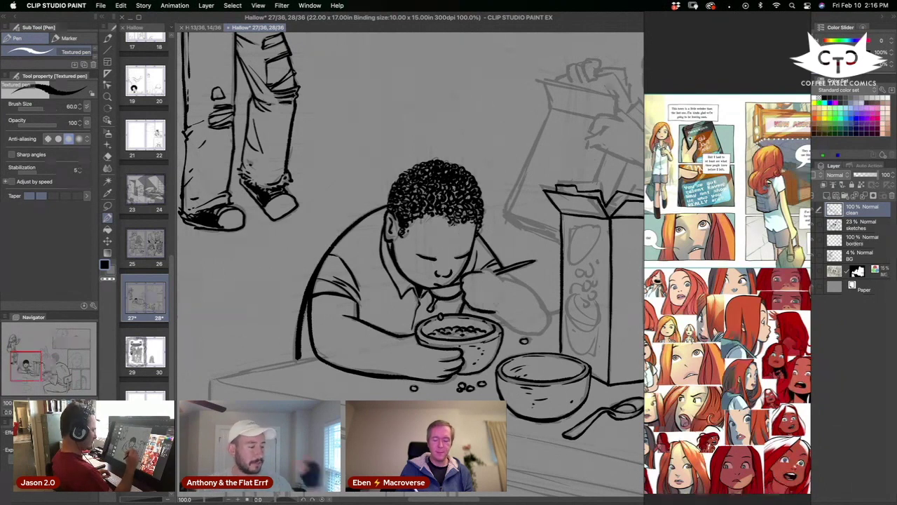
pyautogui.moveTo(475, 270); pyautogui.dragTo(497, 273)
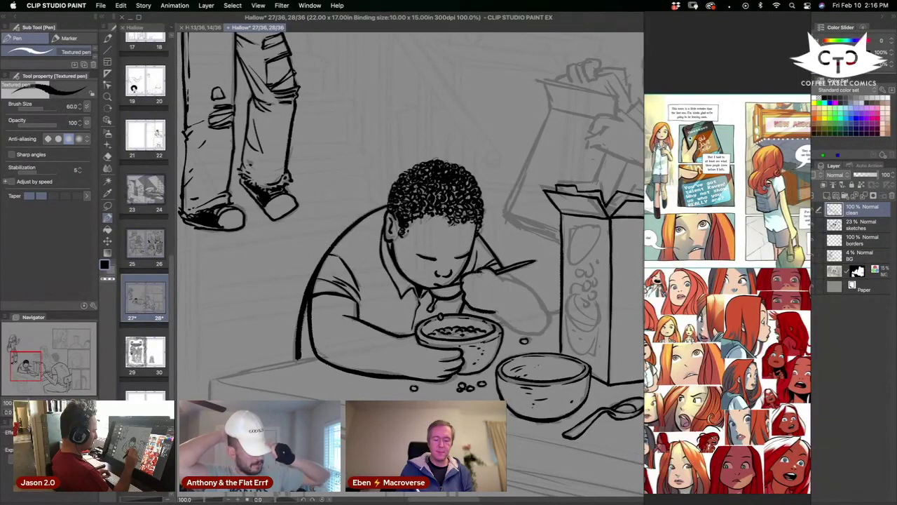
# Ink both contours of the boy's raised forearm from the fist to the rounded elbow beside the cereal box.
pyautogui.press('r')
pyautogui.moveTo(346, 381); pyautogui.dragTo(284, 307)
pyautogui.moveTo(284, 307); pyautogui.dragTo(200, 227)
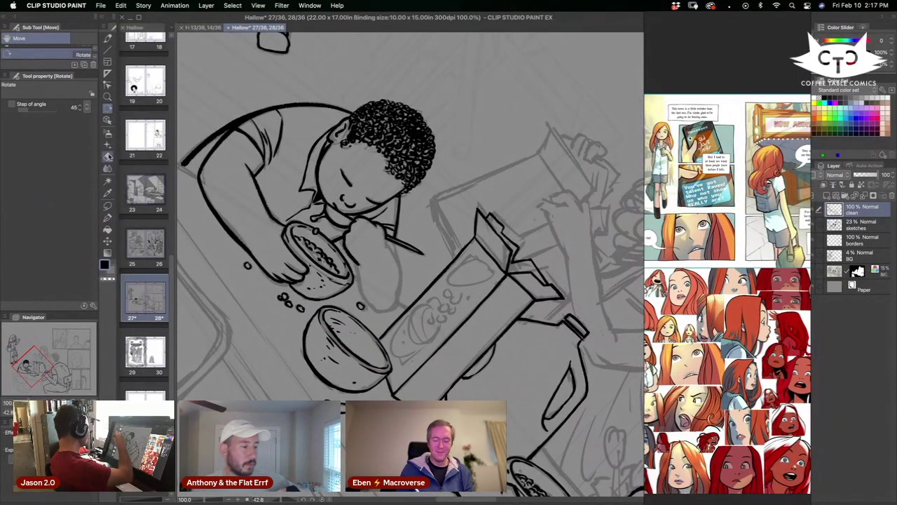
pyautogui.click(109, 217)
pyautogui.moveTo(354, 262)
pyautogui.mouseDown()
pyautogui.moveTo(363, 299)
pyautogui.moveTo(382, 317)
pyautogui.mouseUp()
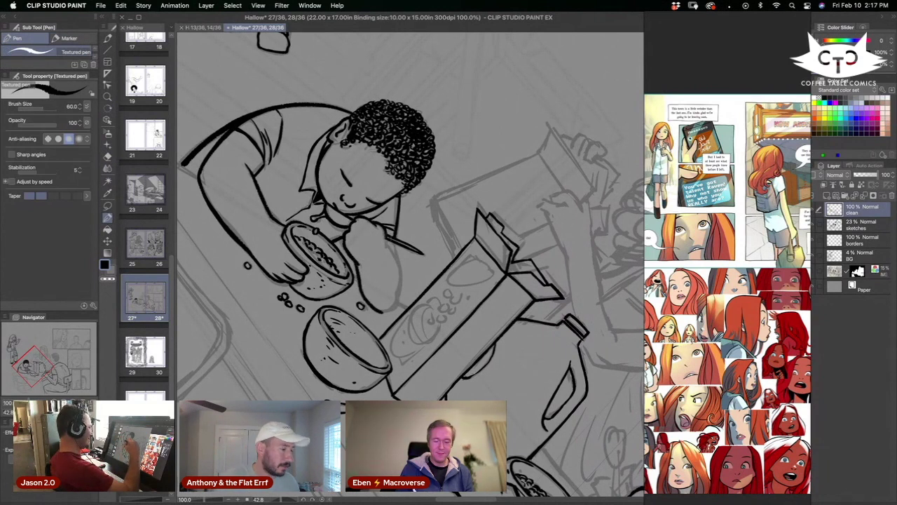
pyautogui.moveTo(385, 235)
pyautogui.mouseDown()
pyautogui.moveTo(400, 275)
pyautogui.moveTo(392, 310)
pyautogui.mouseUp()
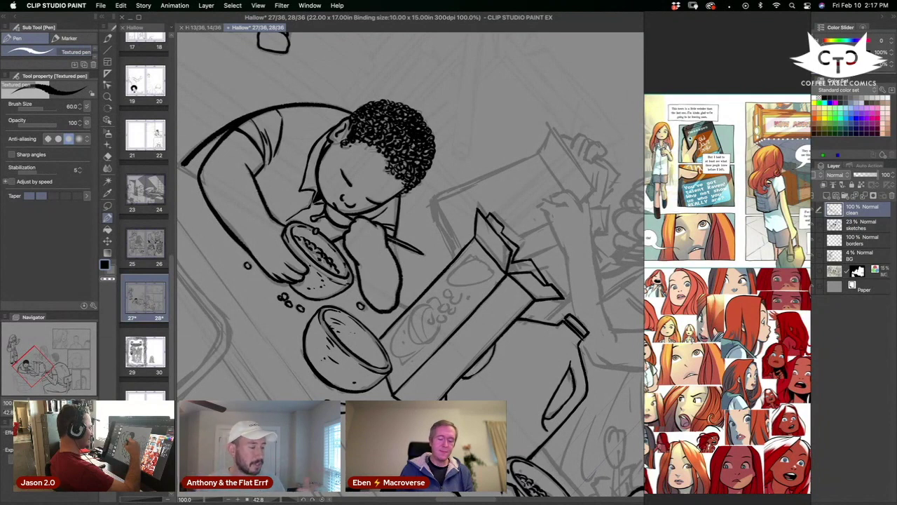
pyautogui.moveTo(336, 384); pyautogui.dragTo(574, 348)
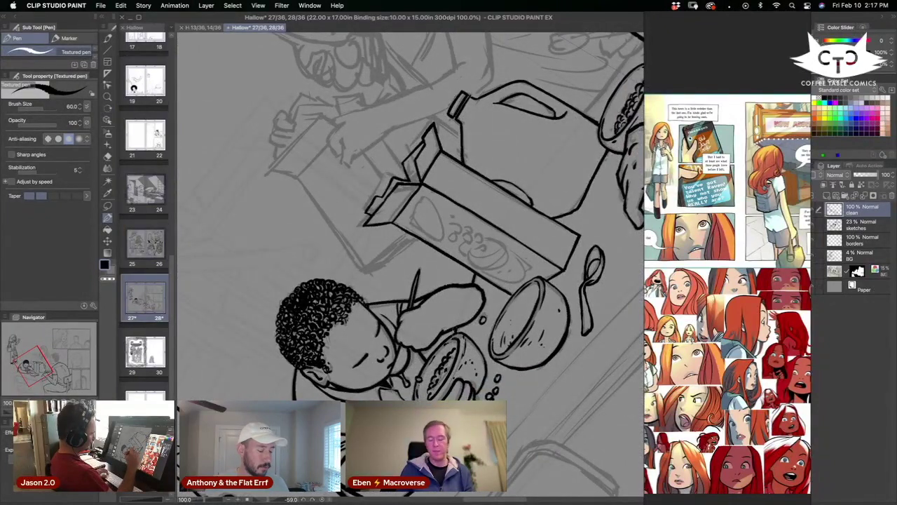
# Ink the tabletop's long front edge, the parallel lower edge giving its thickness, and the side edge by the boy's elbow.
pyautogui.moveTo(518, 358); pyautogui.dragTo(363, 267)
pyautogui.moveTo(495, 217); pyautogui.dragTo(457, 177)
pyautogui.moveTo(442, 101); pyautogui.dragTo(431, 176)
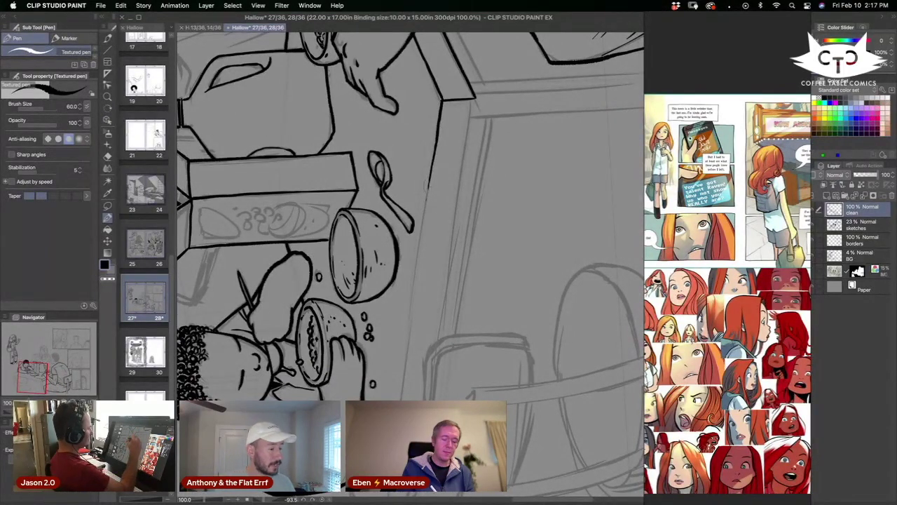
pyautogui.moveTo(419, 243)
pyautogui.mouseDown()
pyautogui.moveTo(403, 365)
pyautogui.moveTo(435, 251)
pyautogui.moveTo(414, 399)
pyautogui.mouseUp()
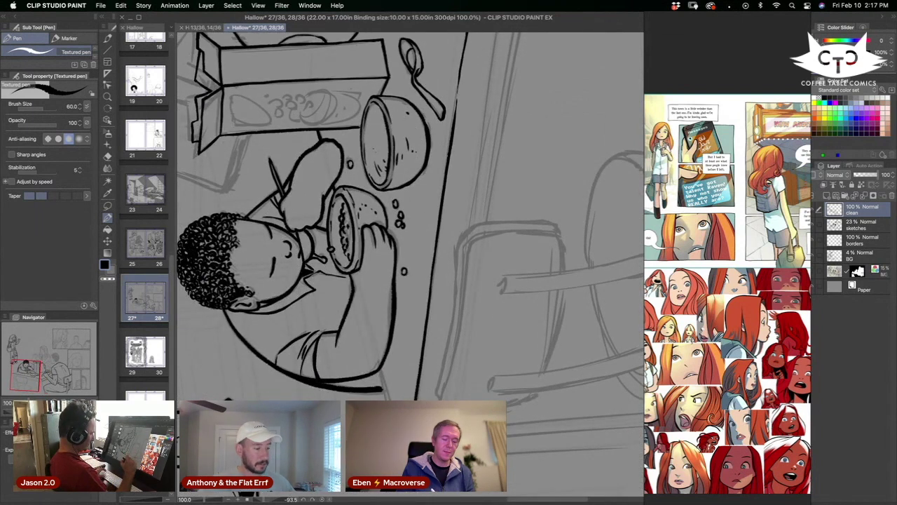
pyautogui.moveTo(500, 255); pyautogui.dragTo(447, 379)
pyautogui.moveTo(453, 107); pyautogui.dragTo(425, 303)
pyautogui.moveTo(447, 376); pyautogui.dragTo(507, 197)
pyautogui.moveTo(384, 306); pyautogui.dragTo(407, 377)
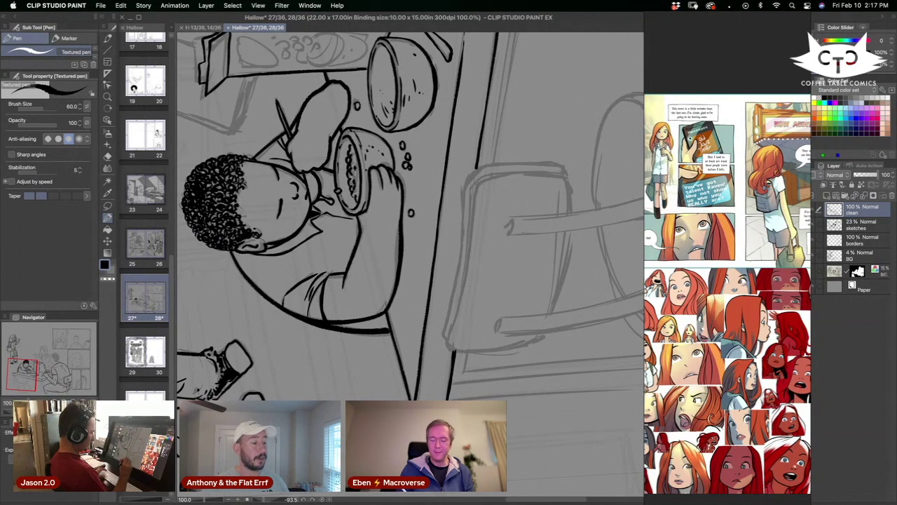
# Ink the rounded outline of the chair's backrest in front of the table, doubling its upper and side contours for thickness.
pyautogui.moveTo(472, 367); pyautogui.dragTo(439, 366)
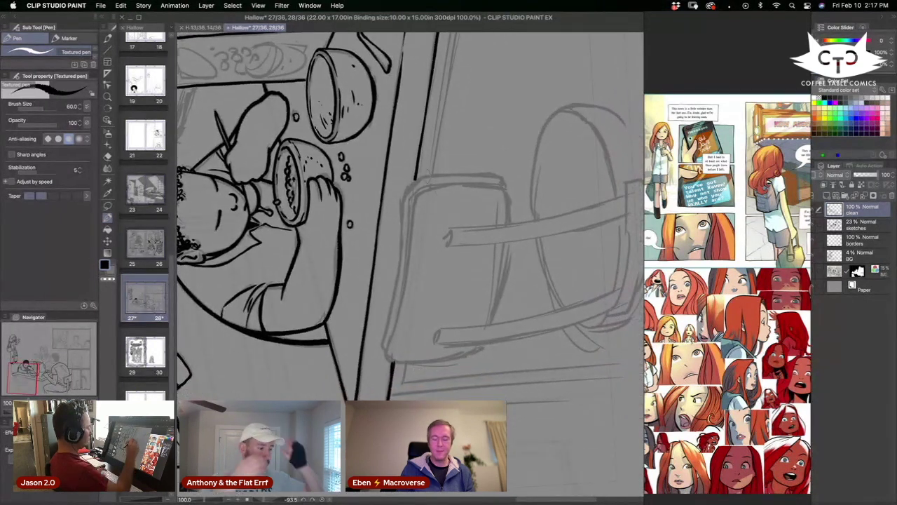
pyautogui.moveTo(400, 259); pyautogui.dragTo(380, 361)
pyautogui.moveTo(426, 185)
pyautogui.mouseDown()
pyautogui.moveTo(409, 205)
pyautogui.moveTo(406, 279)
pyautogui.moveTo(386, 365)
pyautogui.mouseUp()
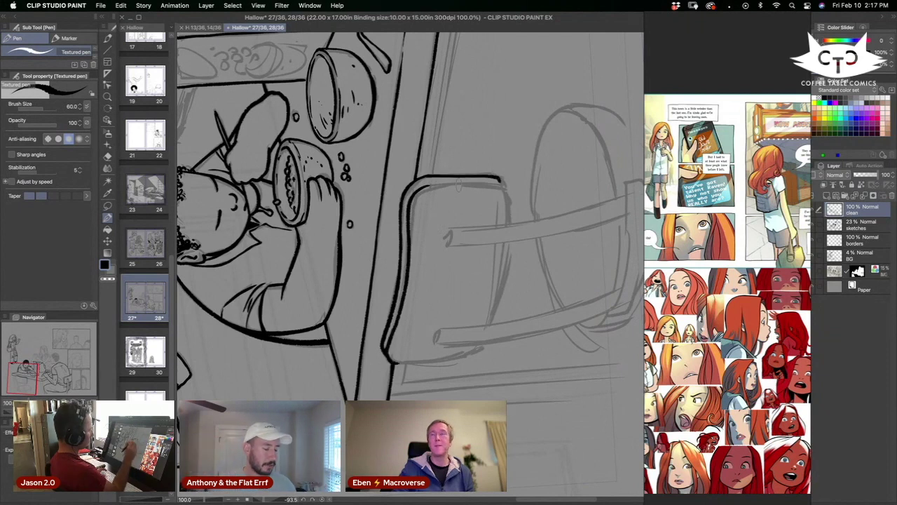
pyautogui.moveTo(424, 184); pyautogui.dragTo(504, 186)
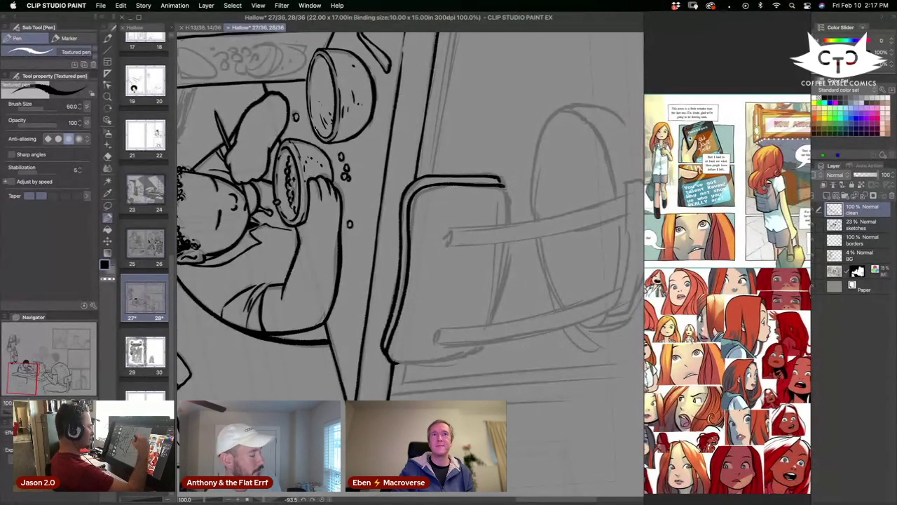
pyautogui.moveTo(510, 231)
pyautogui.mouseDown()
pyautogui.moveTo(502, 279)
pyautogui.moveTo(392, 364)
pyautogui.mouseUp()
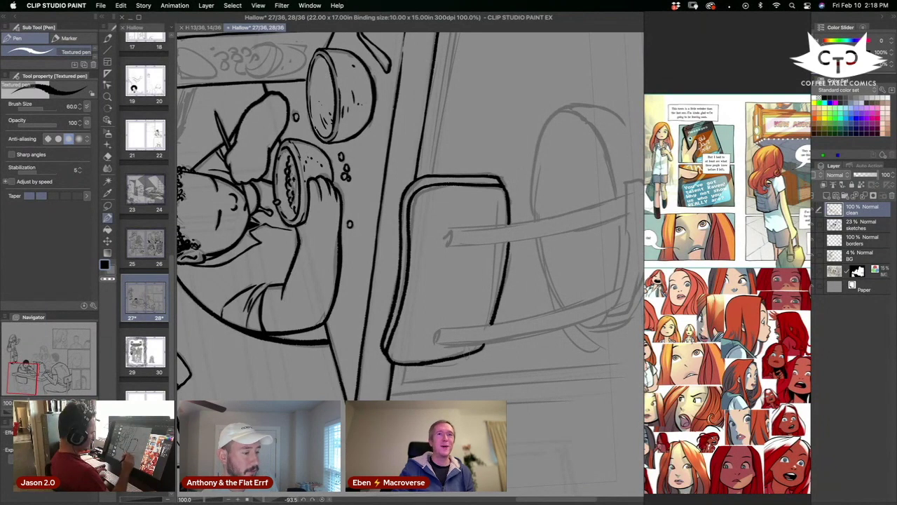
# Ink the chair's two curved support bars from their small oval ends on the backrest down to the seat.
pyautogui.moveTo(448, 231); pyautogui.dragTo(447, 232)
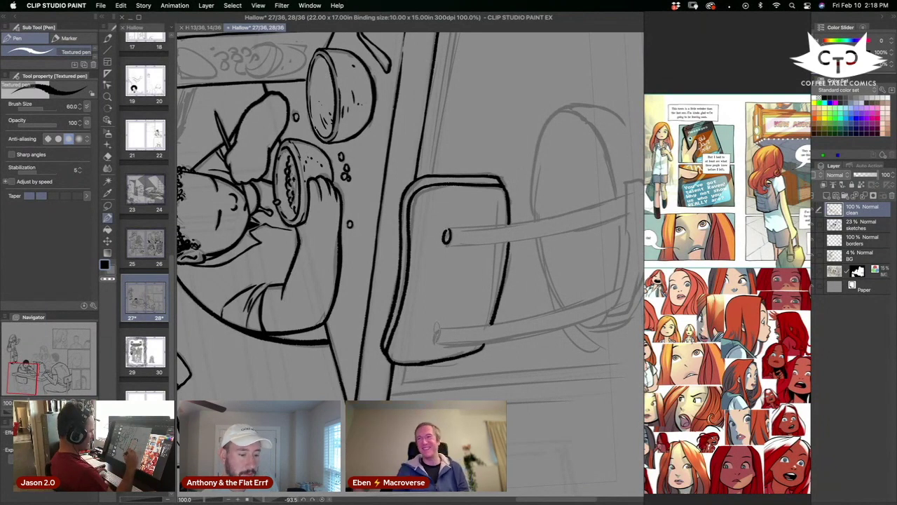
pyautogui.moveTo(438, 329); pyautogui.dragTo(435, 330)
pyautogui.moveTo(531, 238); pyautogui.dragTo(432, 274)
pyautogui.moveTo(326, 183)
pyautogui.mouseDown()
pyautogui.moveTo(330, 219)
pyautogui.moveTo(392, 363)
pyautogui.mouseUp()
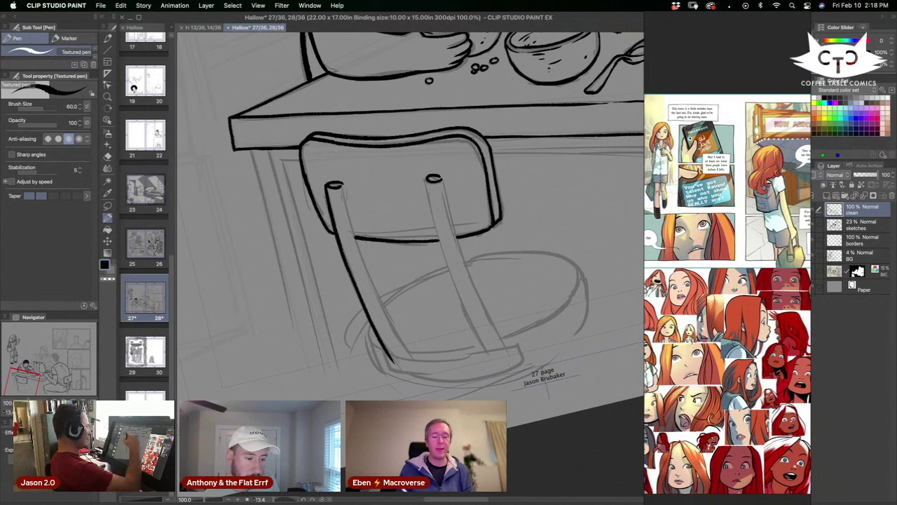
pyautogui.moveTo(343, 197); pyautogui.dragTo(417, 361)
pyautogui.moveTo(426, 179); pyautogui.dragTo(487, 356)
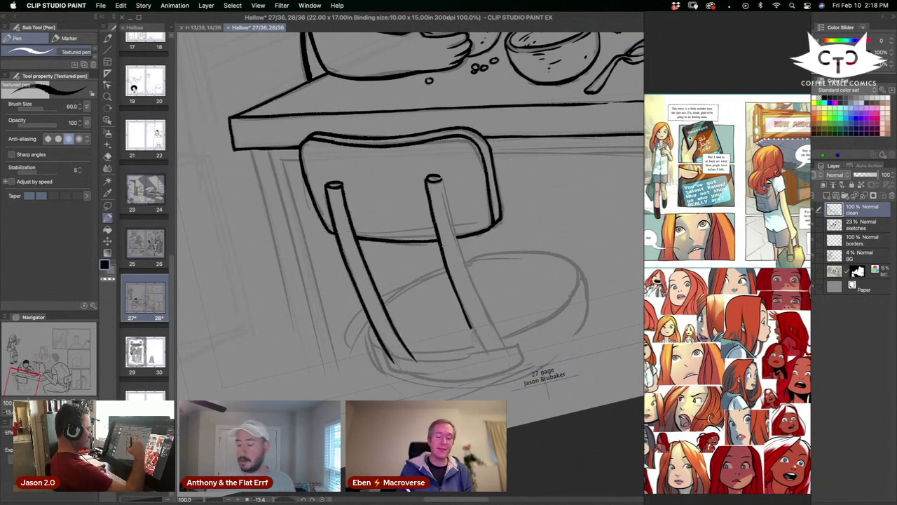
pyautogui.moveTo(445, 199)
pyautogui.mouseDown()
pyautogui.moveTo(480, 309)
pyautogui.moveTo(507, 352)
pyautogui.mouseUp()
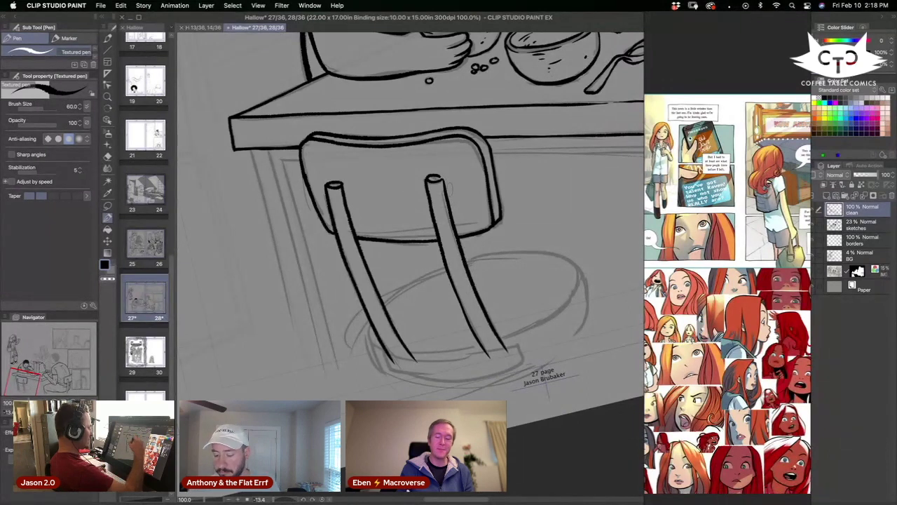